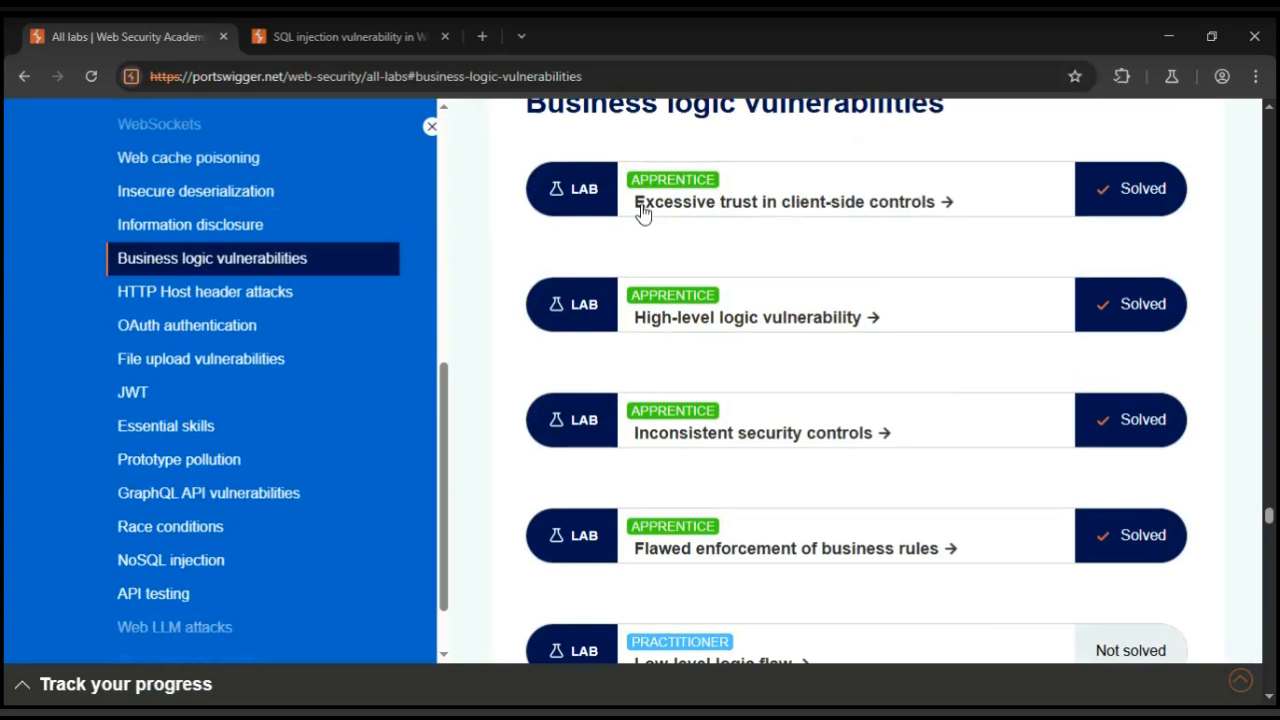
Step: Open the "Excessive trust in client-side controls" lab description and launch the lab
scroll(641, 228, "down", 1)
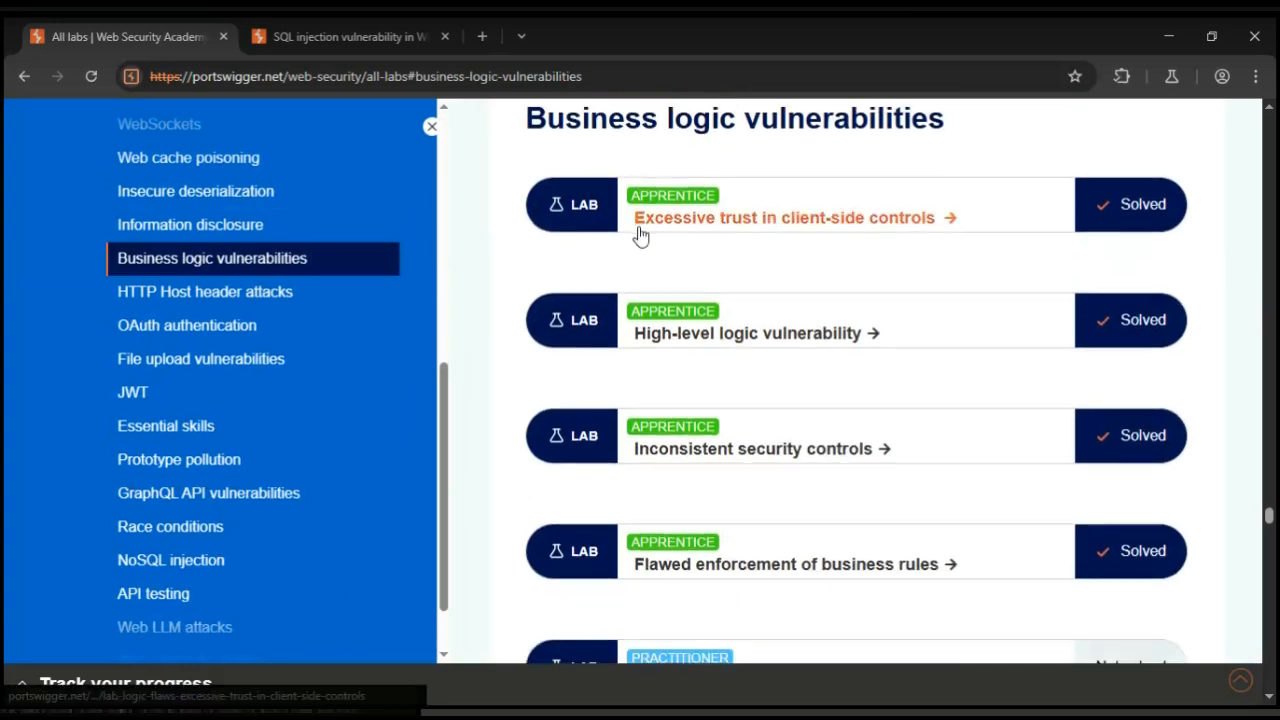
left_click(808, 223)
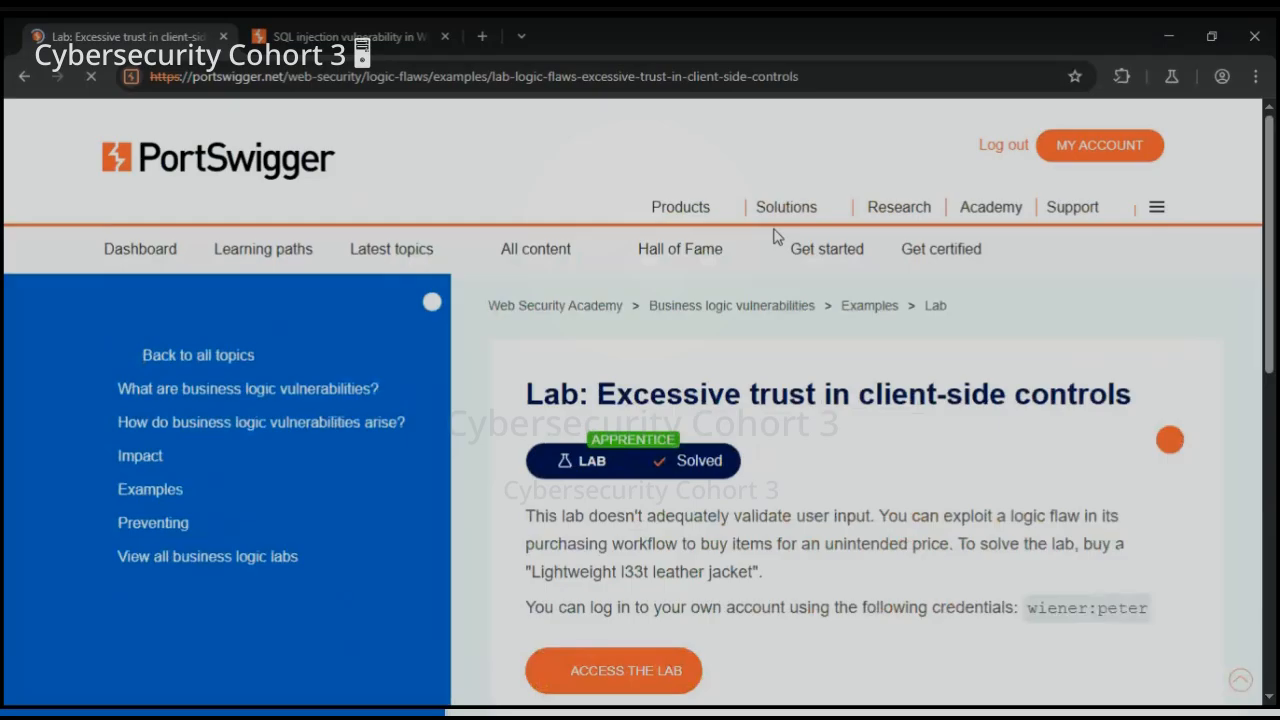
scroll(658, 312, "down", 2)
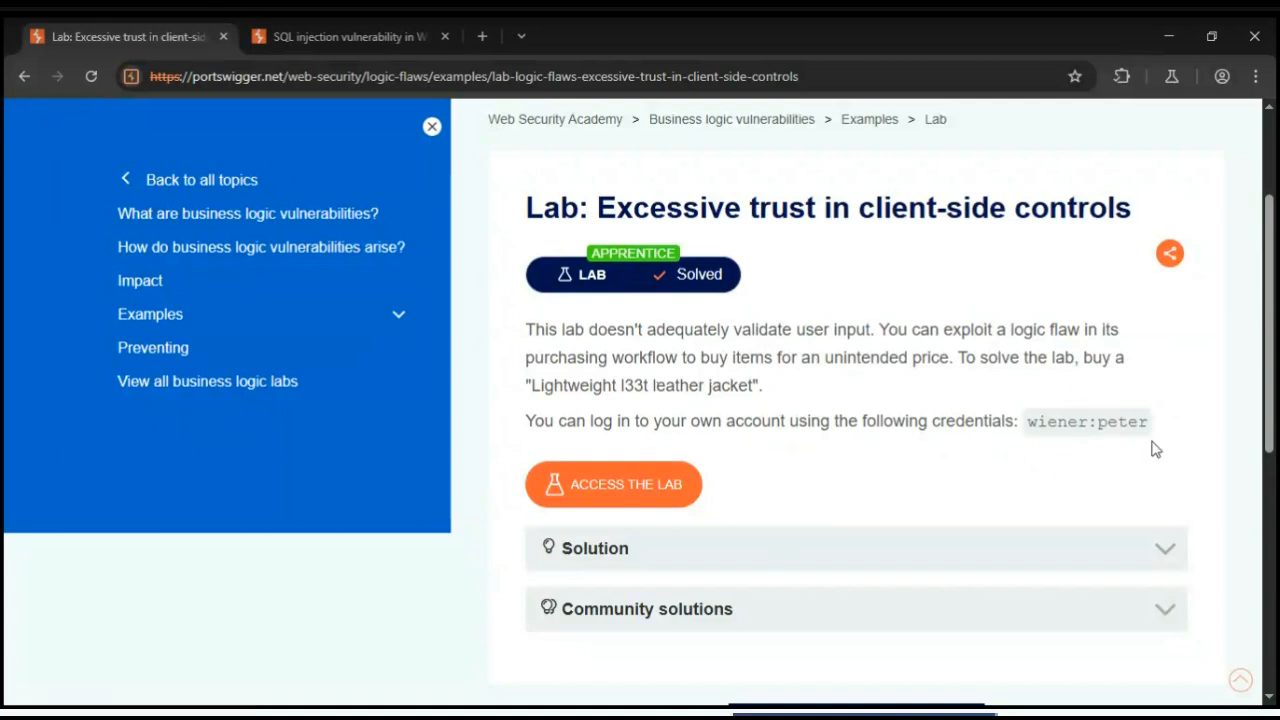
left_click(597, 486)
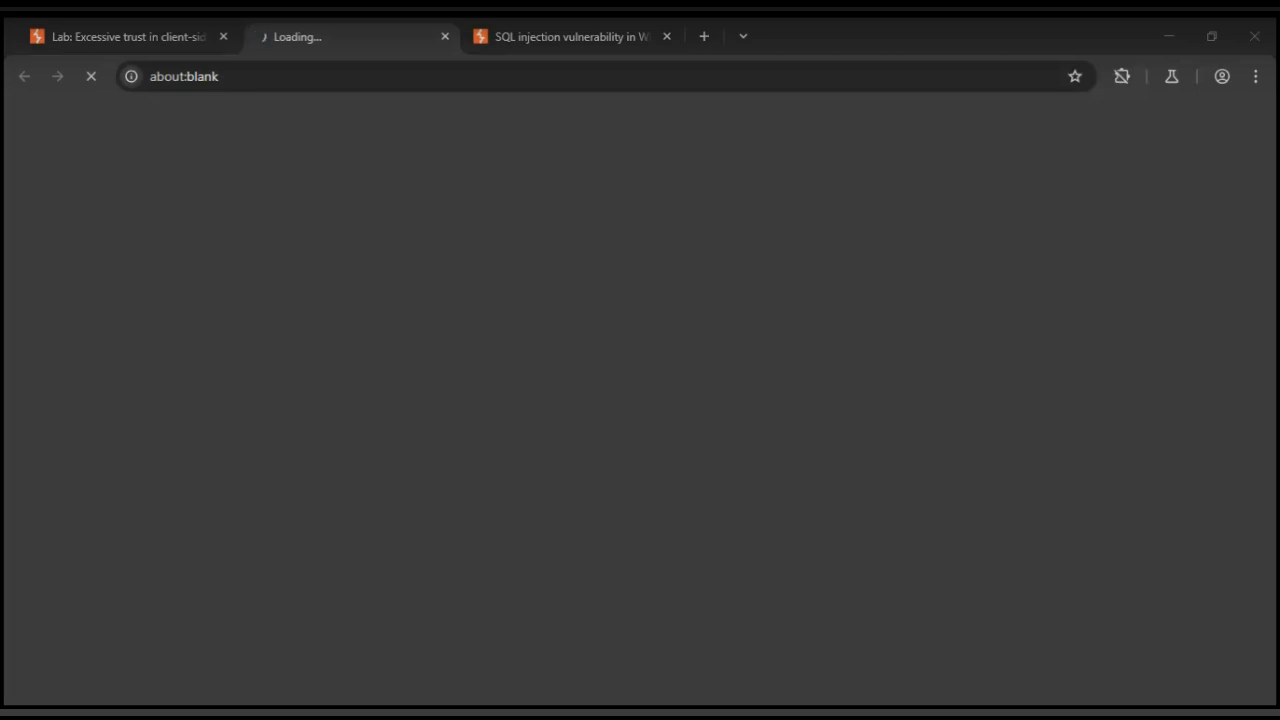
Step: Switch to Burp Suite and clear the entire proxy HTTP history
key("alt+Tab")
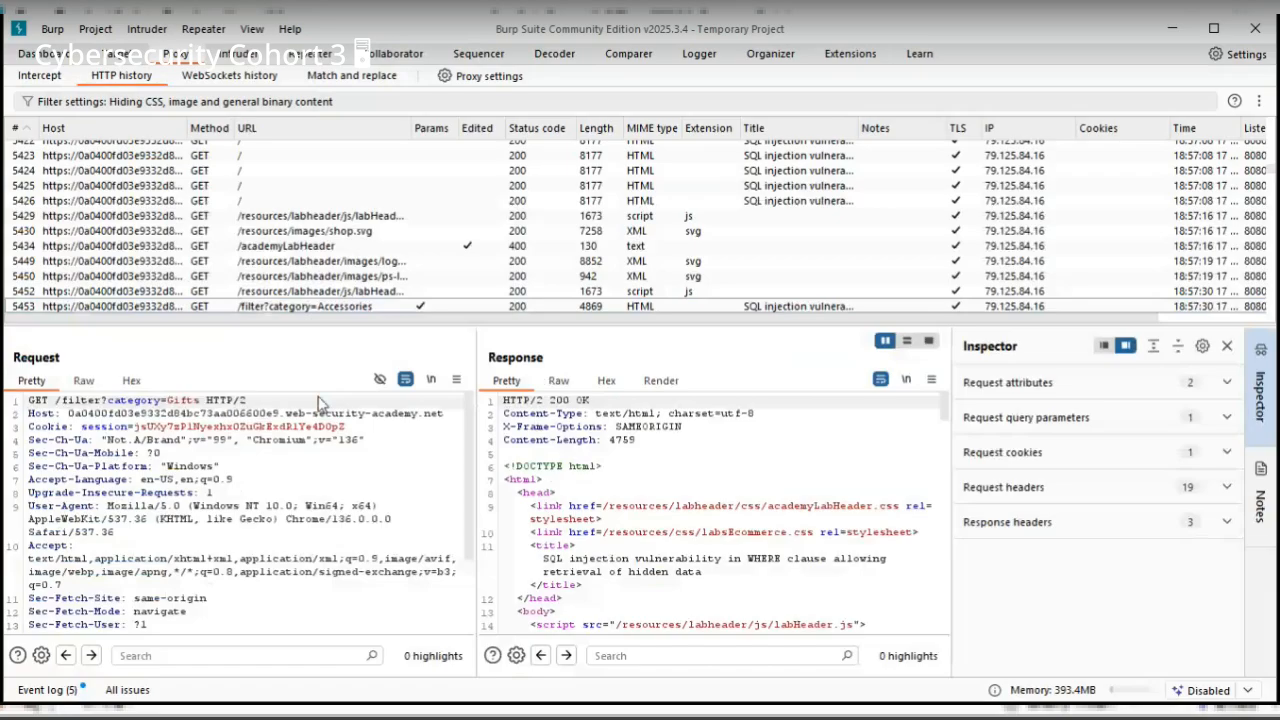
right_click(345, 194)
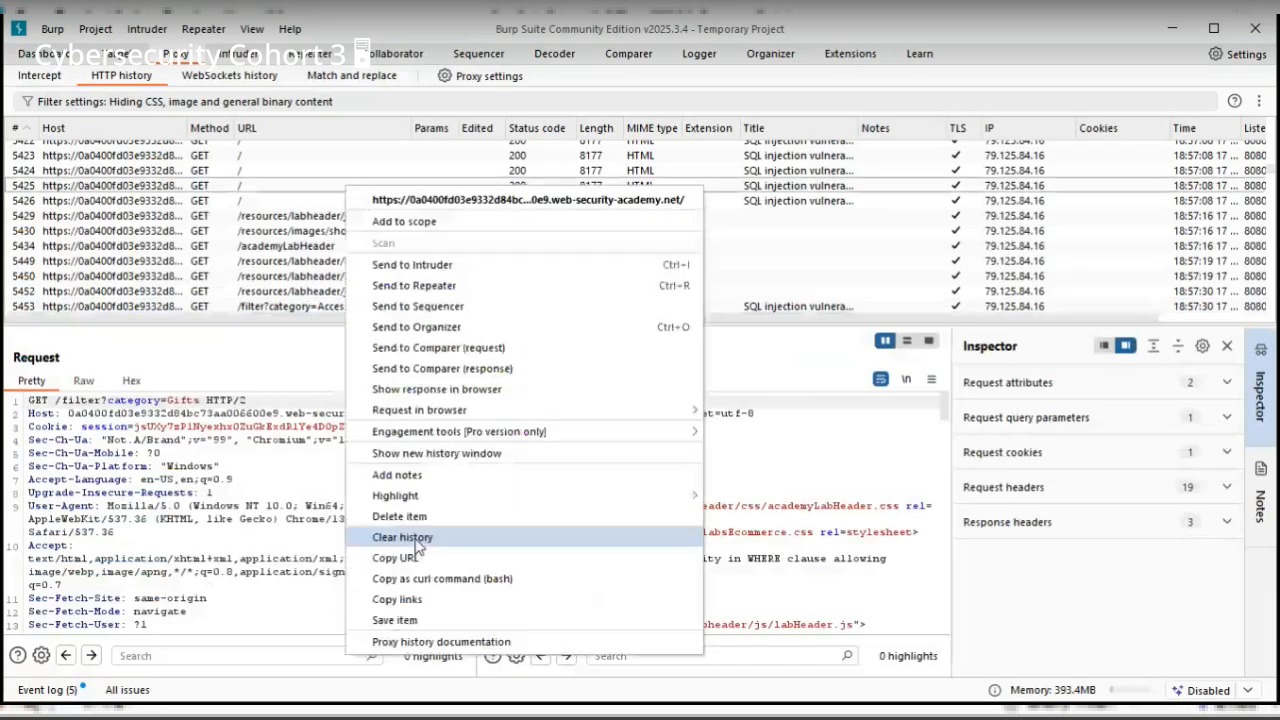
left_click(430, 534)
left_click(654, 391)
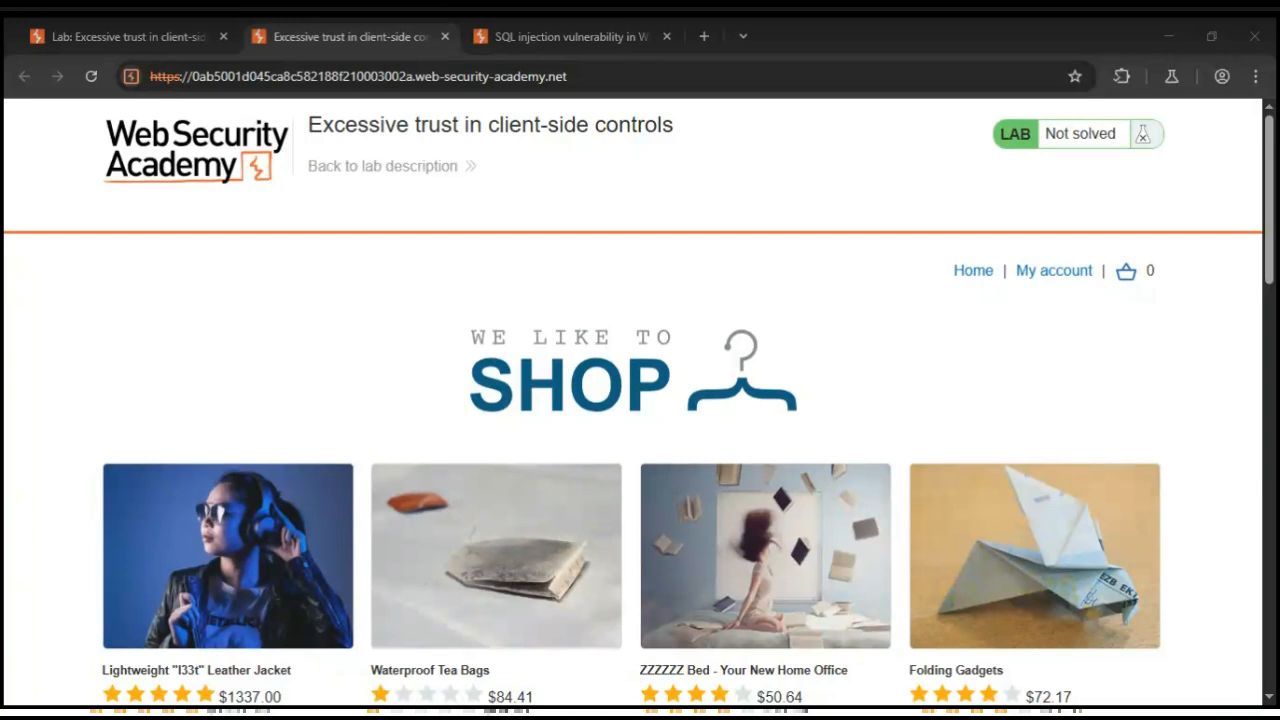
Step: Log in to the shop account in the browser, entering the lab's provided username and the account password
left_click(1044, 282)
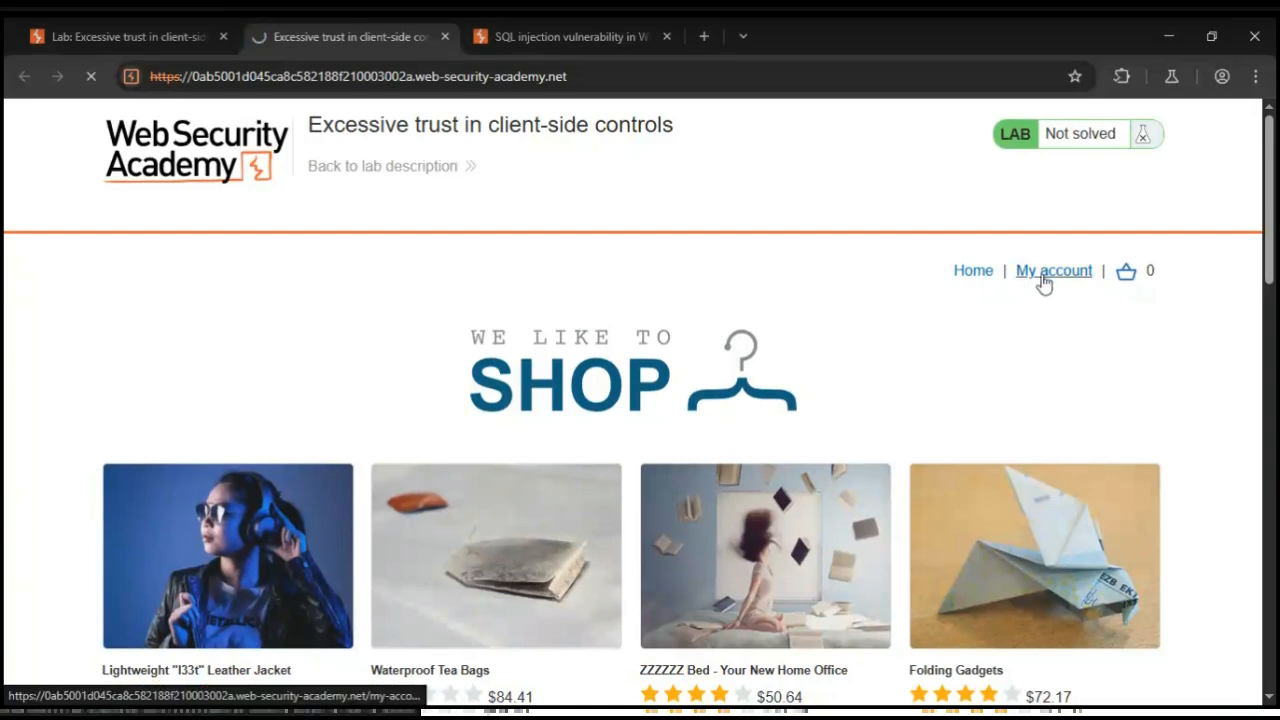
left_click(285, 427)
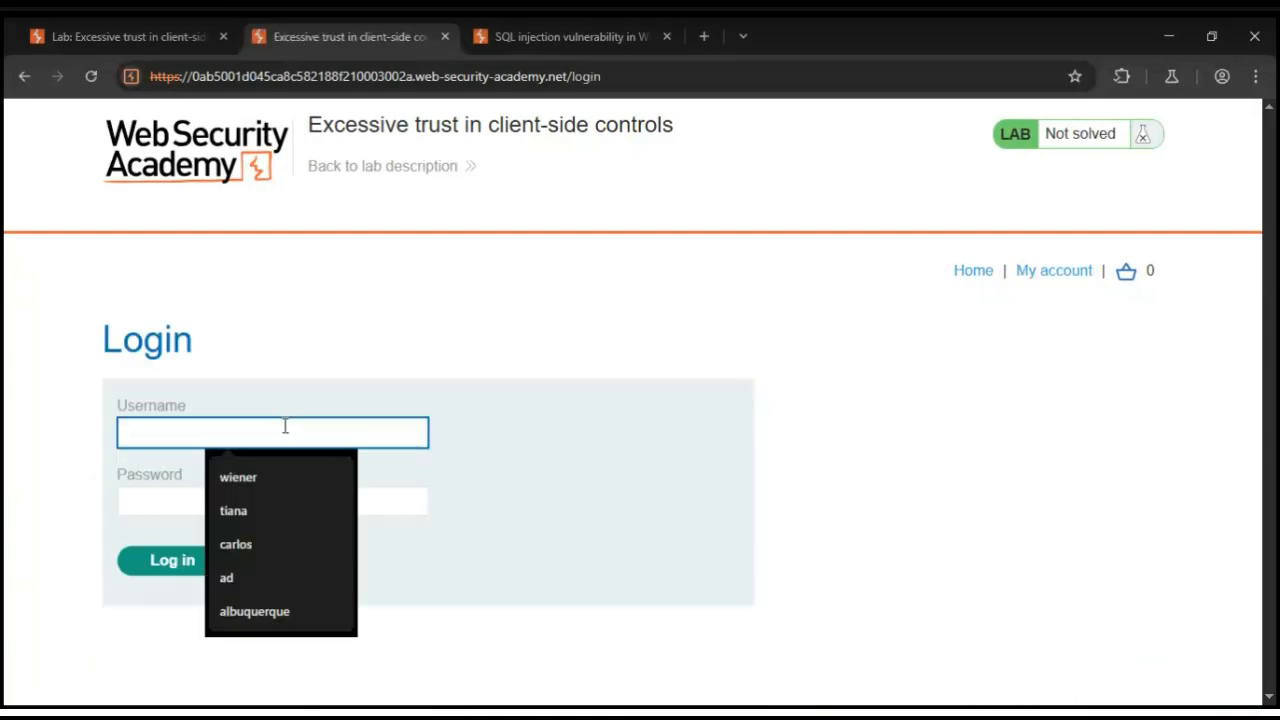
left_click(251, 490)
left_click(200, 505)
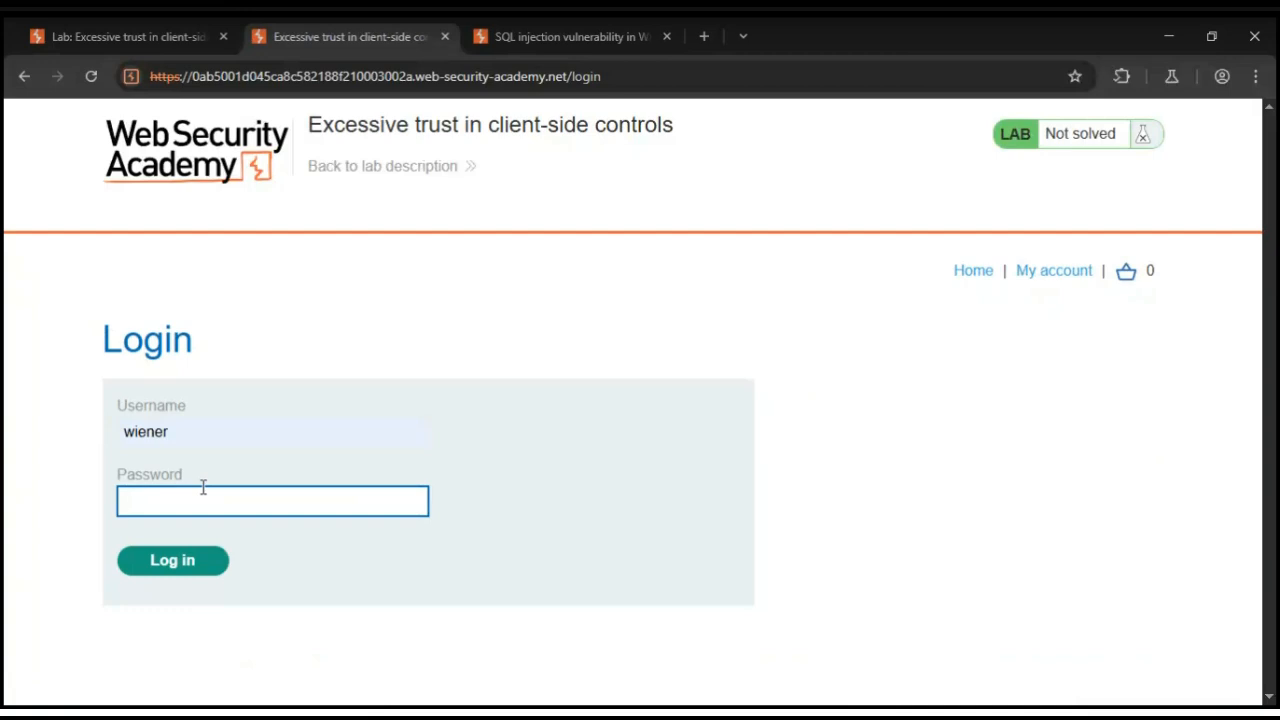
type("peter")
left_click(180, 562)
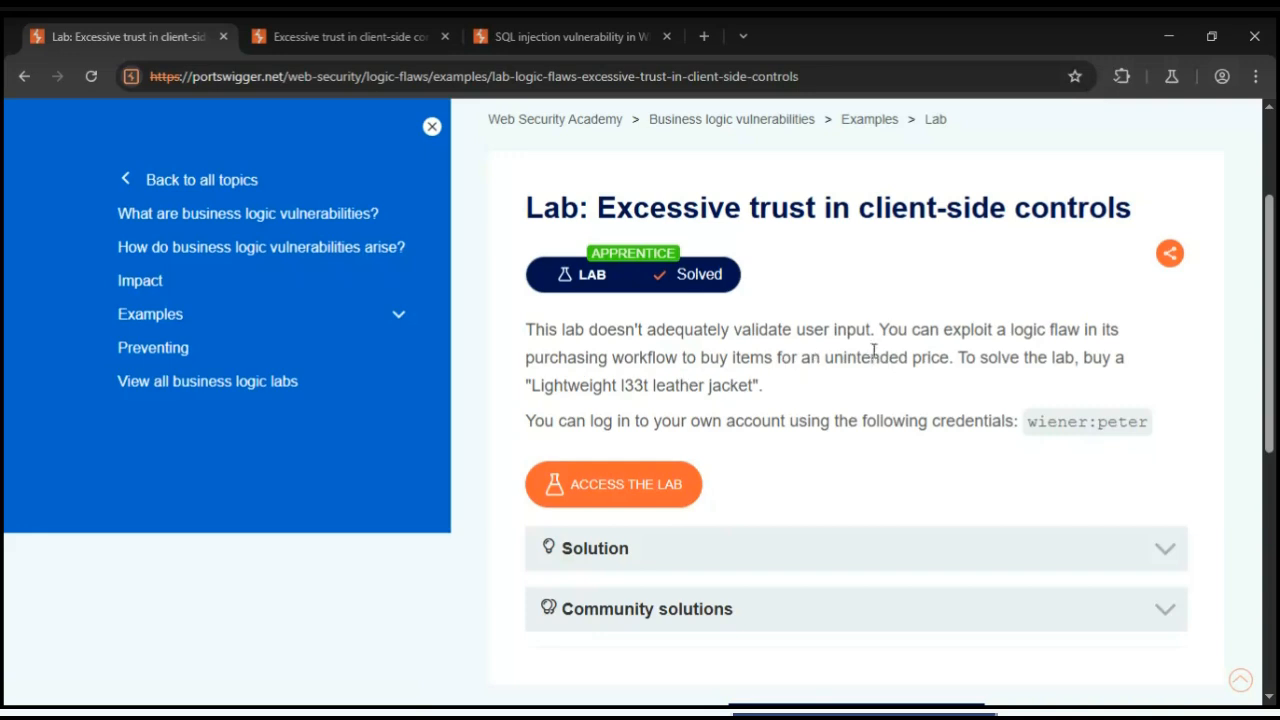
Step: Return to the shop's home page and open the Lightweight "l33t" Leather Jacket product page at its quantity field
left_click(318, 37)
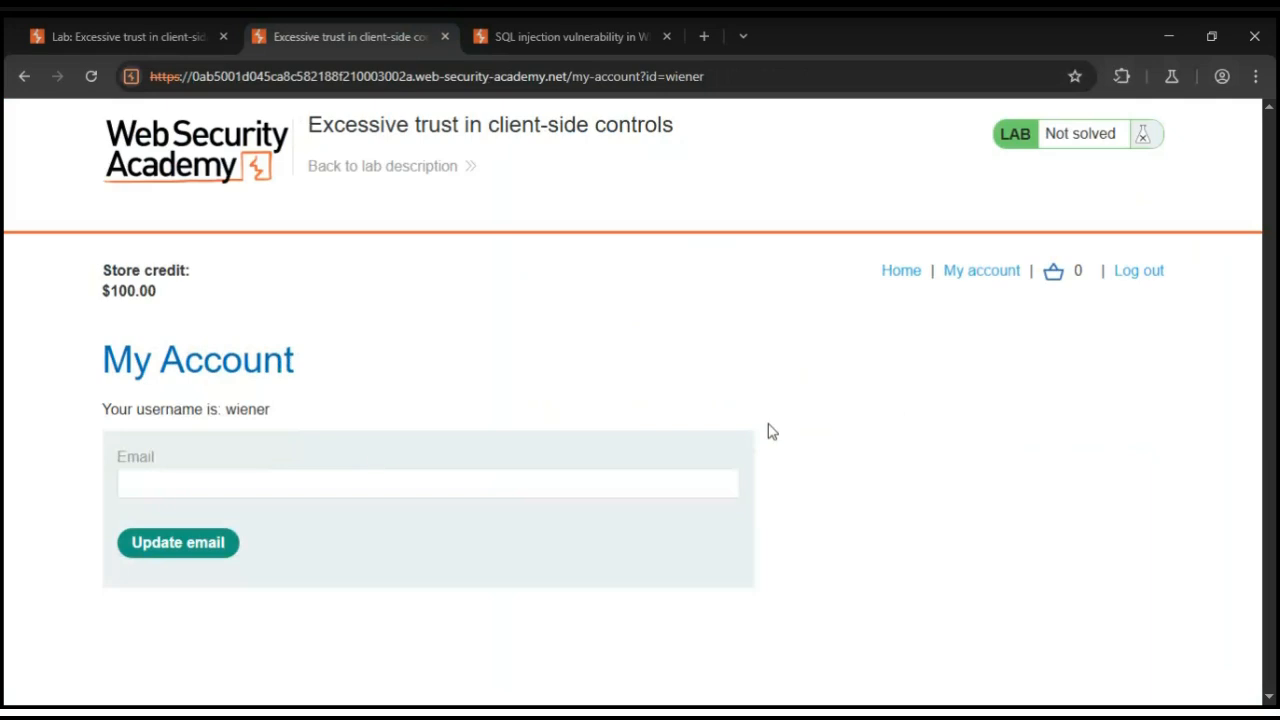
left_click(900, 271)
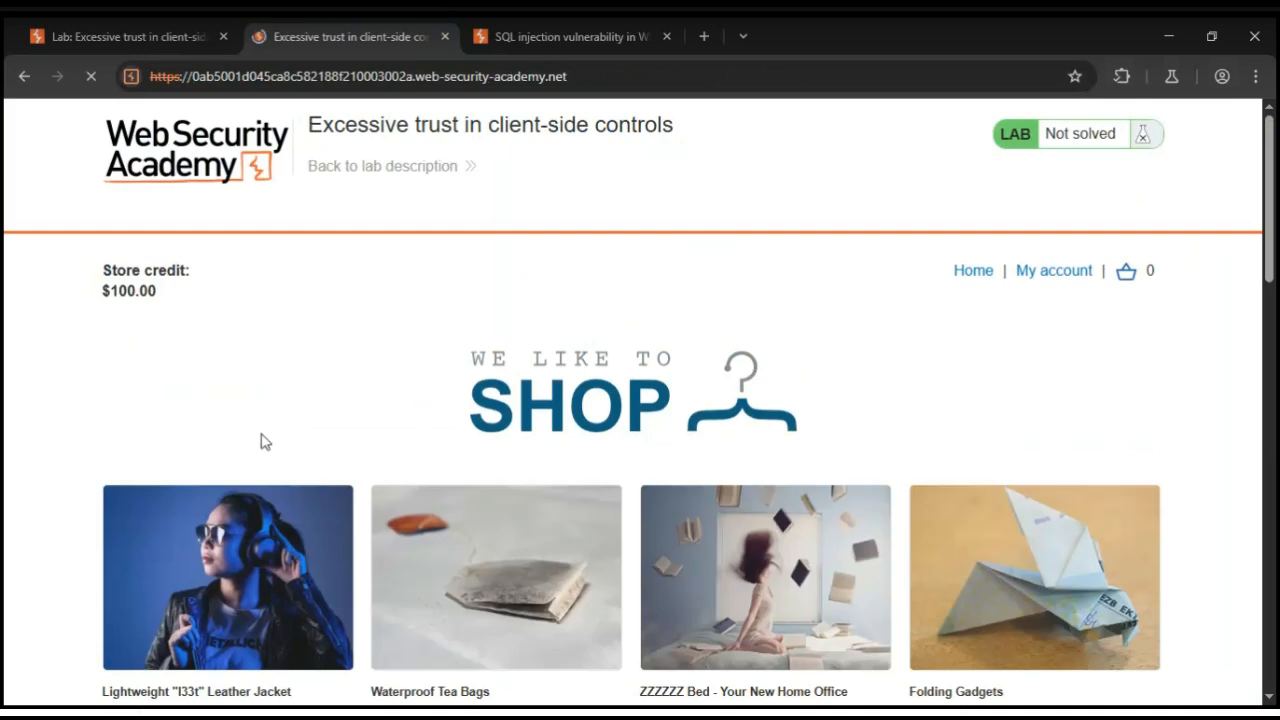
scroll(268, 445, "down", 2)
scroll(268, 448, "down", 2)
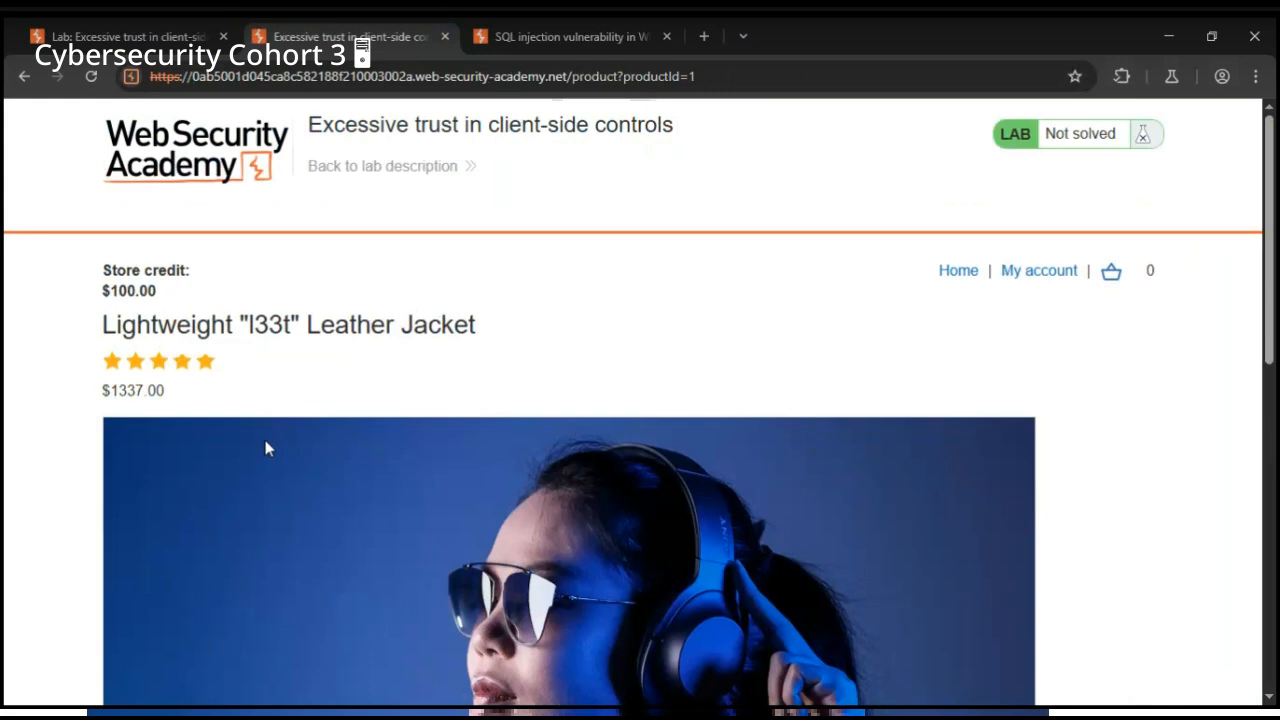
scroll(265, 440, "down", 7)
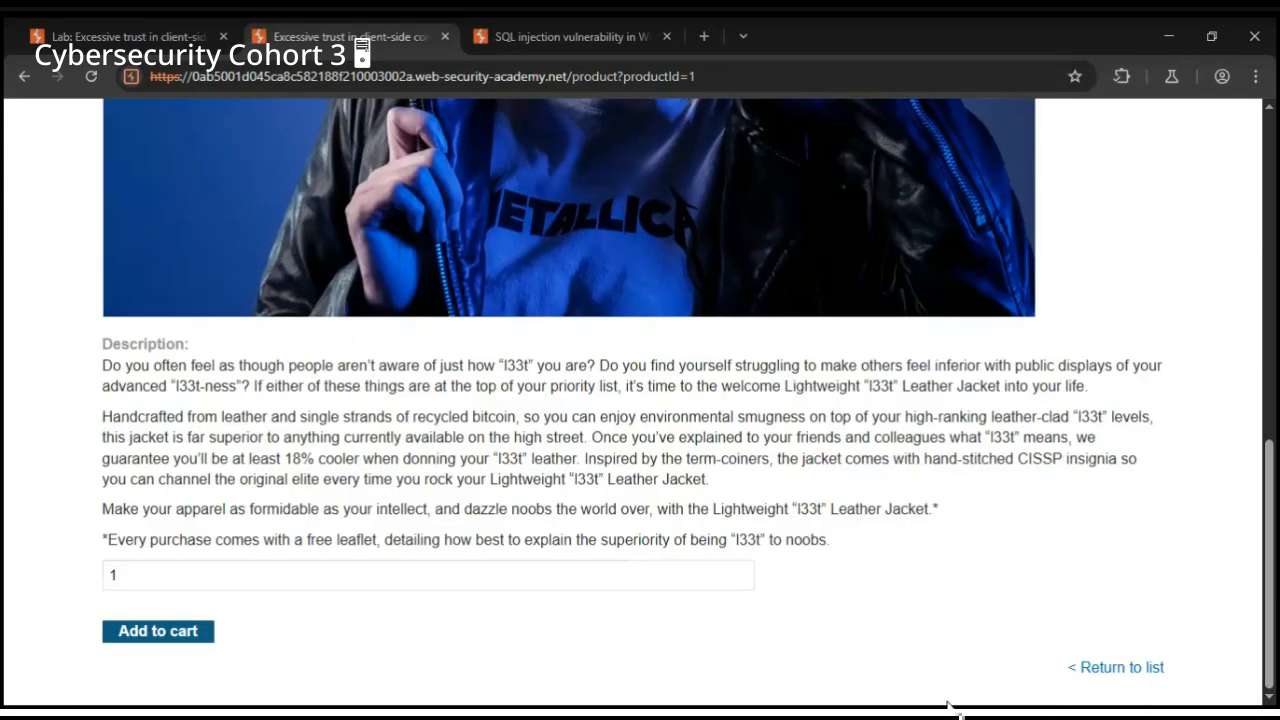
Step: Switch to Burp Suite, look over the shop requests captured in the HTTP history, and clear the history
key("alt+Tab")
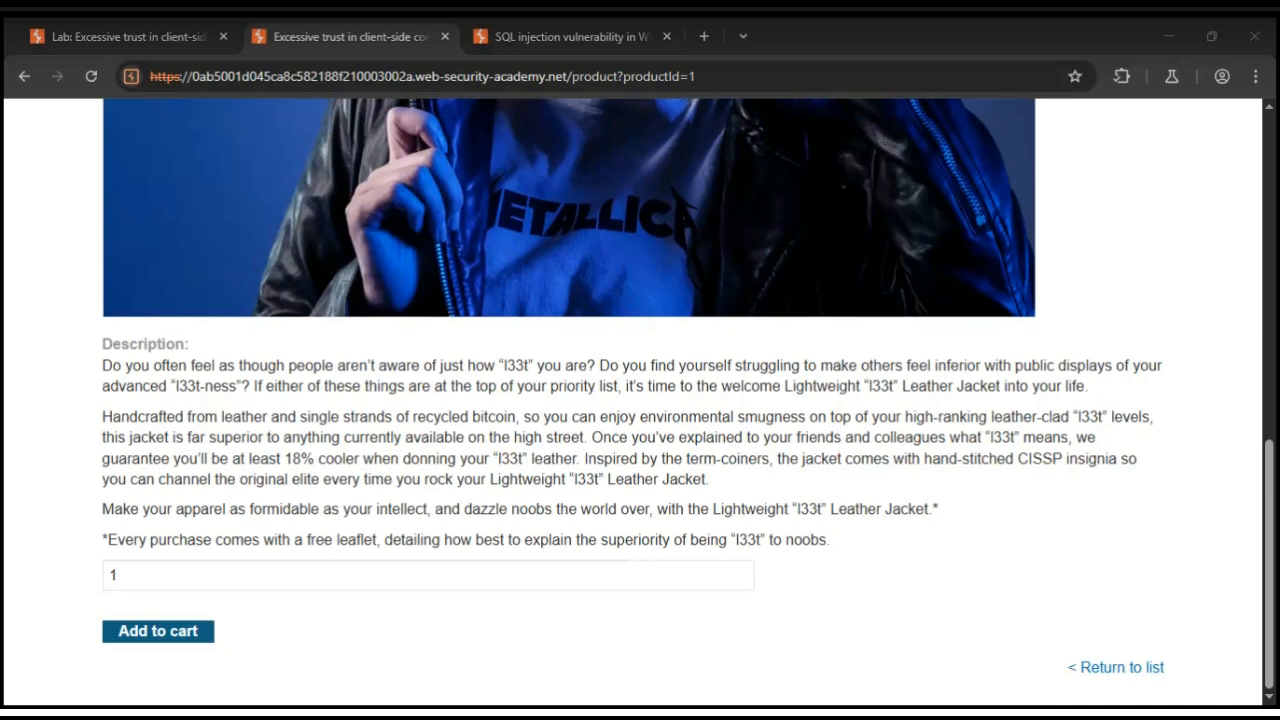
key("alt+Tab")
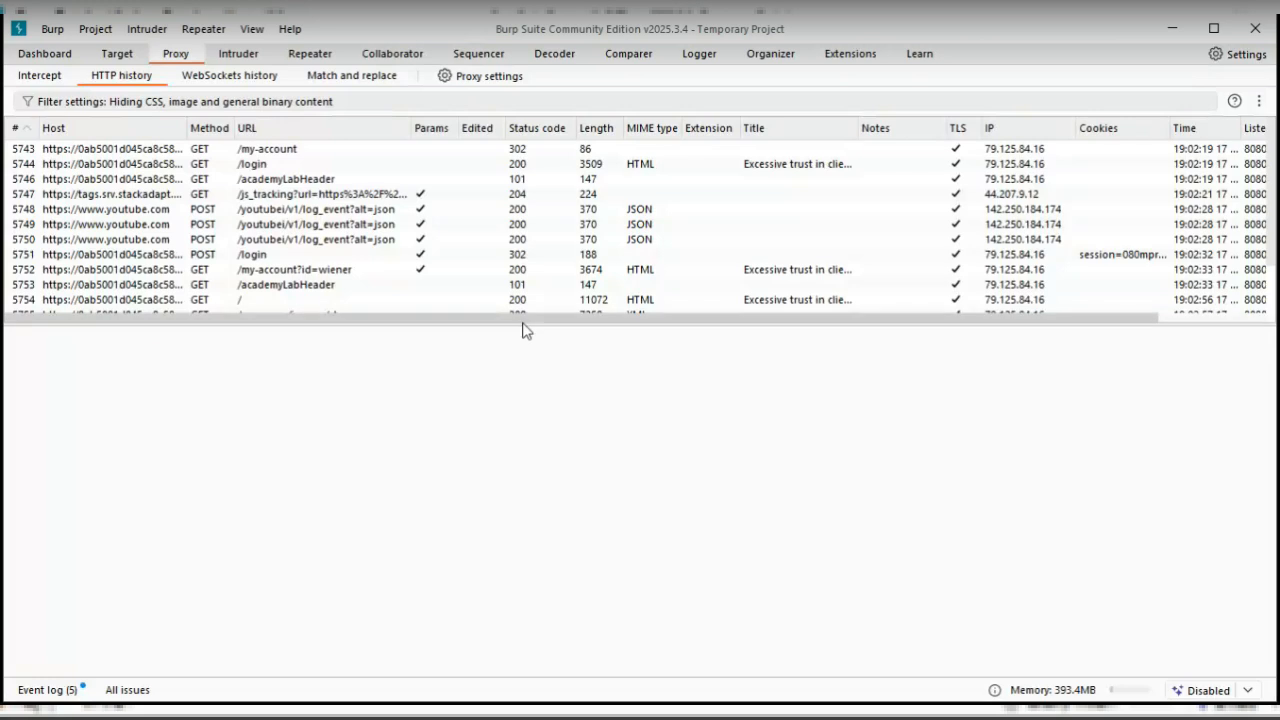
left_click(342, 240)
scroll(343, 246, "down", 2)
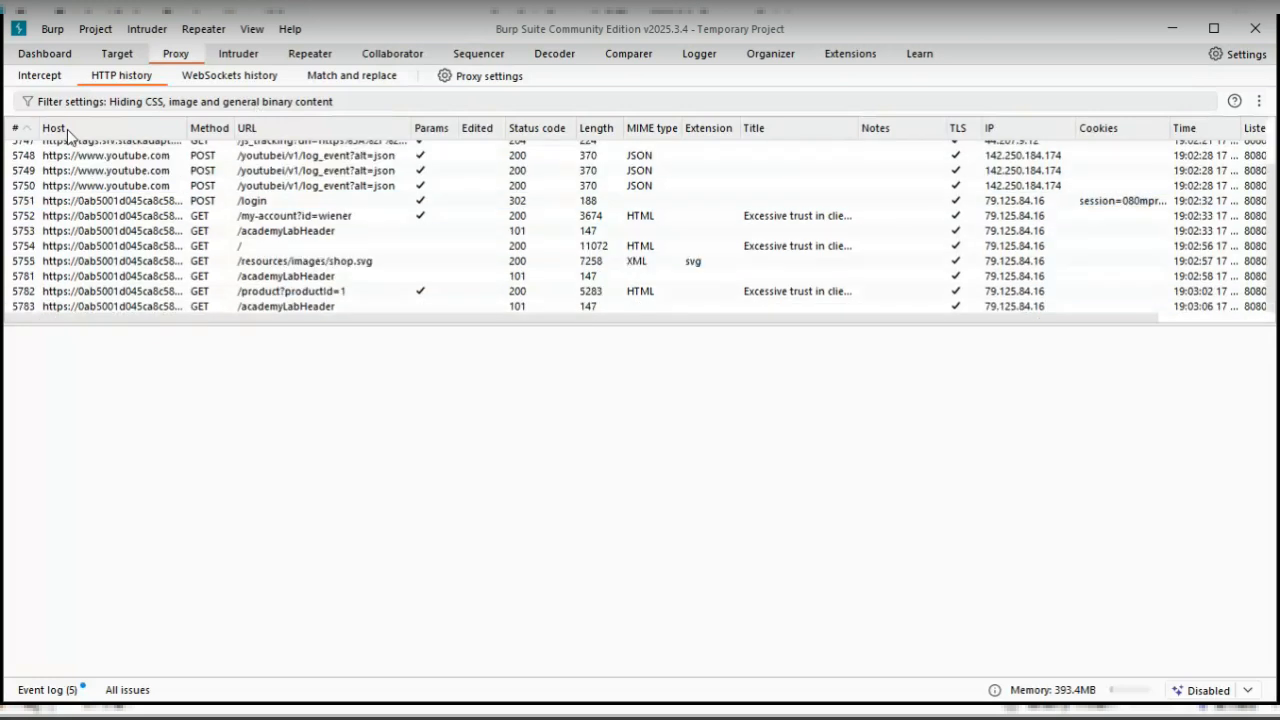
left_click(355, 217)
right_click(357, 219)
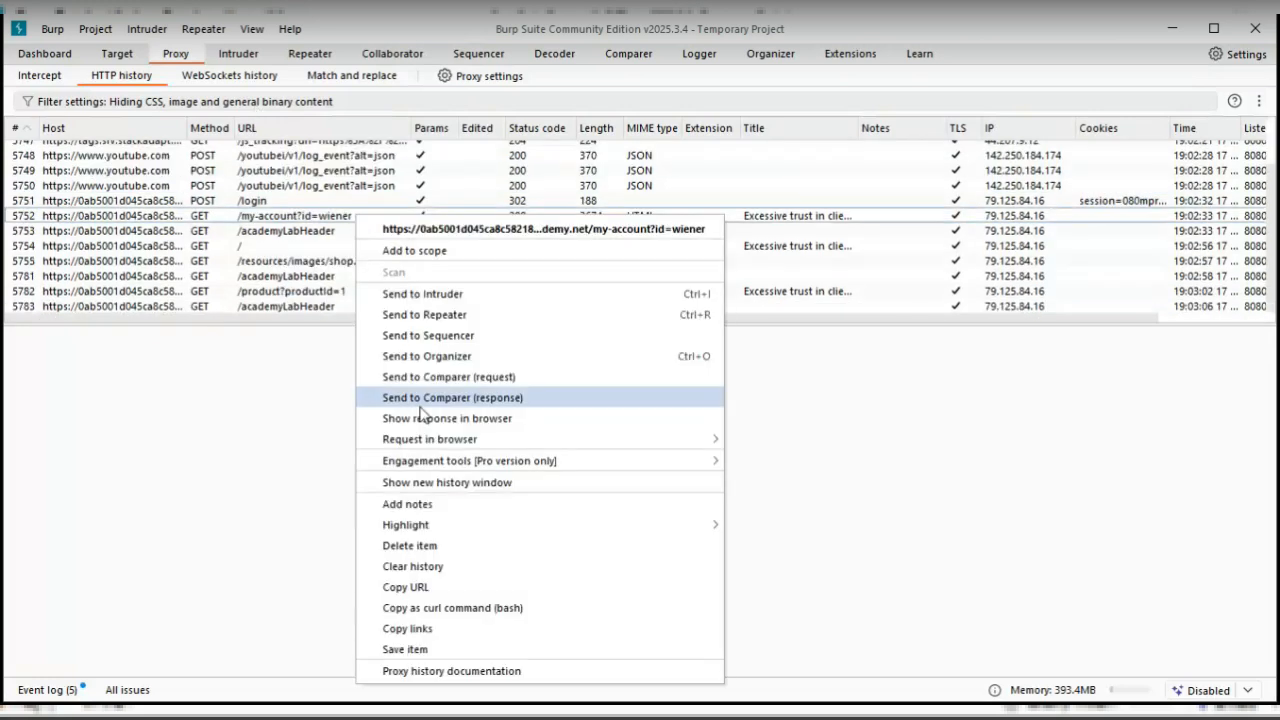
left_click(464, 560)
left_click(655, 391)
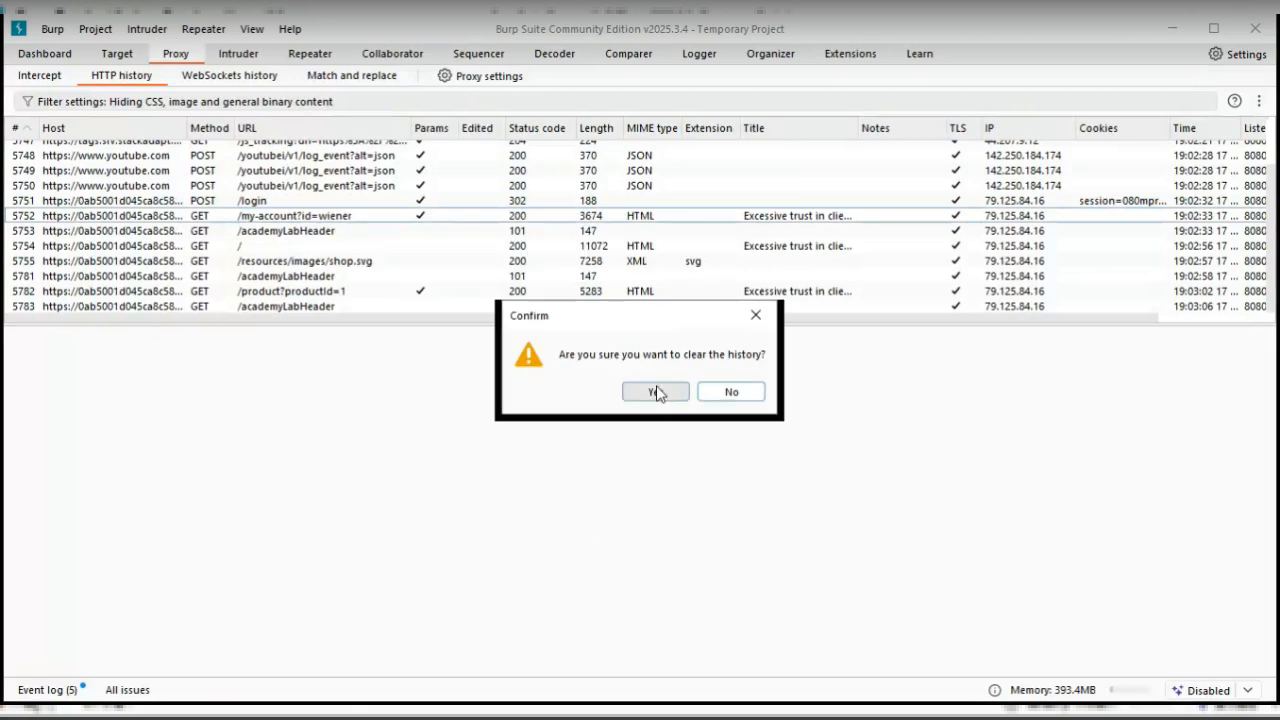
Step: Turn on proxy interception and return to the HTTP history
left_click(40, 76)
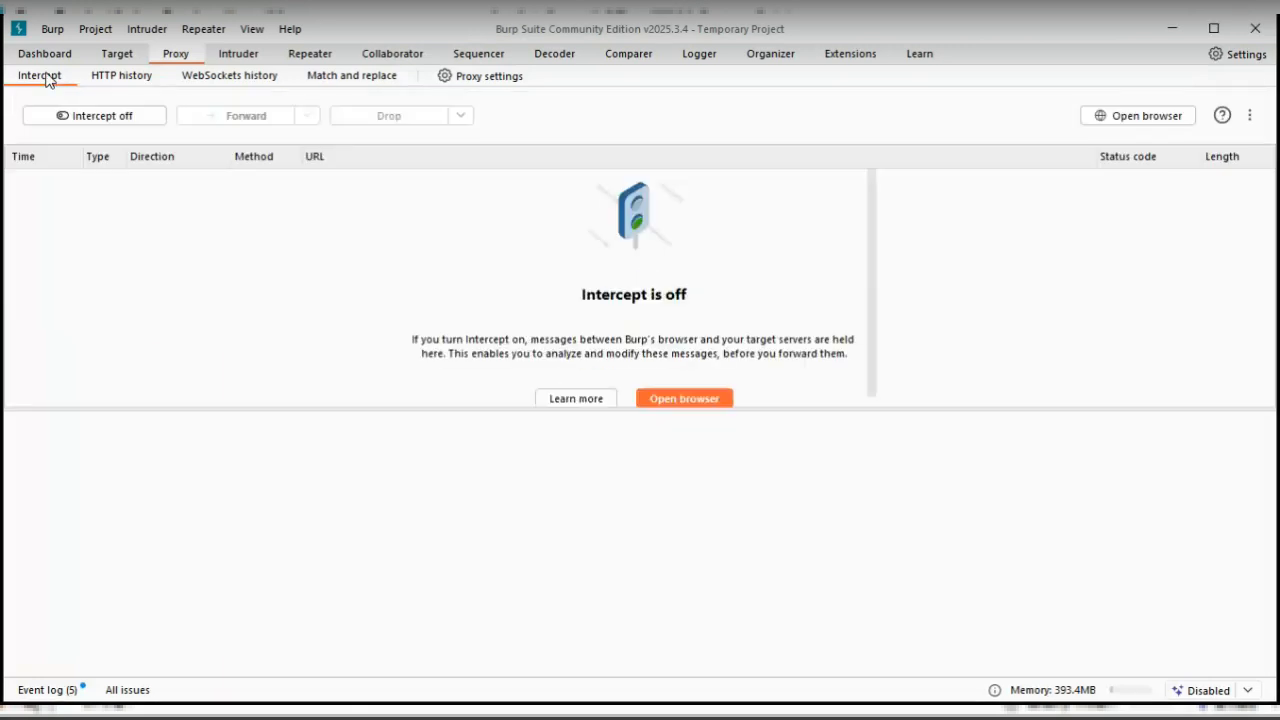
left_click(84, 116)
left_click(136, 78)
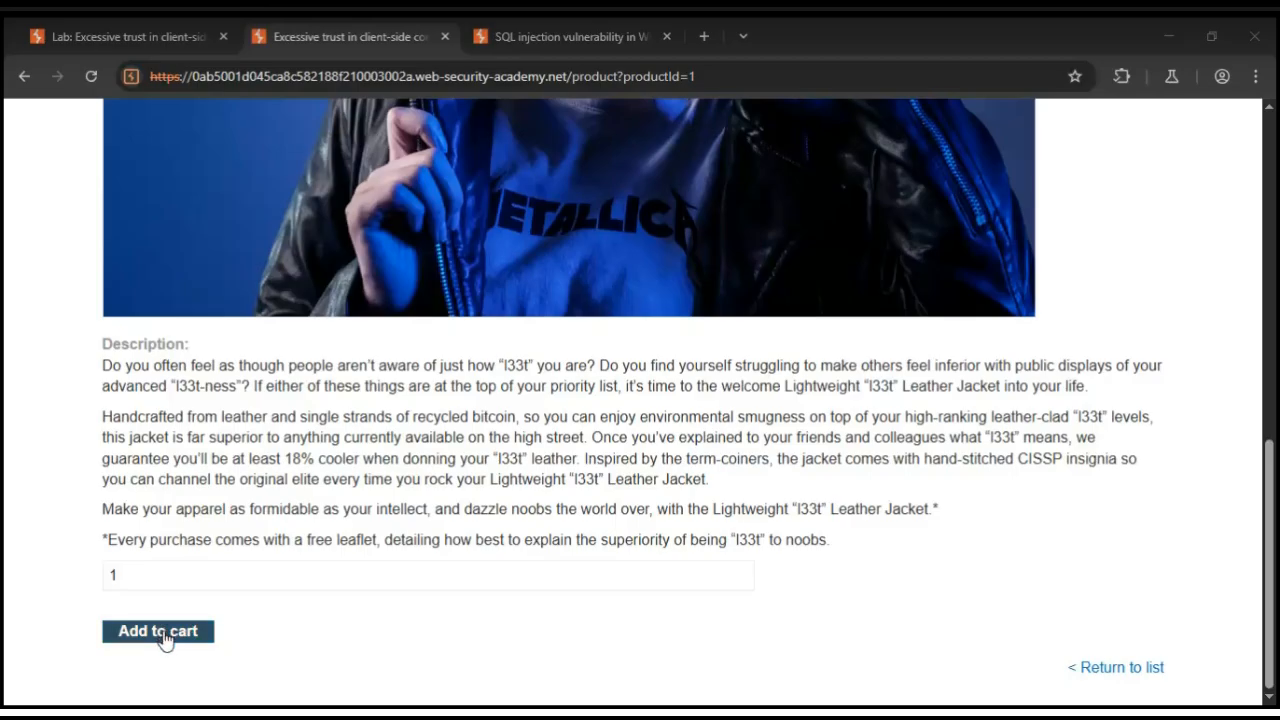
Step: Add one Leather Jacket to the cart in the browser and open the captured POST /cart request in Burp Suite's Repeater
left_click(163, 636)
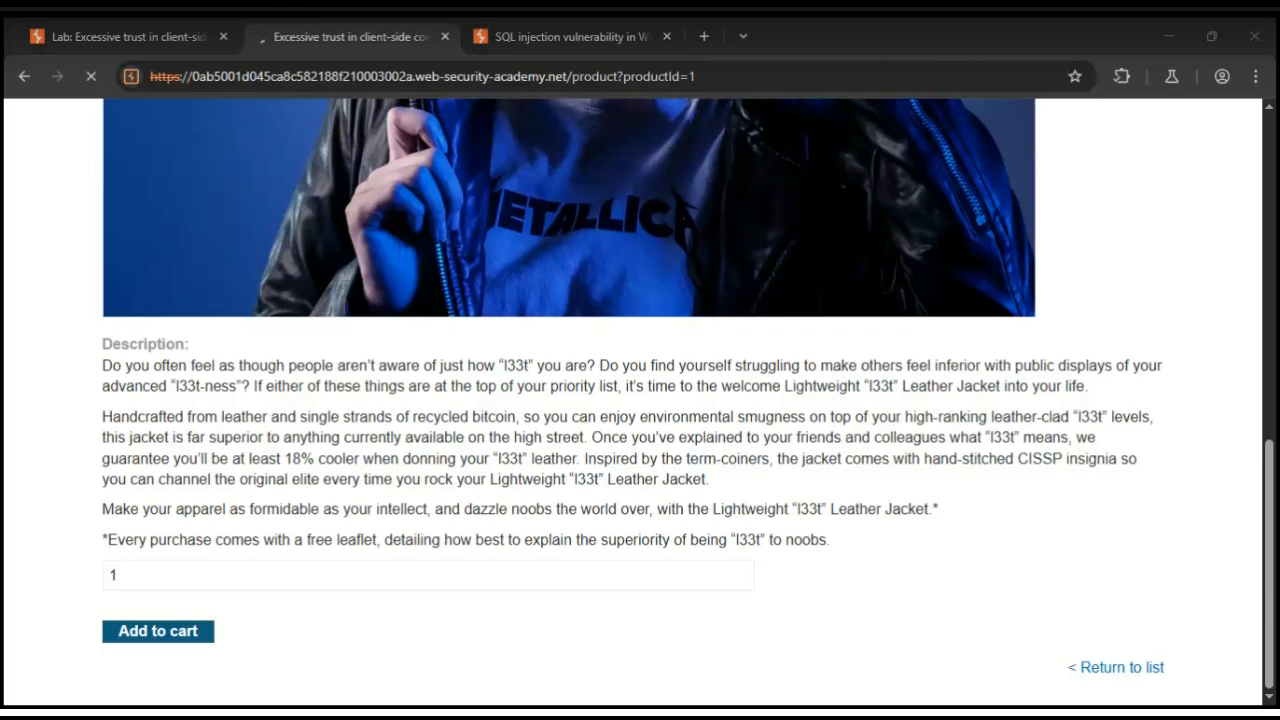
key("alt+Tab")
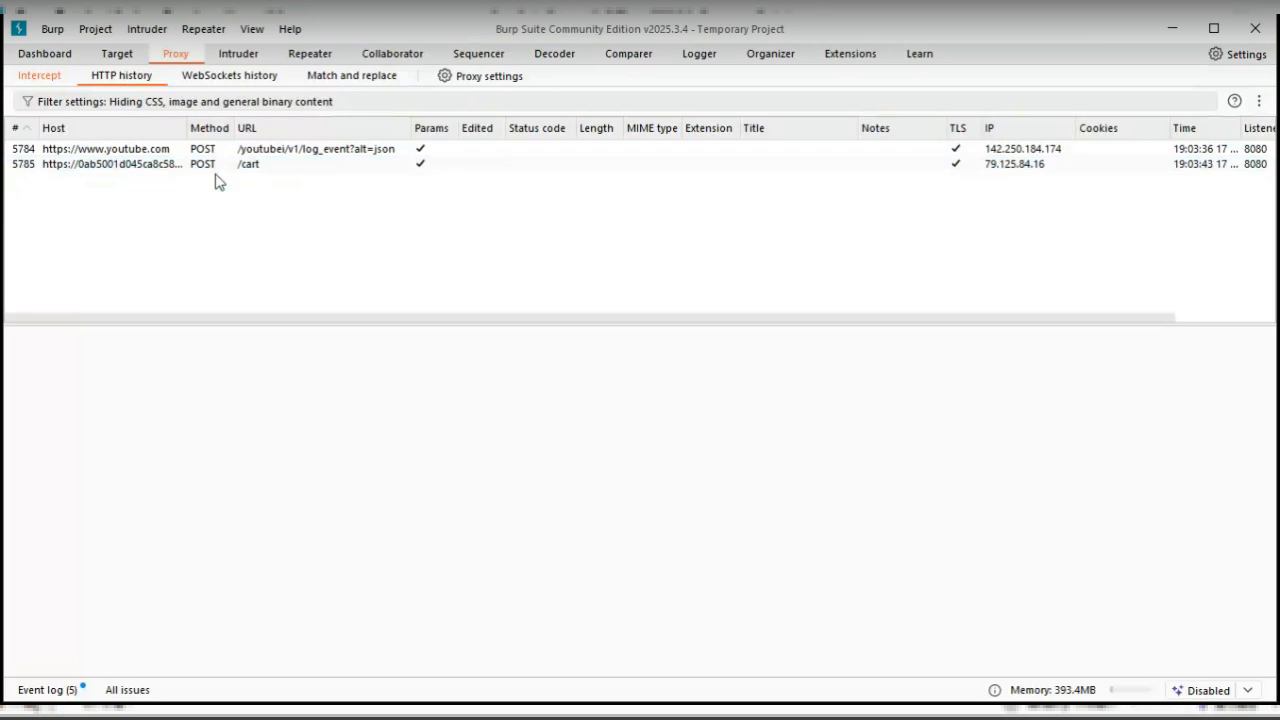
left_click(246, 166)
right_click(247, 168)
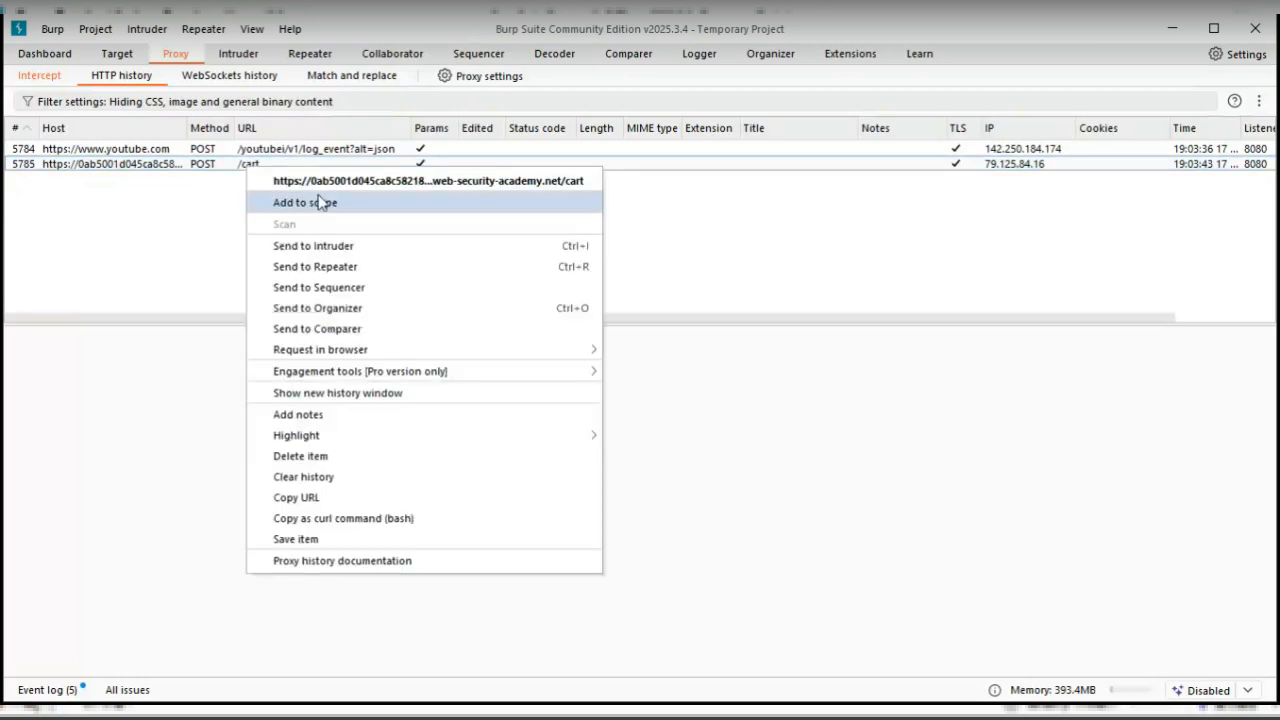
left_click(345, 268)
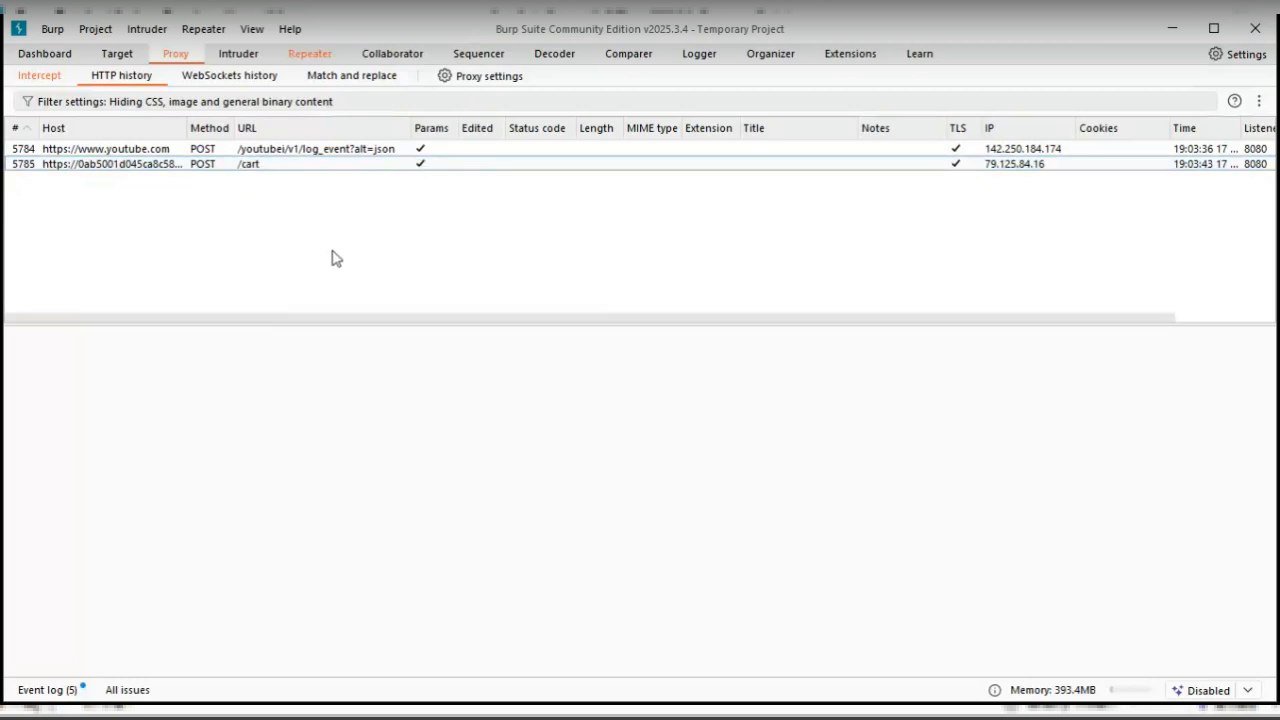
left_click(312, 56)
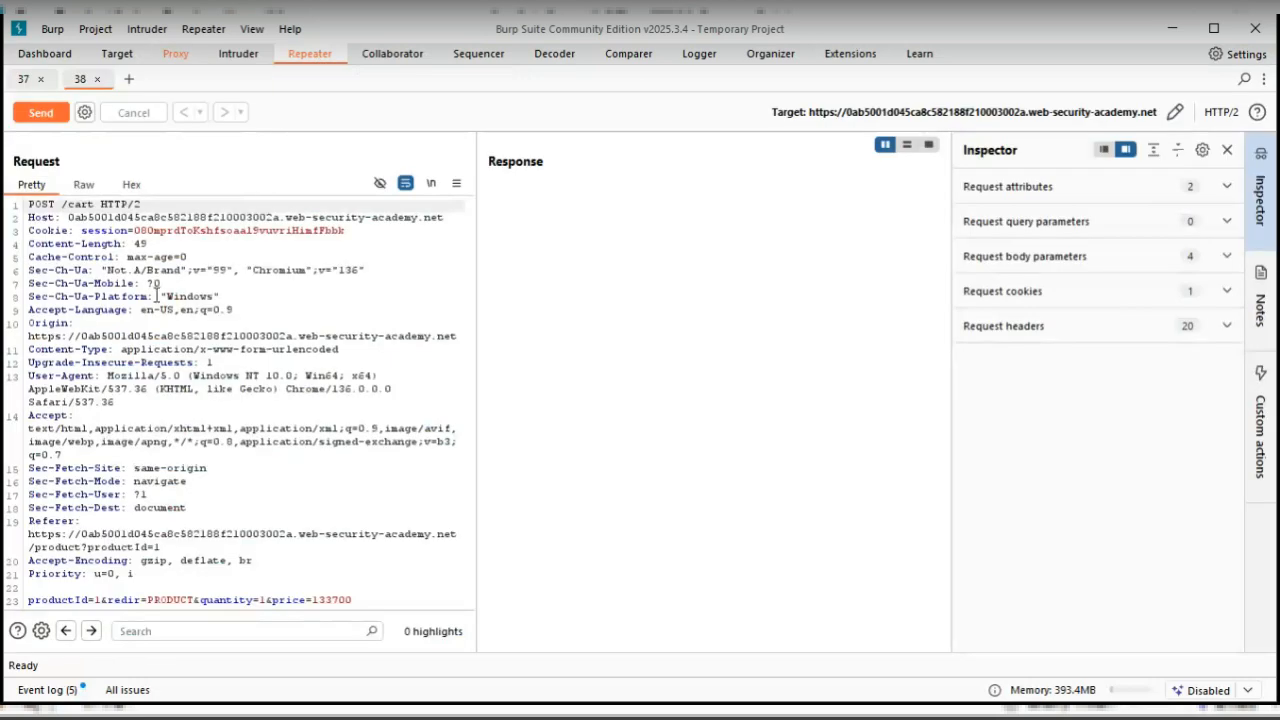
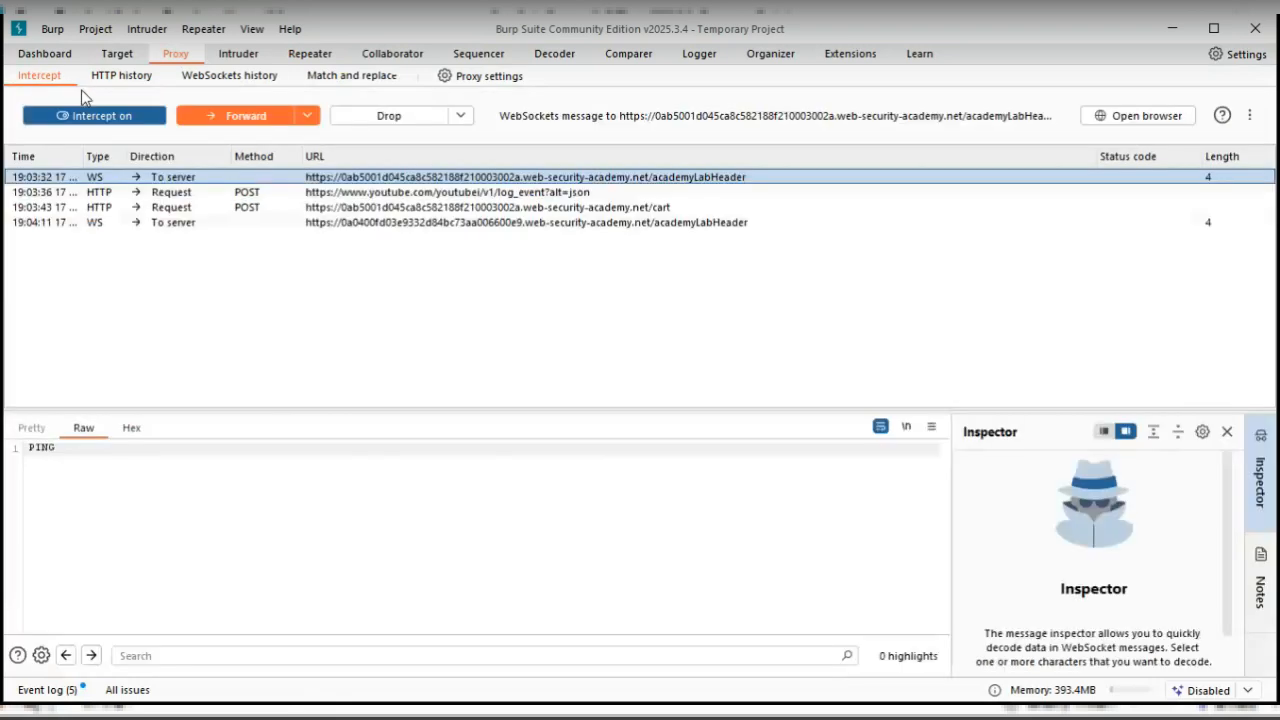
Step: Turn off proxy interception, check the shopping cart in the browser, and reload the cart page
left_click(95, 115)
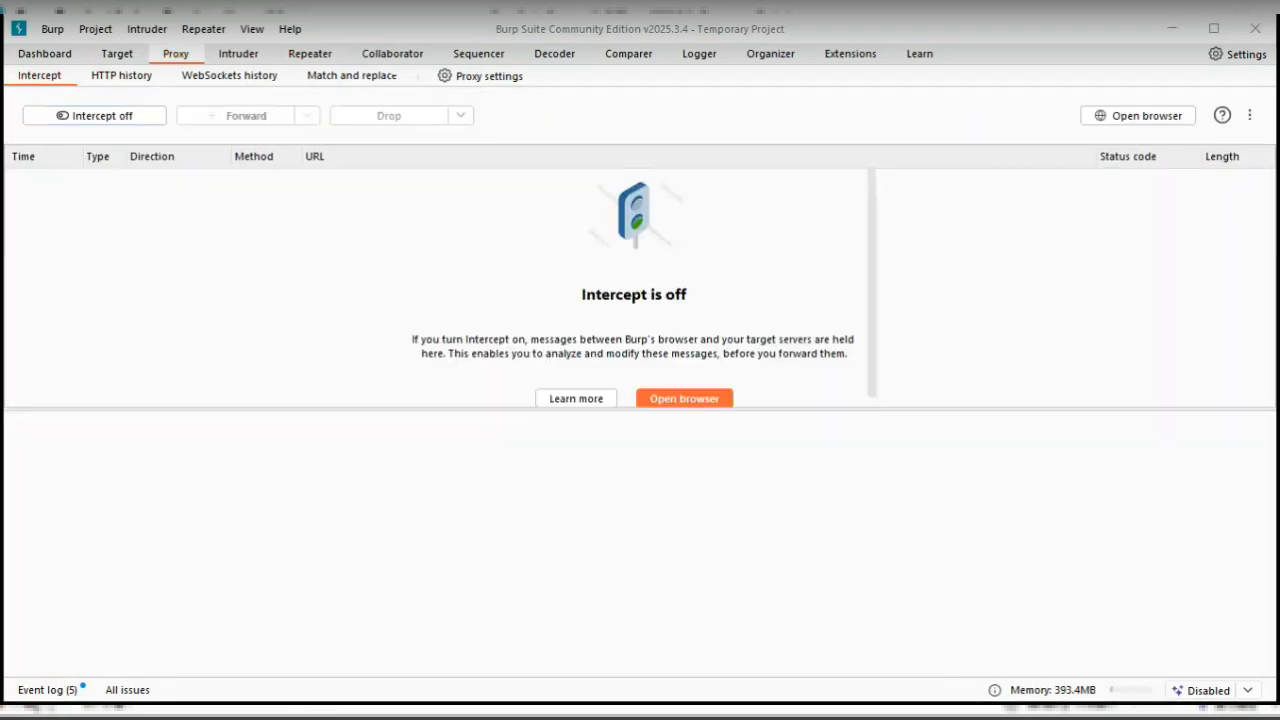
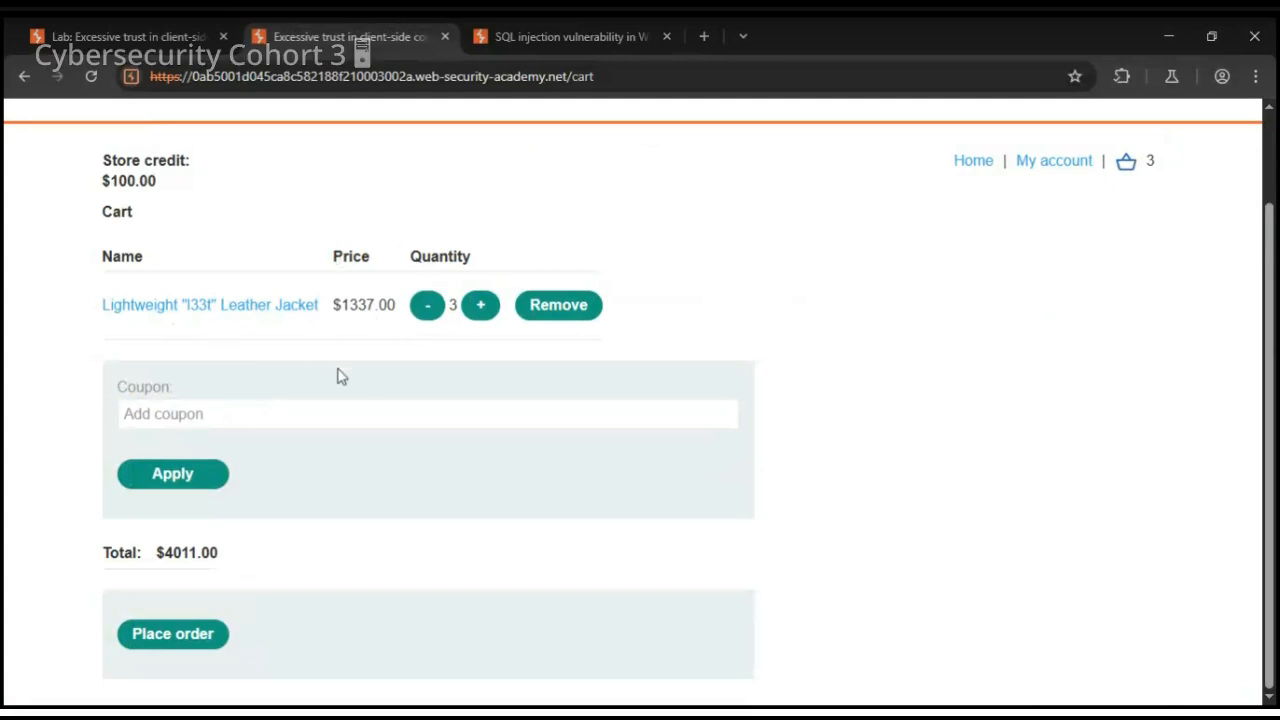
scroll(340, 360, "up", 1)
key("alt+Tab")
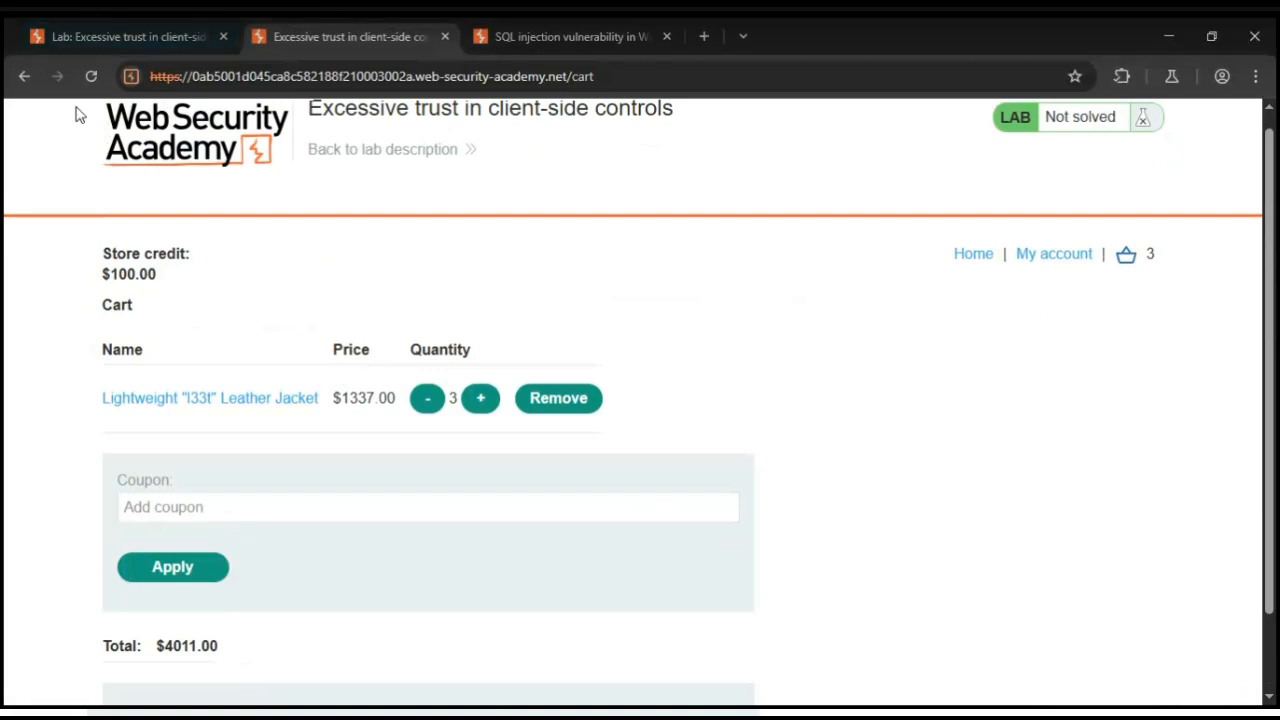
left_click(100, 74)
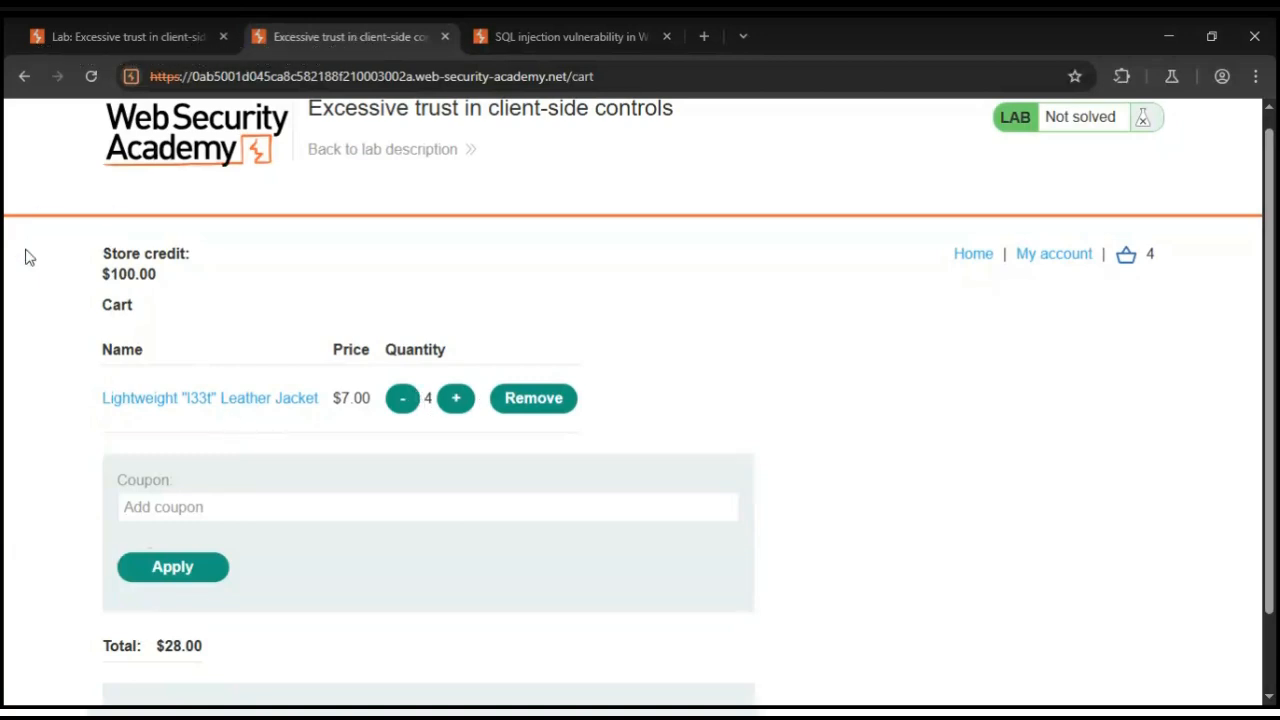
Step: Place the order for the jackets in the cart and open the list of all business logic labs from the lab description
scroll(145, 290, "down", 1)
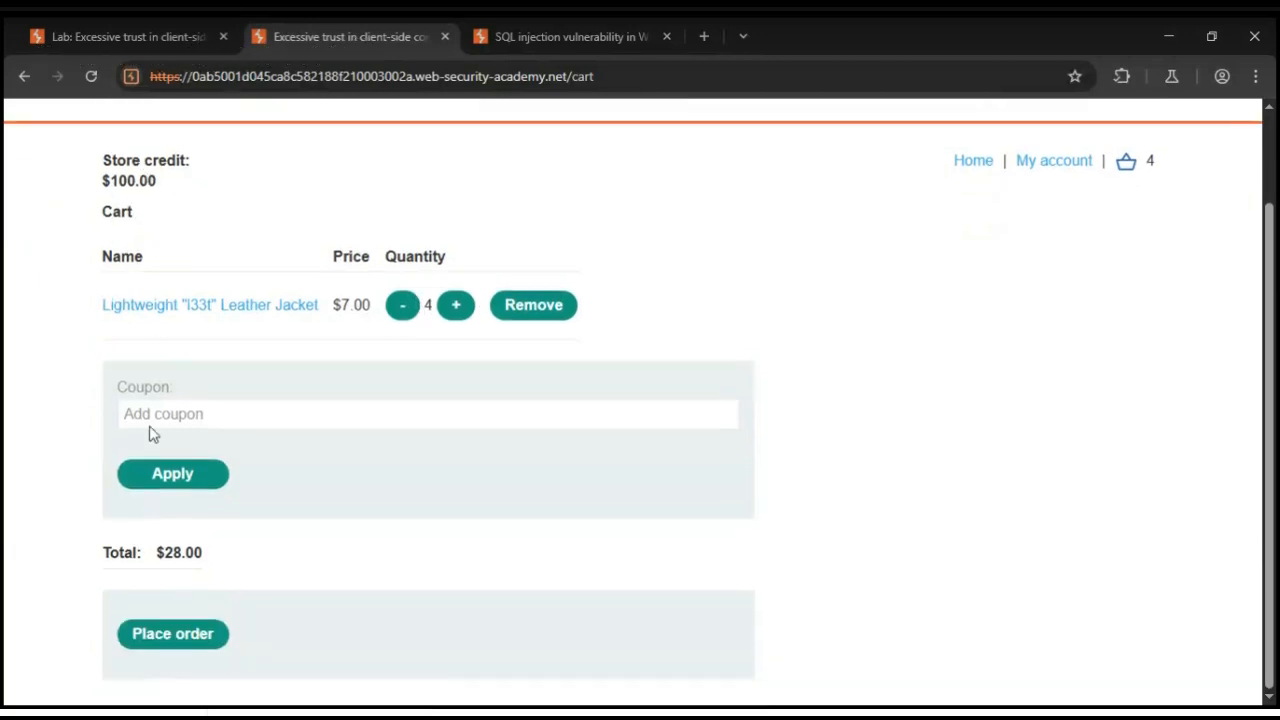
left_click(188, 636)
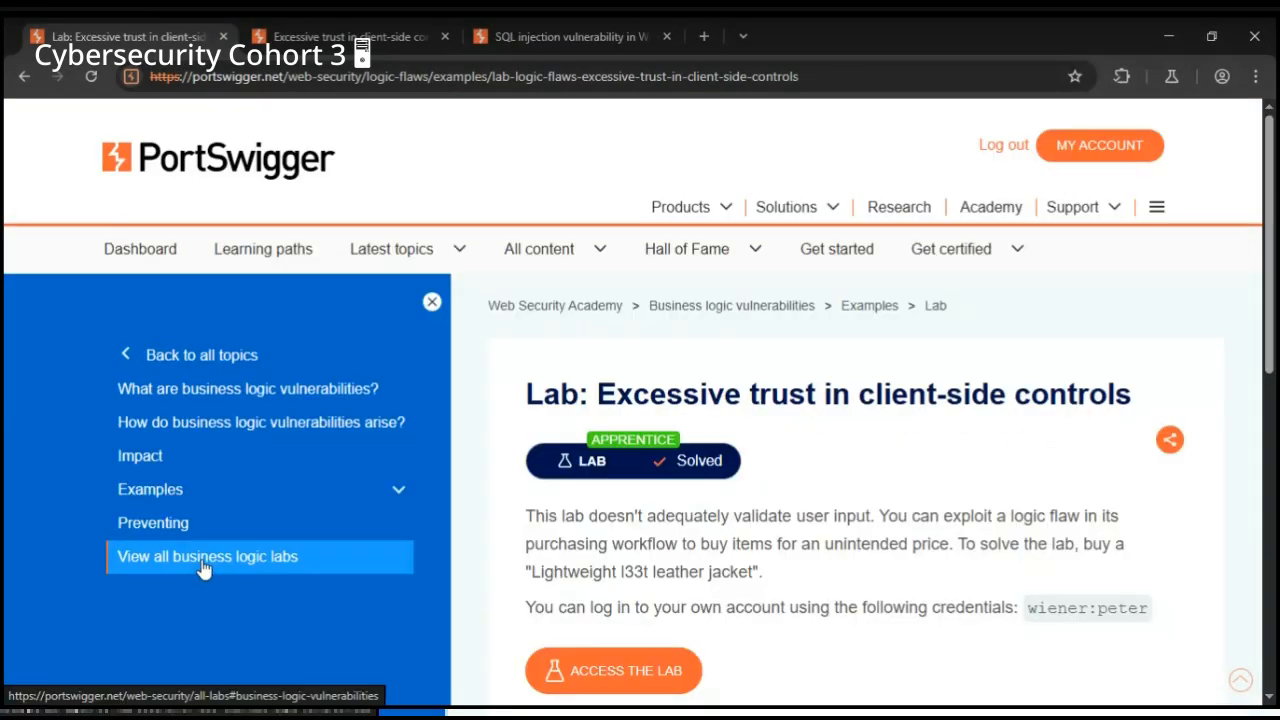
left_click(201, 559)
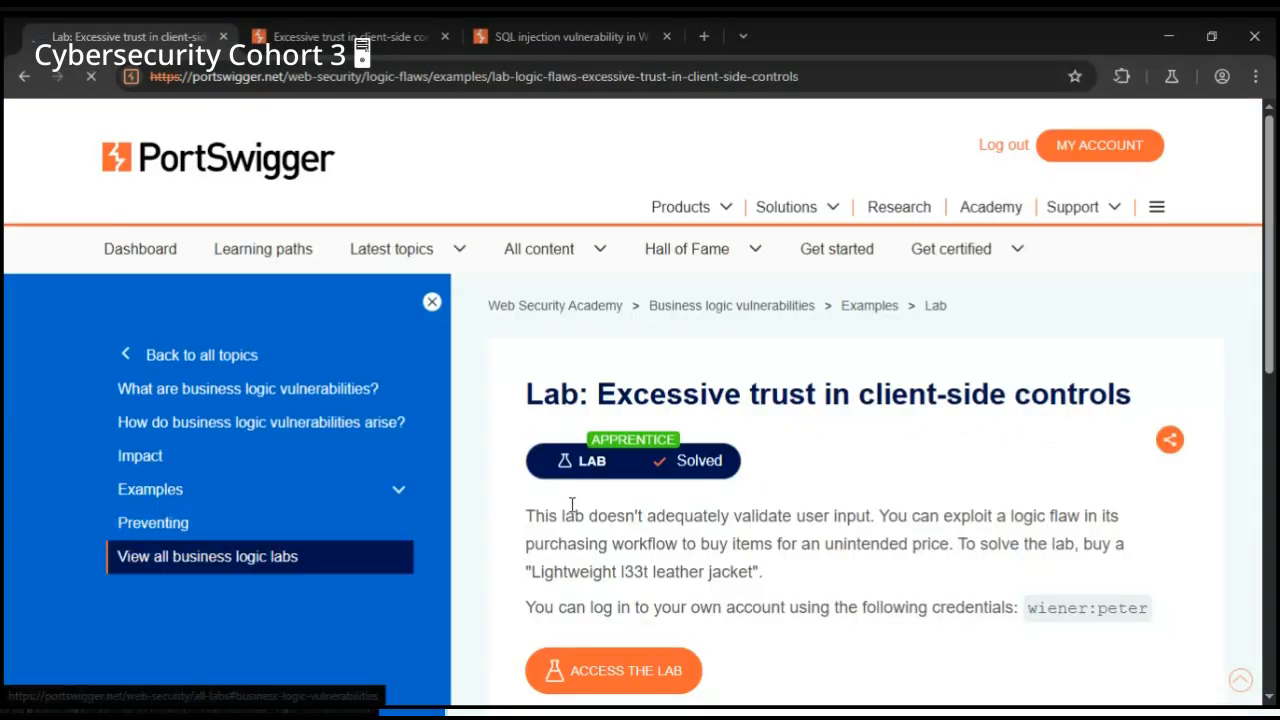
Step: Open the "High-level logic vulnerability" lab from the list of business logic labs
scroll(583, 459, "down", 2)
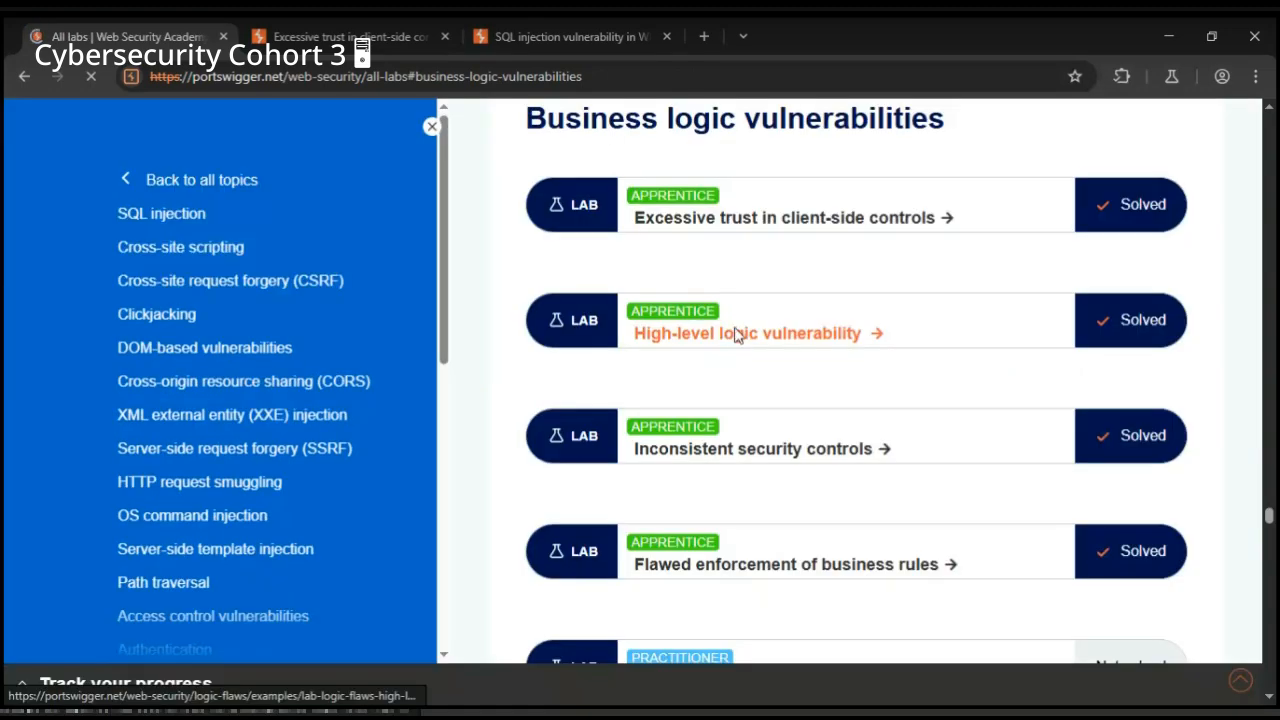
left_click(735, 335)
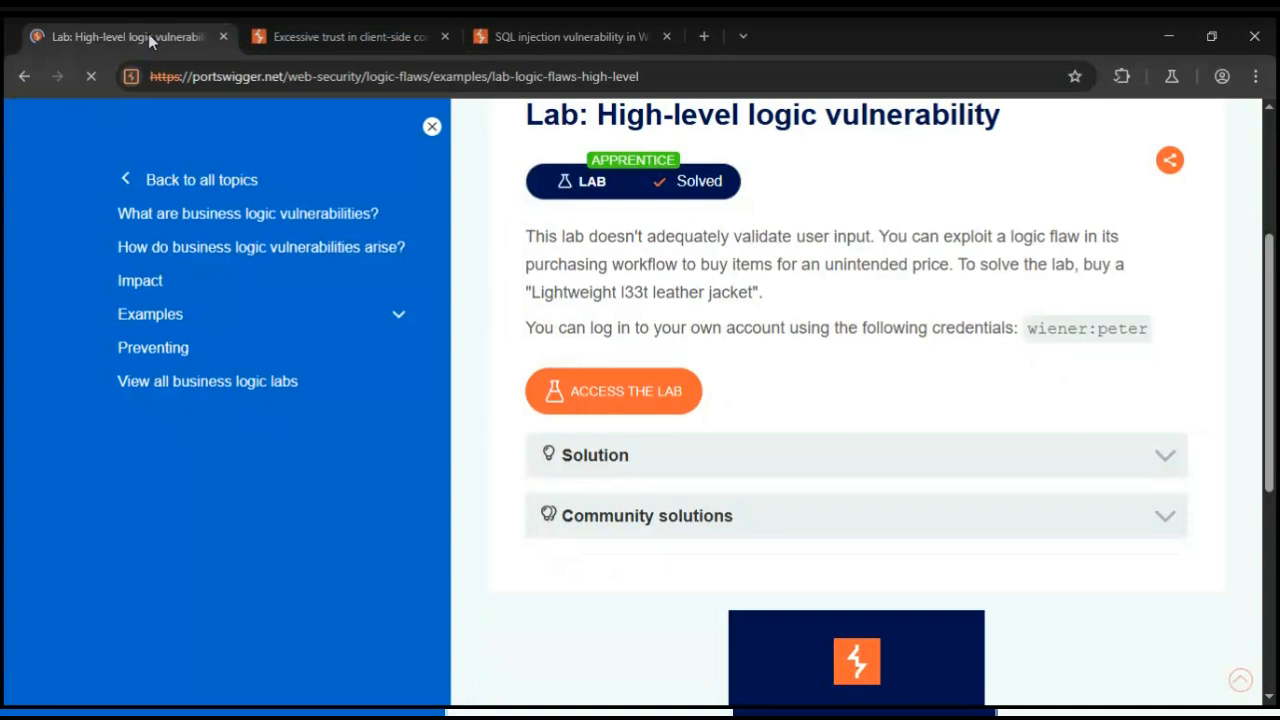
left_click(354, 38)
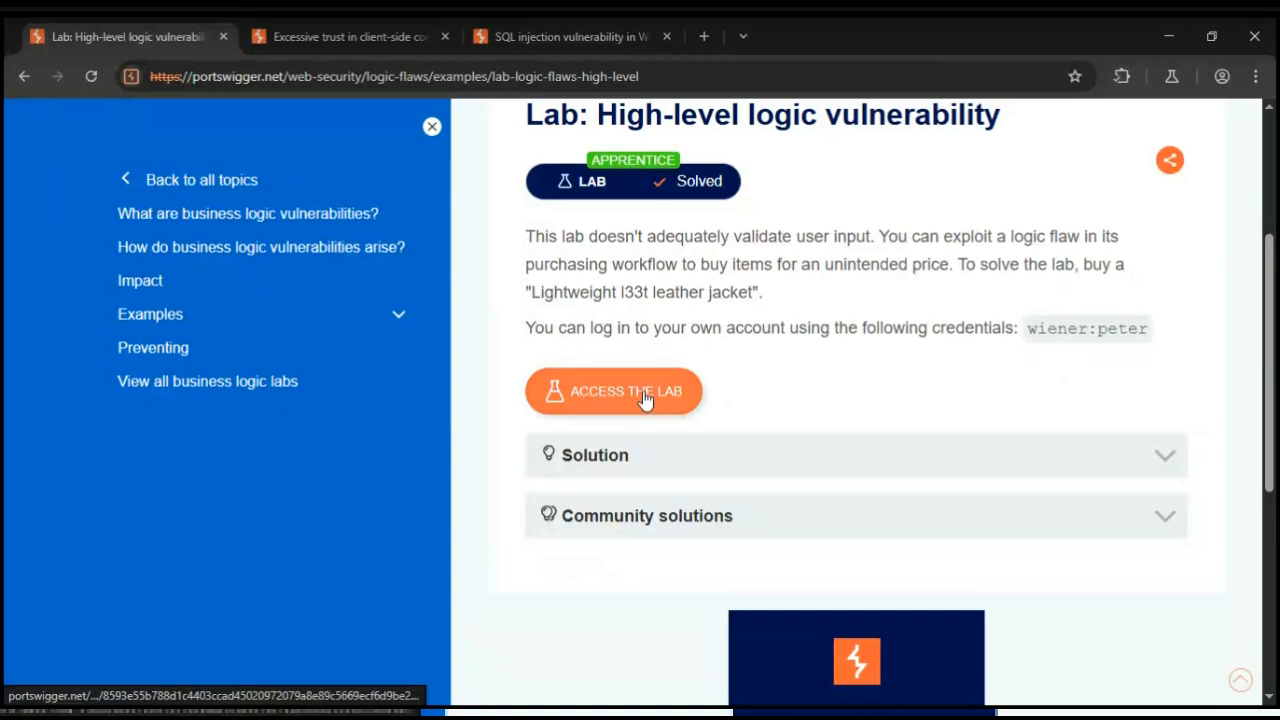
Step: Return from the order confirmation to the solved lab's shop home page and follow its link to the lab description
left_click(339, 41)
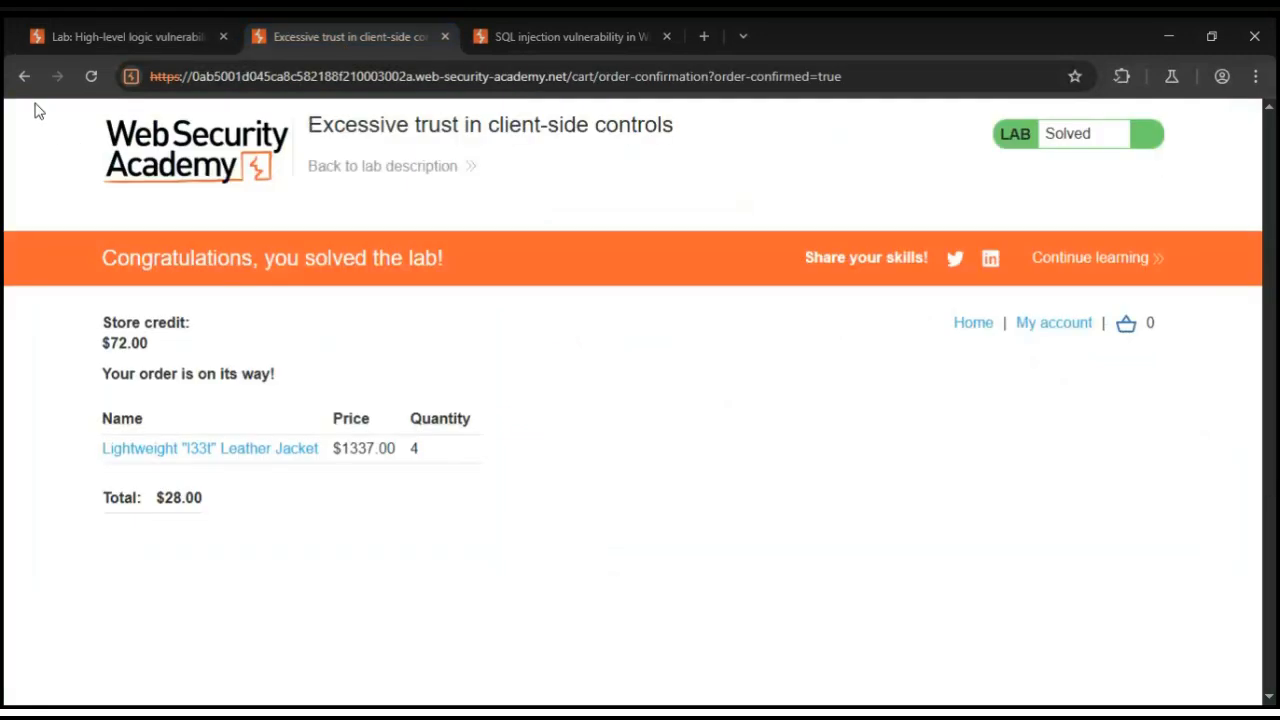
left_click(25, 78)
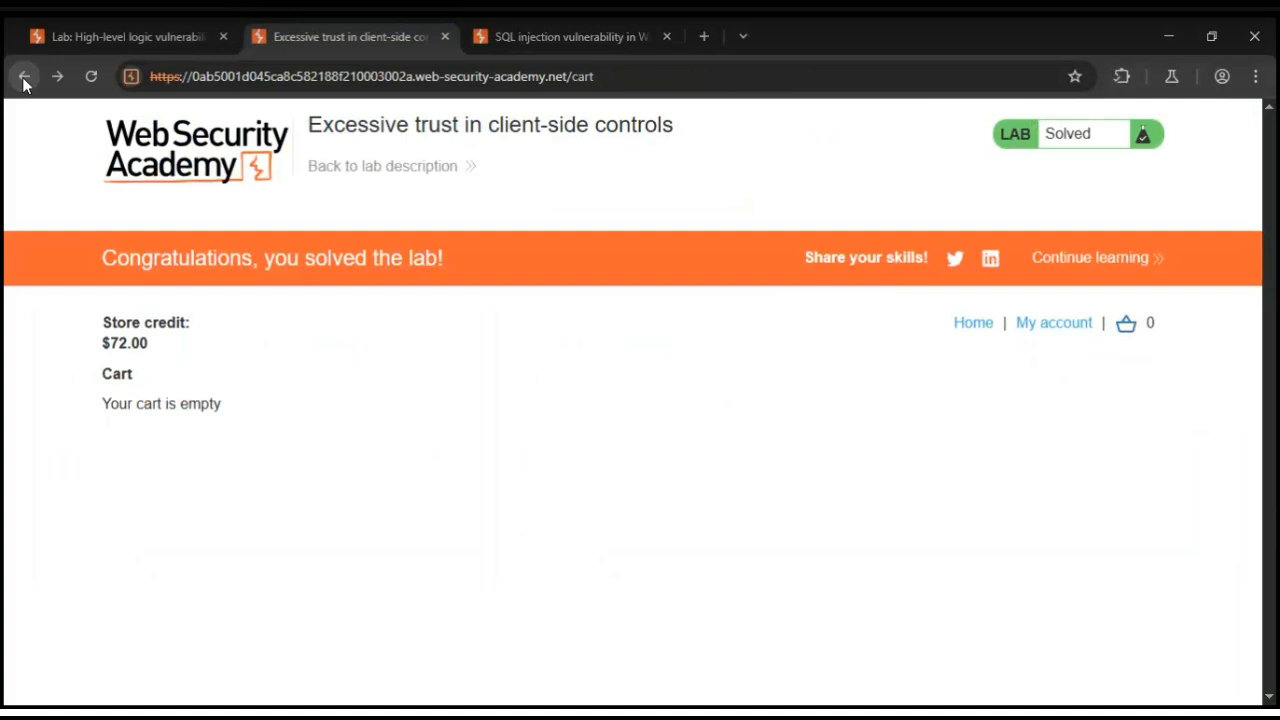
left_click(25, 78)
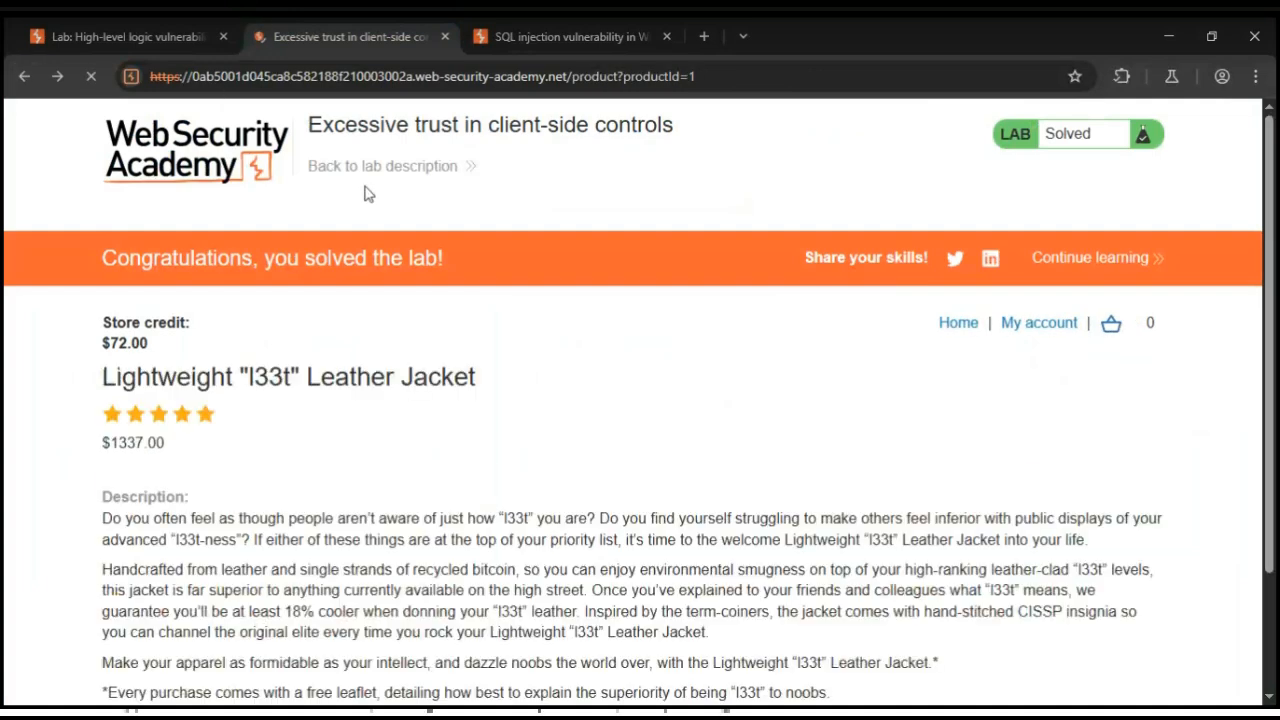
left_click(983, 322)
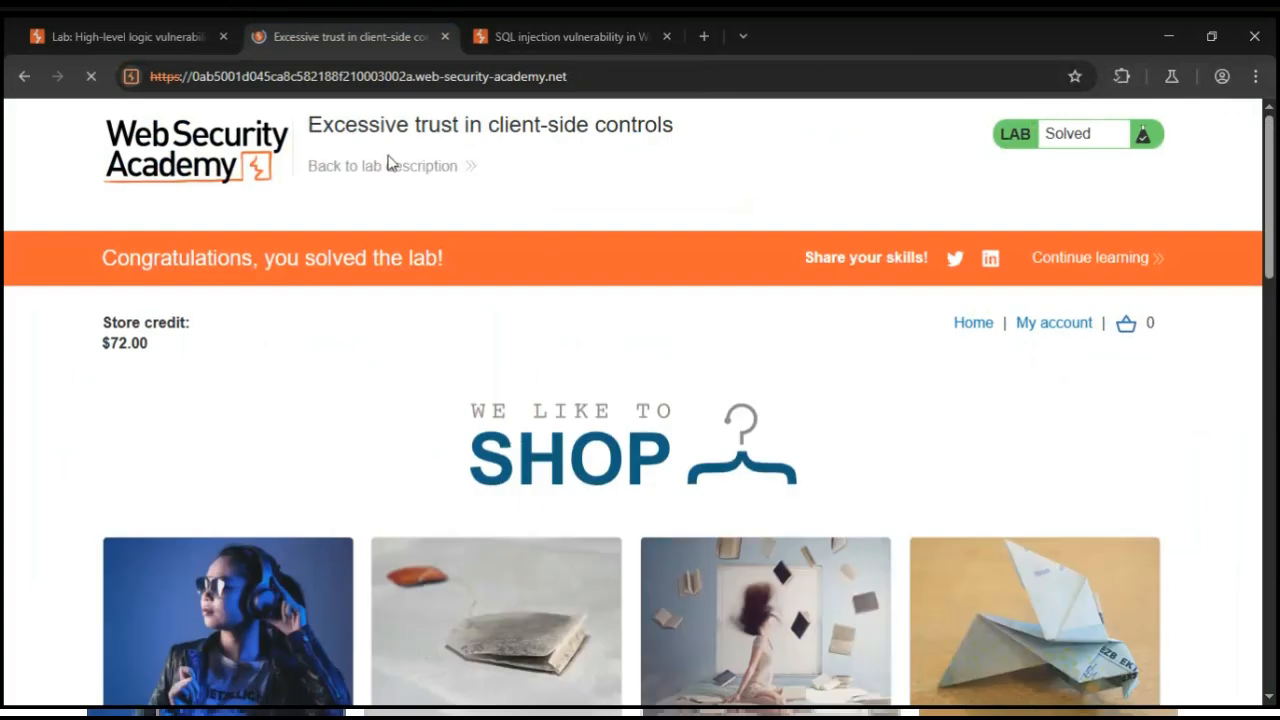
left_click(389, 172)
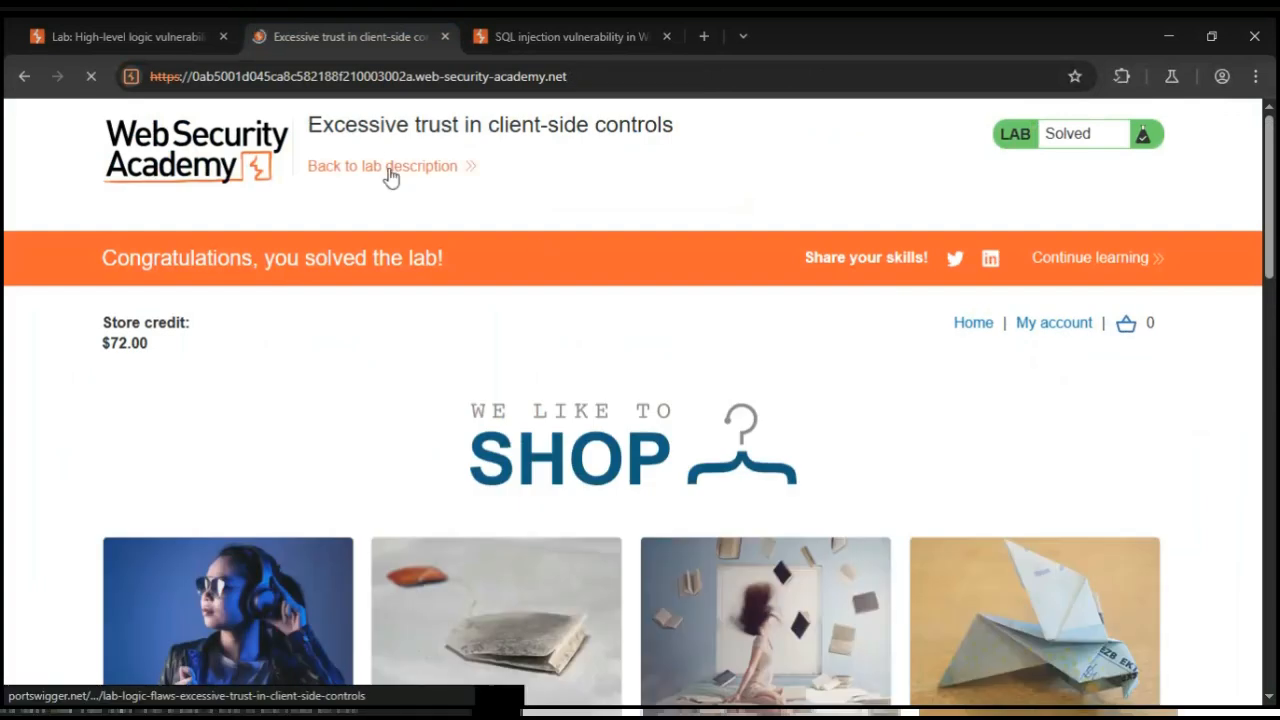
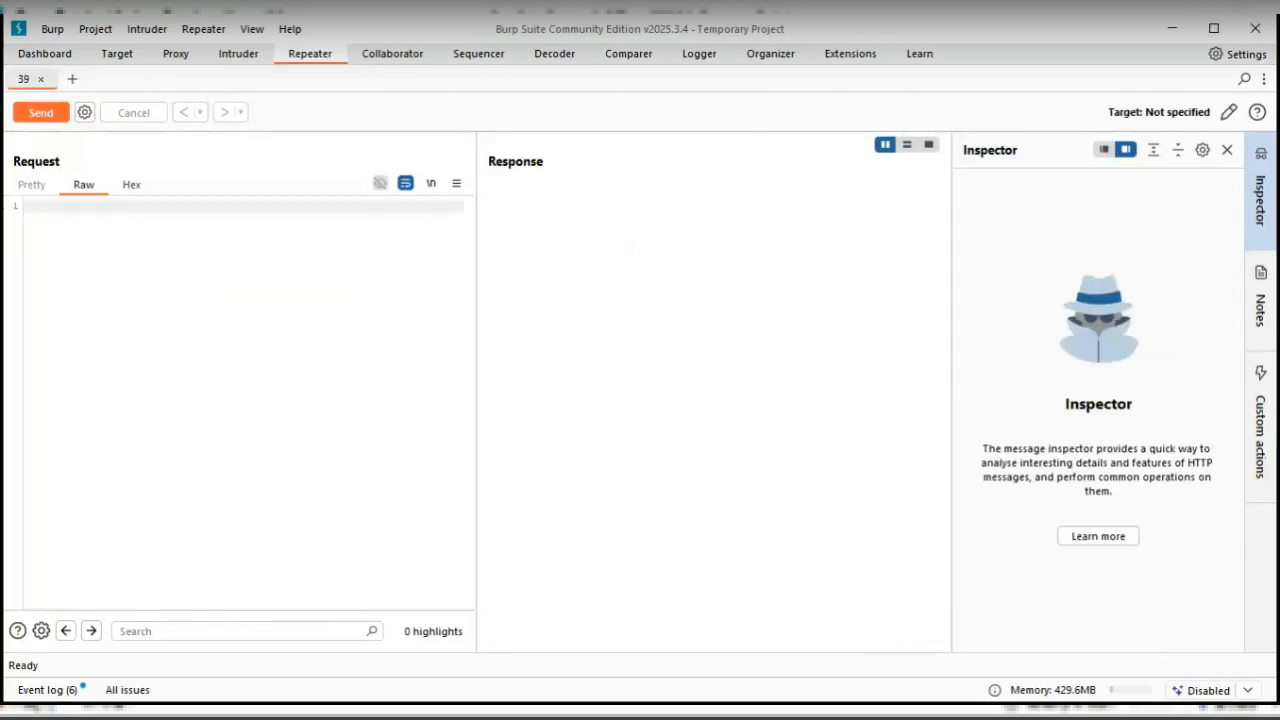
Step: Switch to Burp Suite and clear the proxy's entire HTTP history
left_click(170, 54)
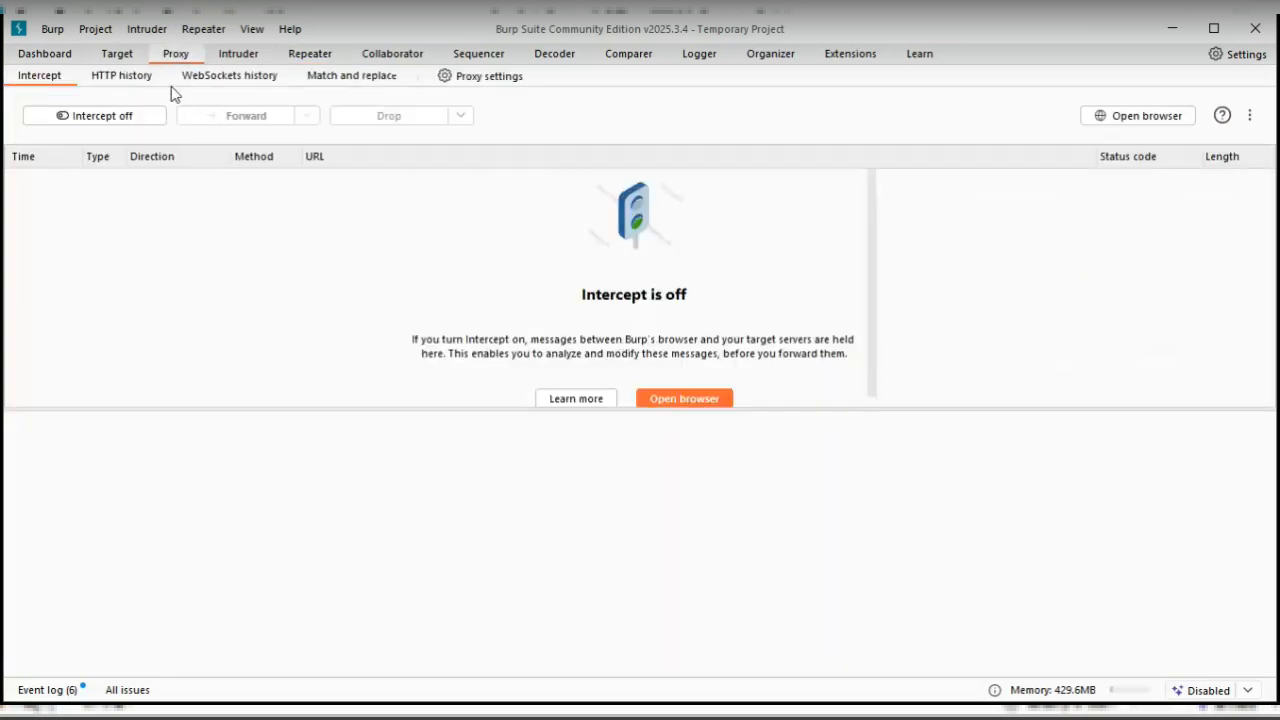
left_click(110, 76)
right_click(337, 258)
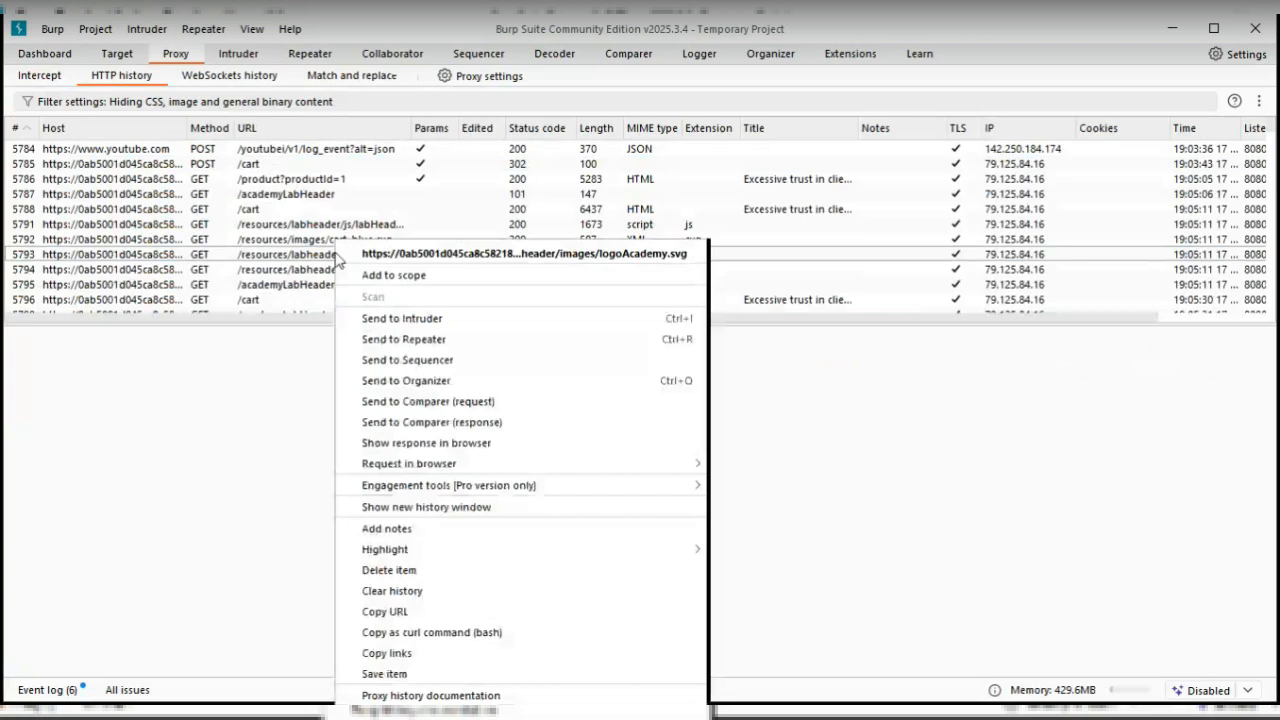
left_click(466, 591)
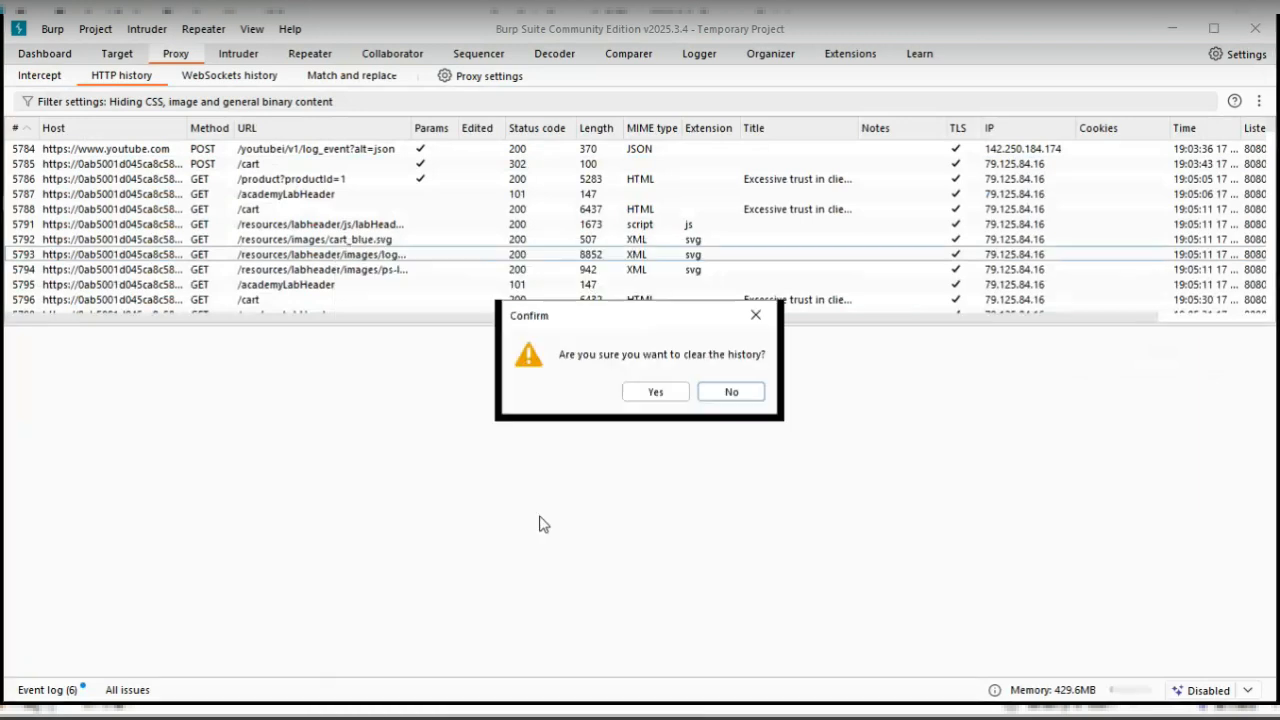
left_click(655, 396)
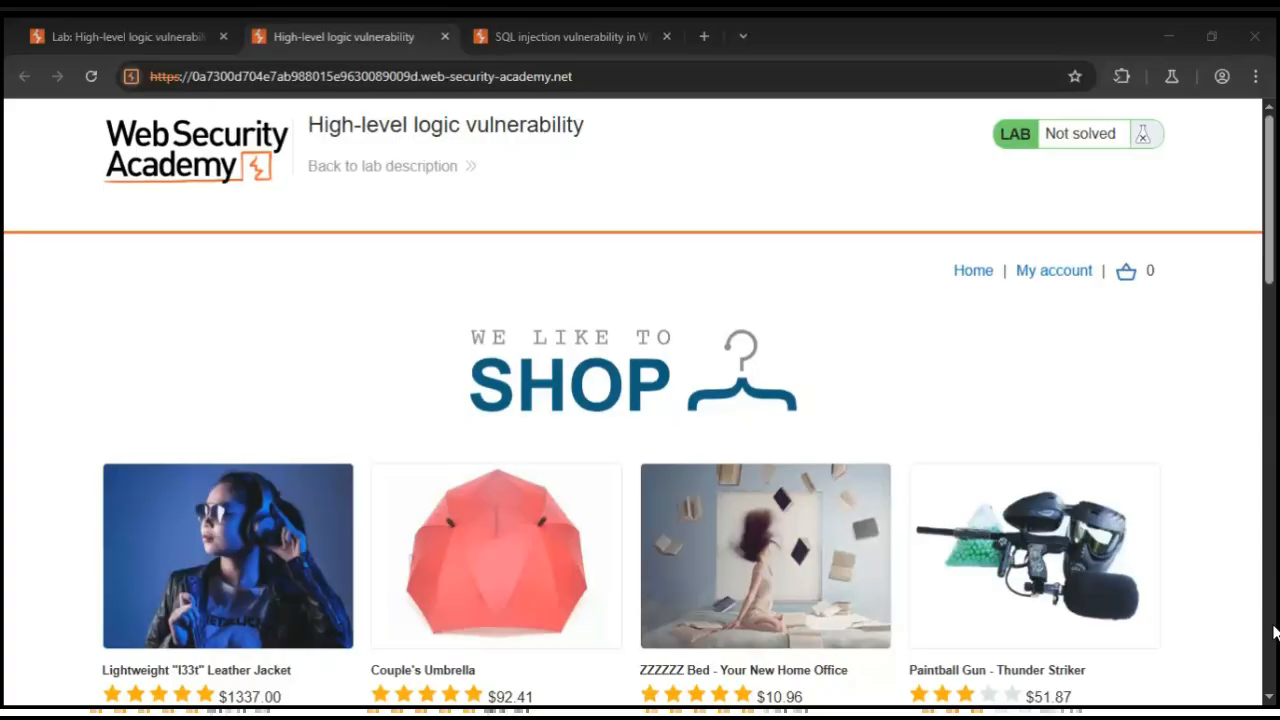
Step: Log in to the High-level logic vulnerability lab in the browser with the provided username and account password
left_click(1187, 327)
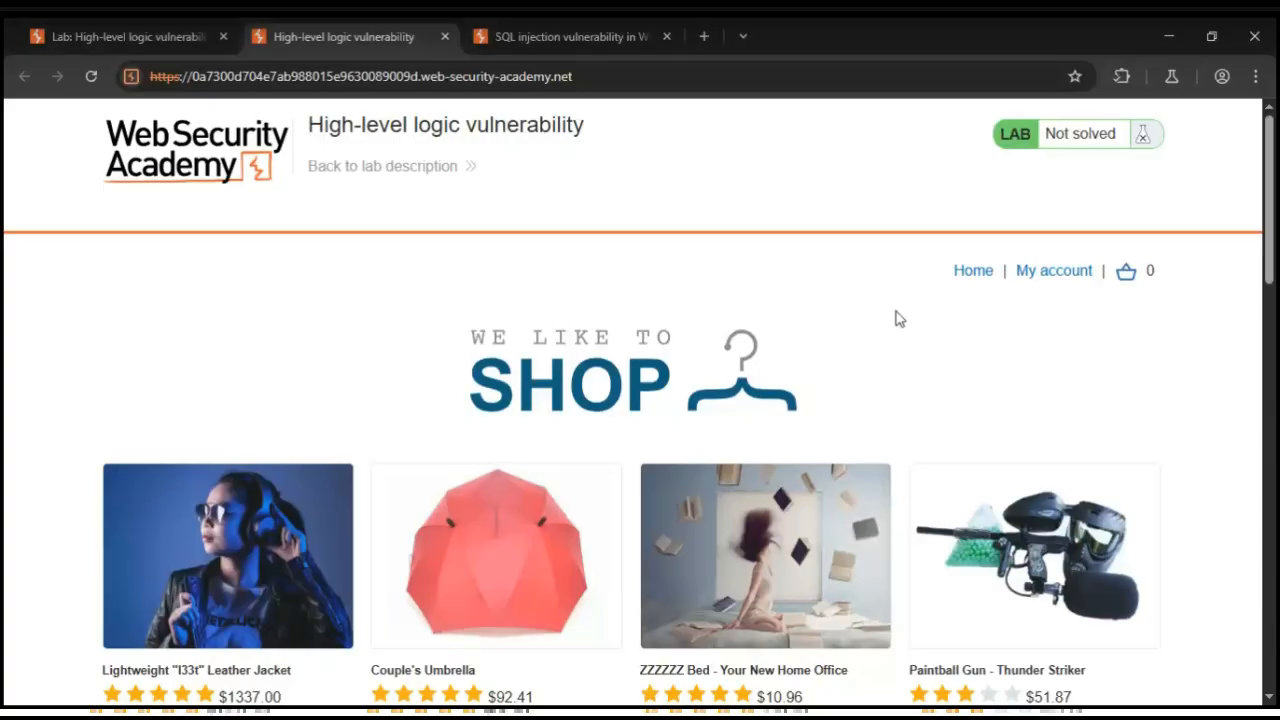
left_click(1064, 272)
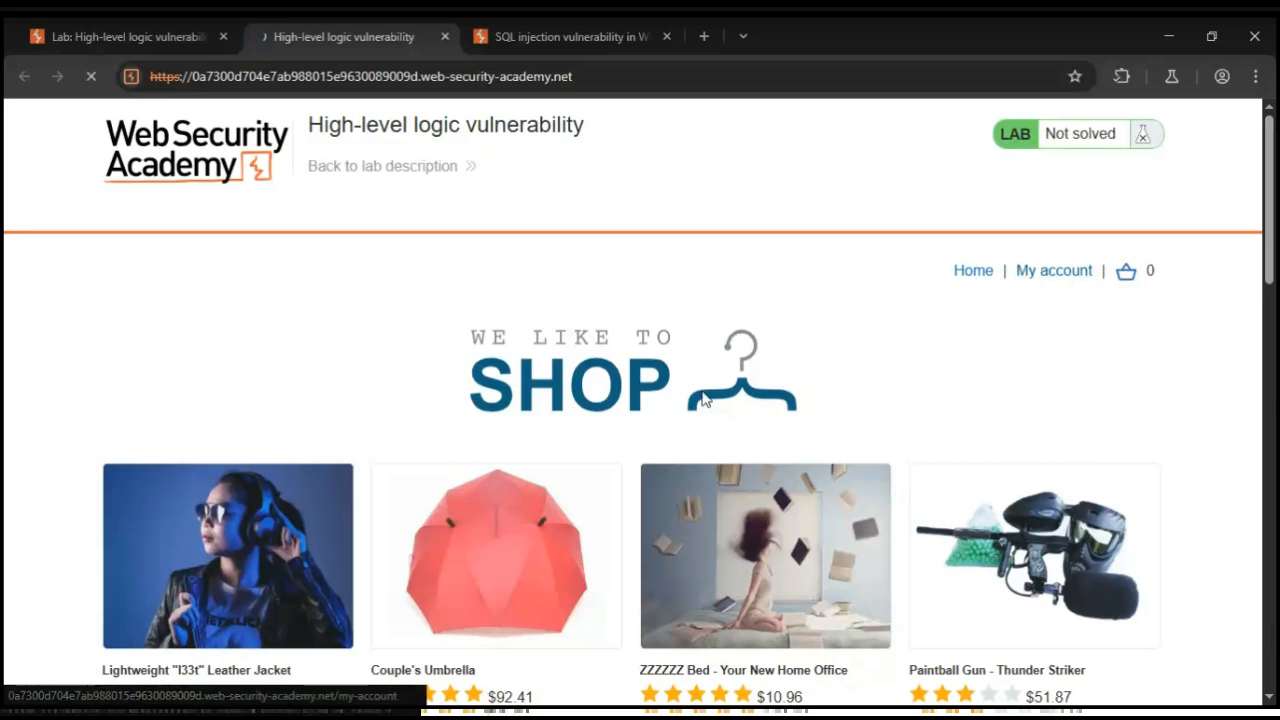
left_click(190, 427)
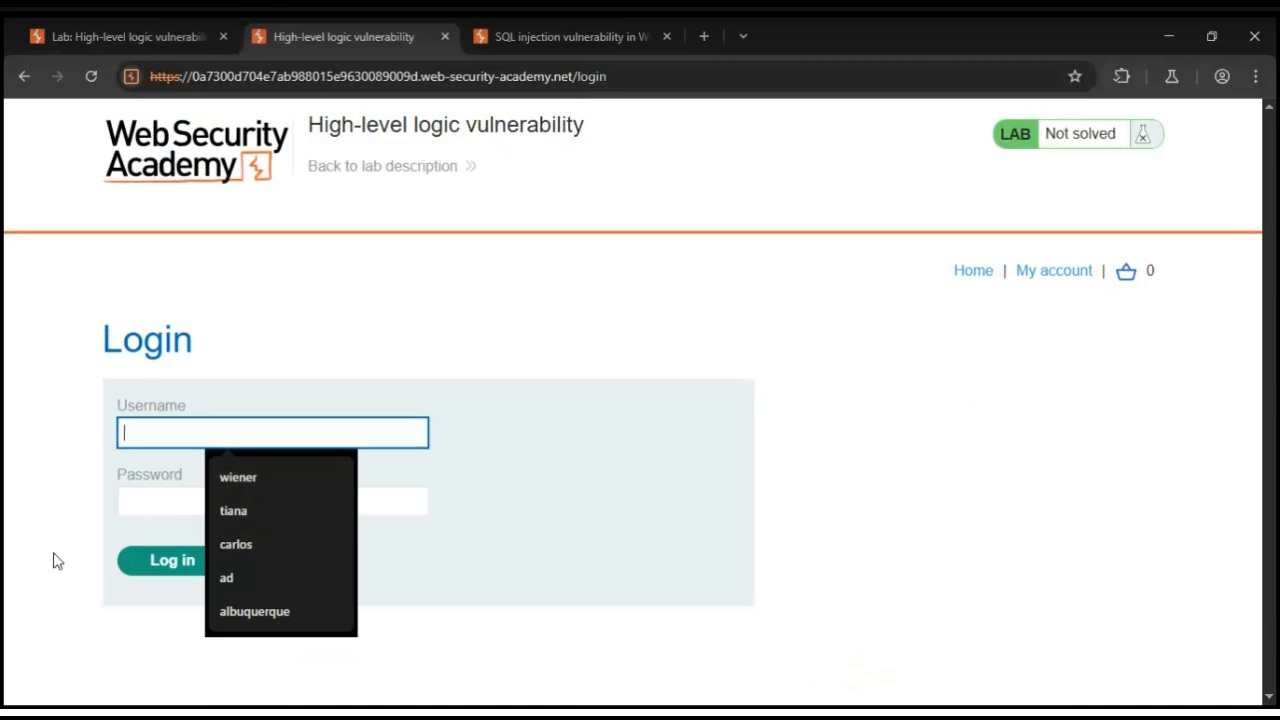
left_click(251, 477)
left_click(188, 499)
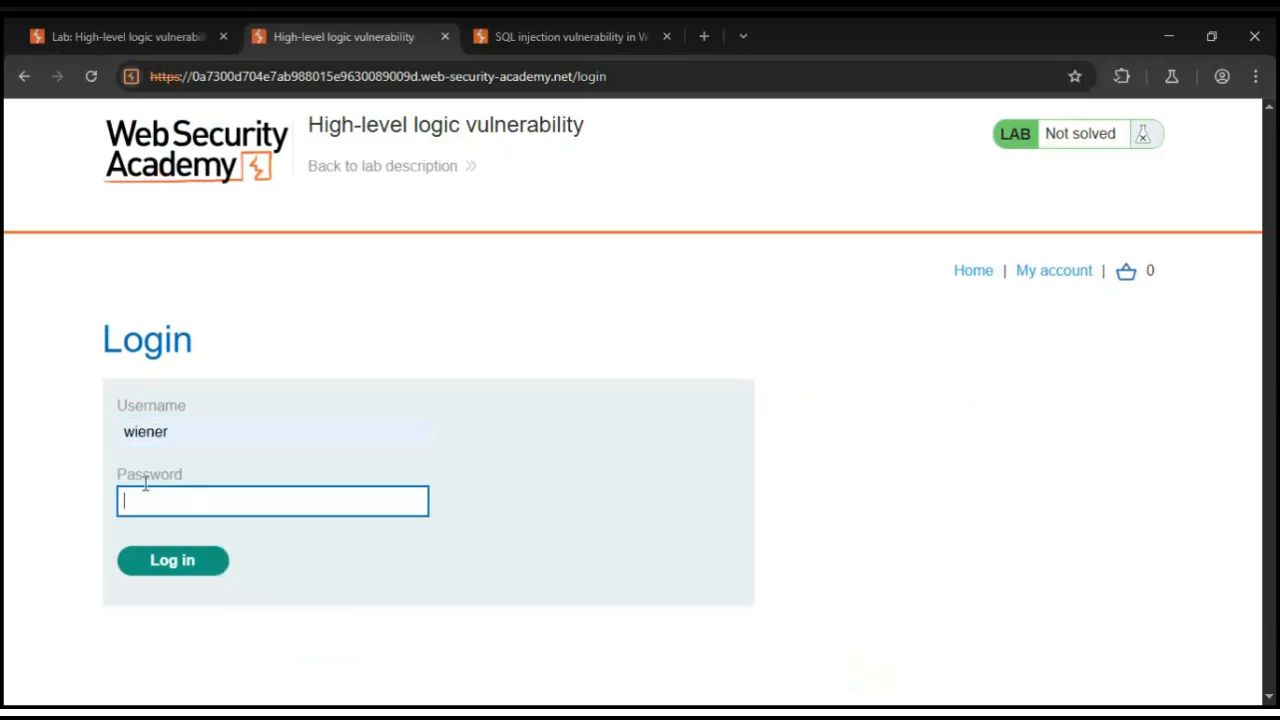
type("peter")
left_click(148, 560)
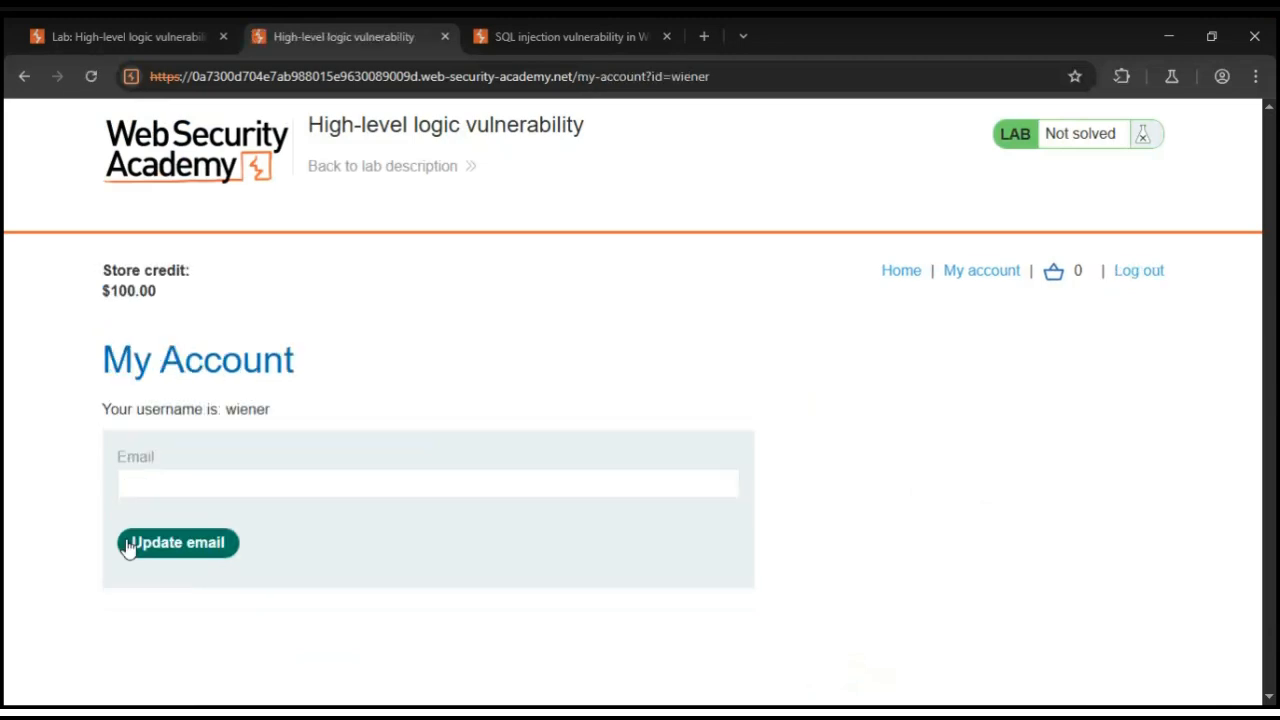
Step: Add one Lightweight "l33t" Leather Jacket to the cart from its product page in the shop
left_click(904, 273)
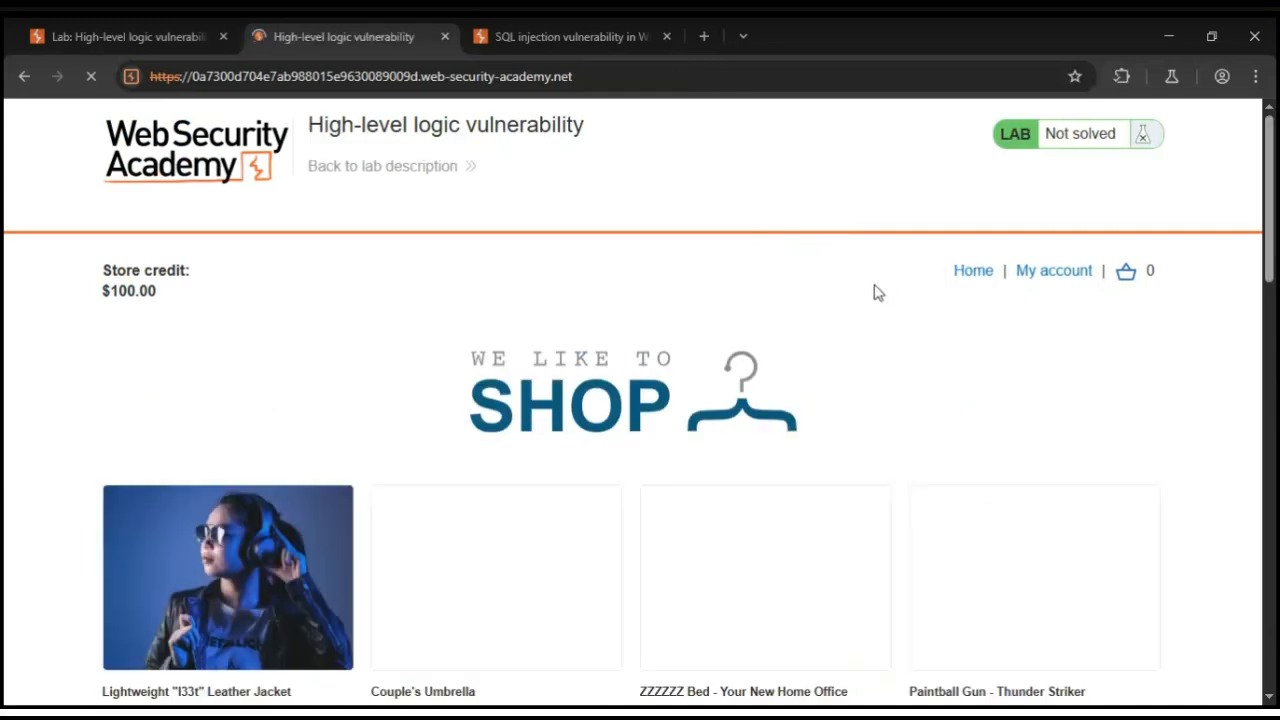
scroll(458, 389, "down", 1)
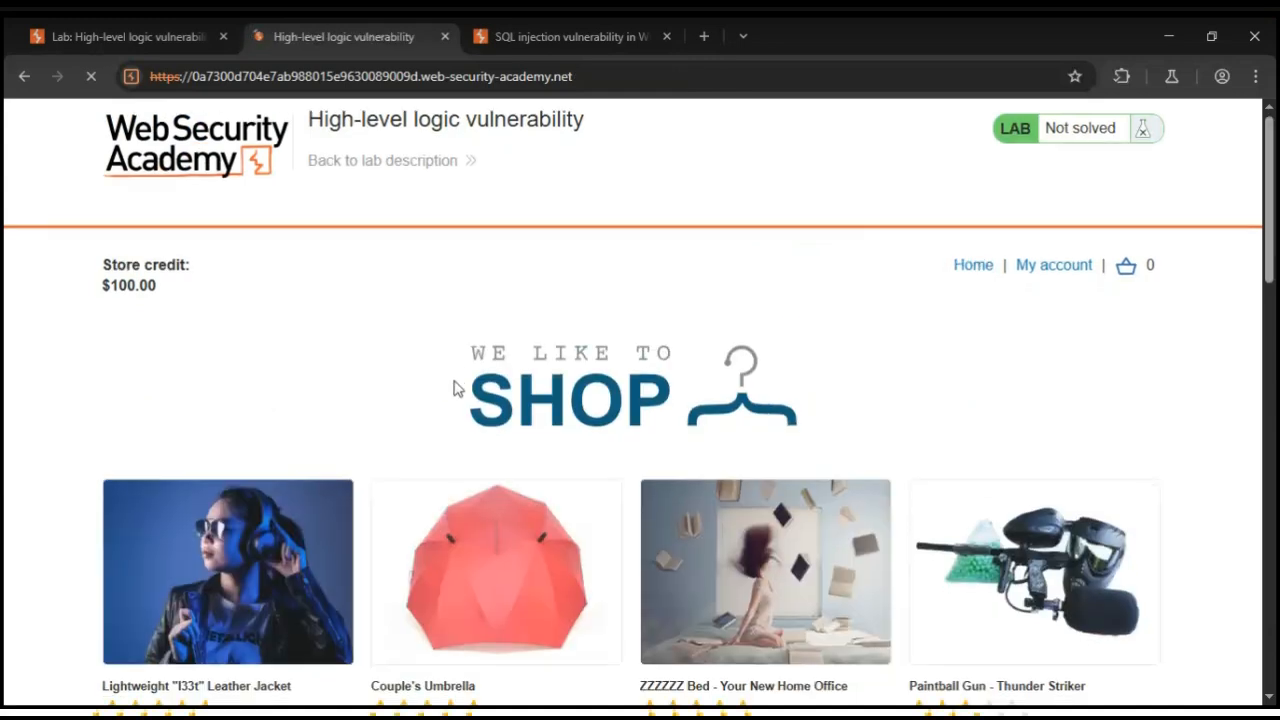
scroll(455, 389, "down", 1)
scroll(455, 389, "down", 2)
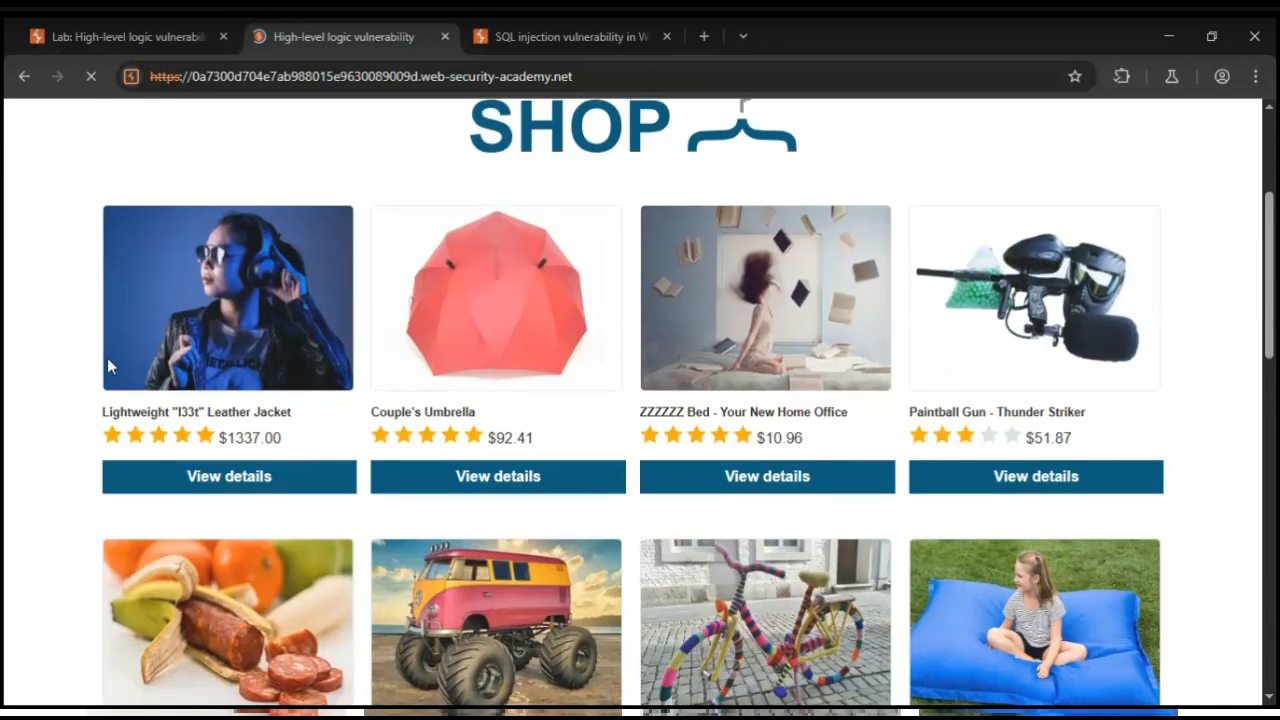
left_click(262, 479)
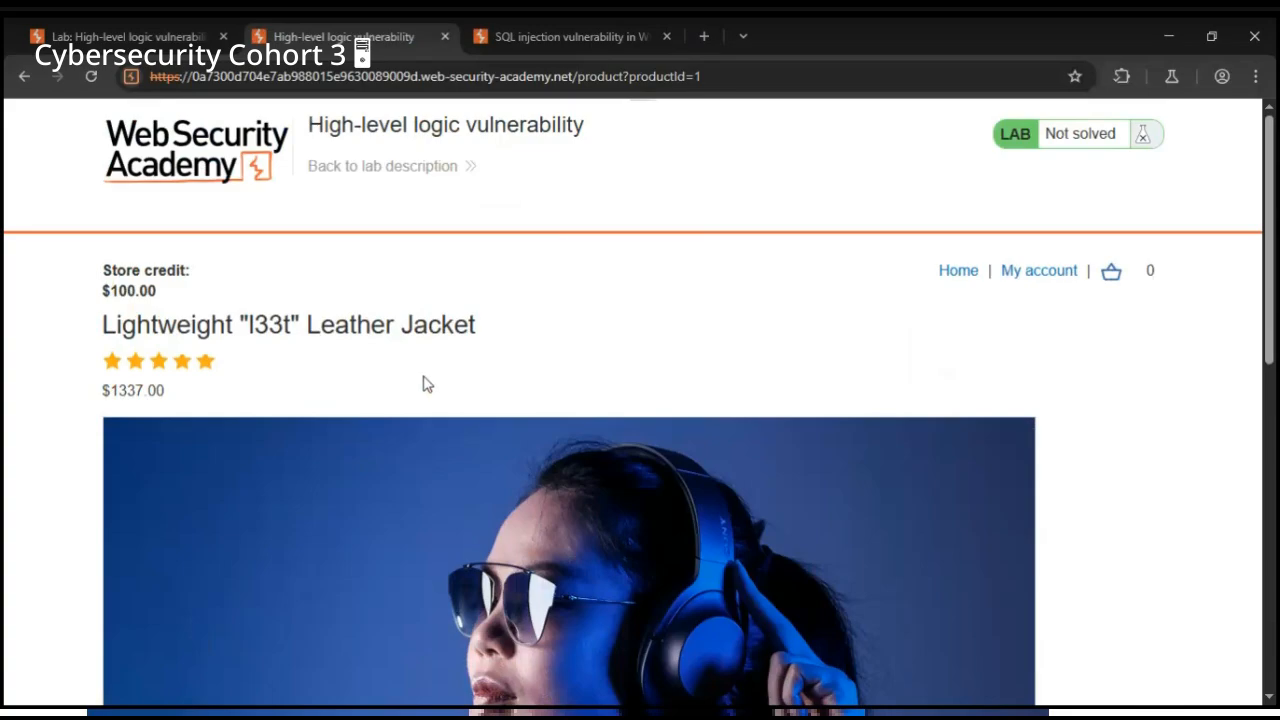
scroll(423, 380, "down", 10)
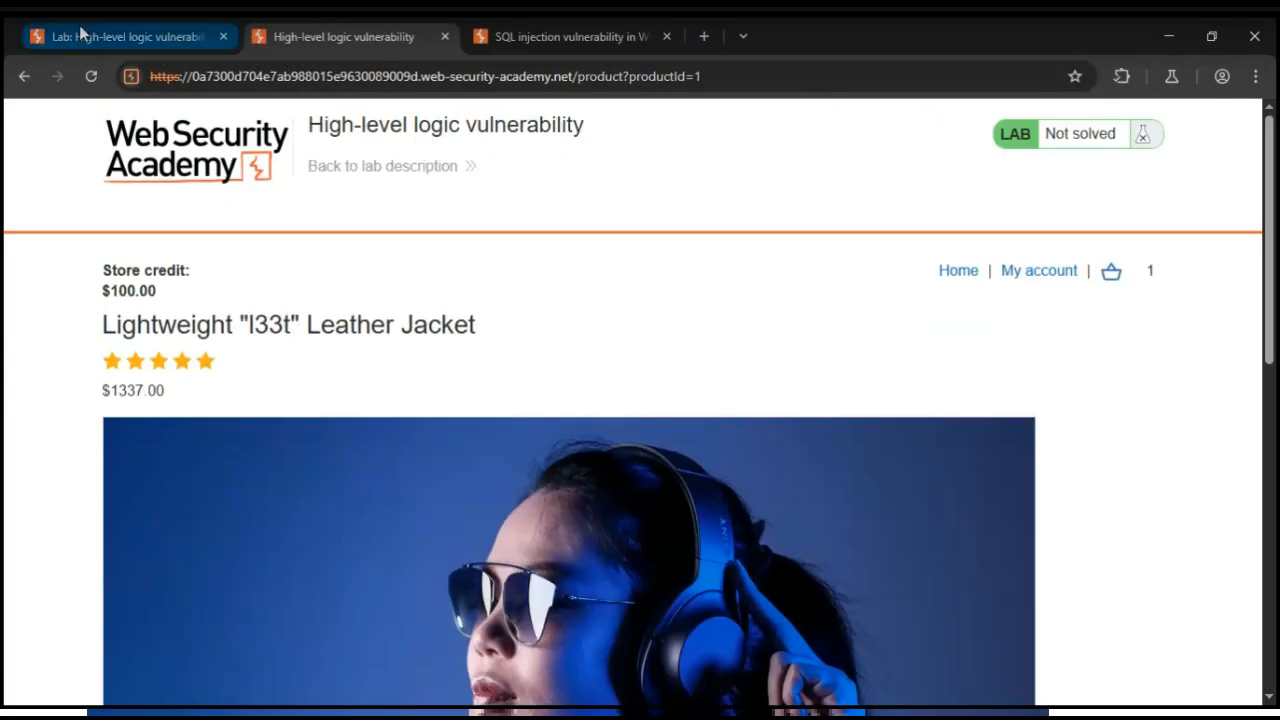
Step: Review the High-level logic vulnerability lab description and the leather jacket's product page
left_click(83, 34)
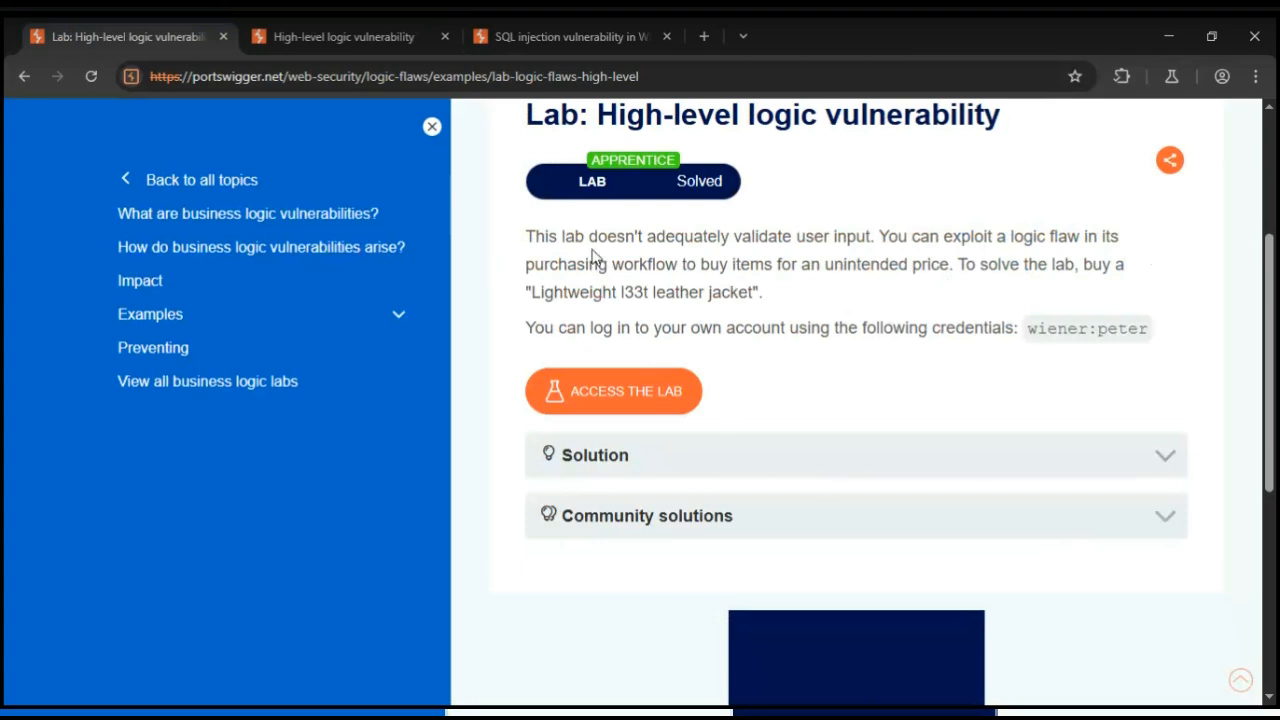
left_click(308, 40)
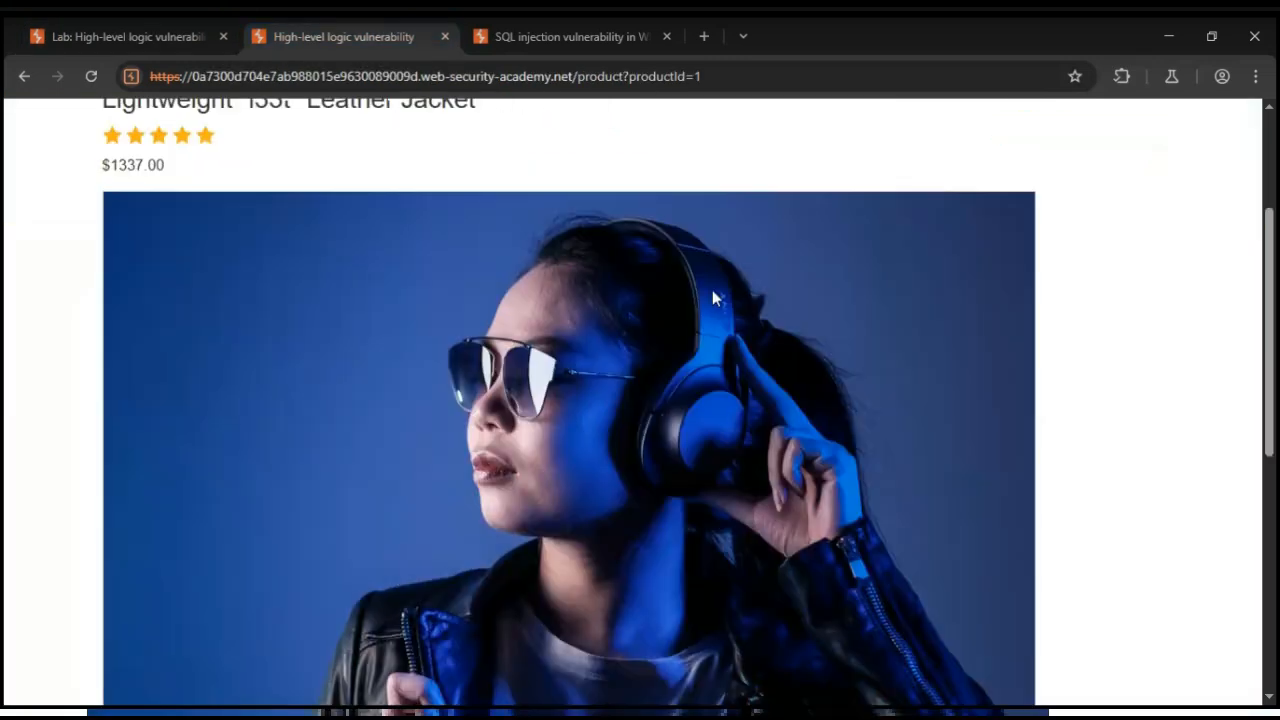
scroll(714, 294, "down", 8)
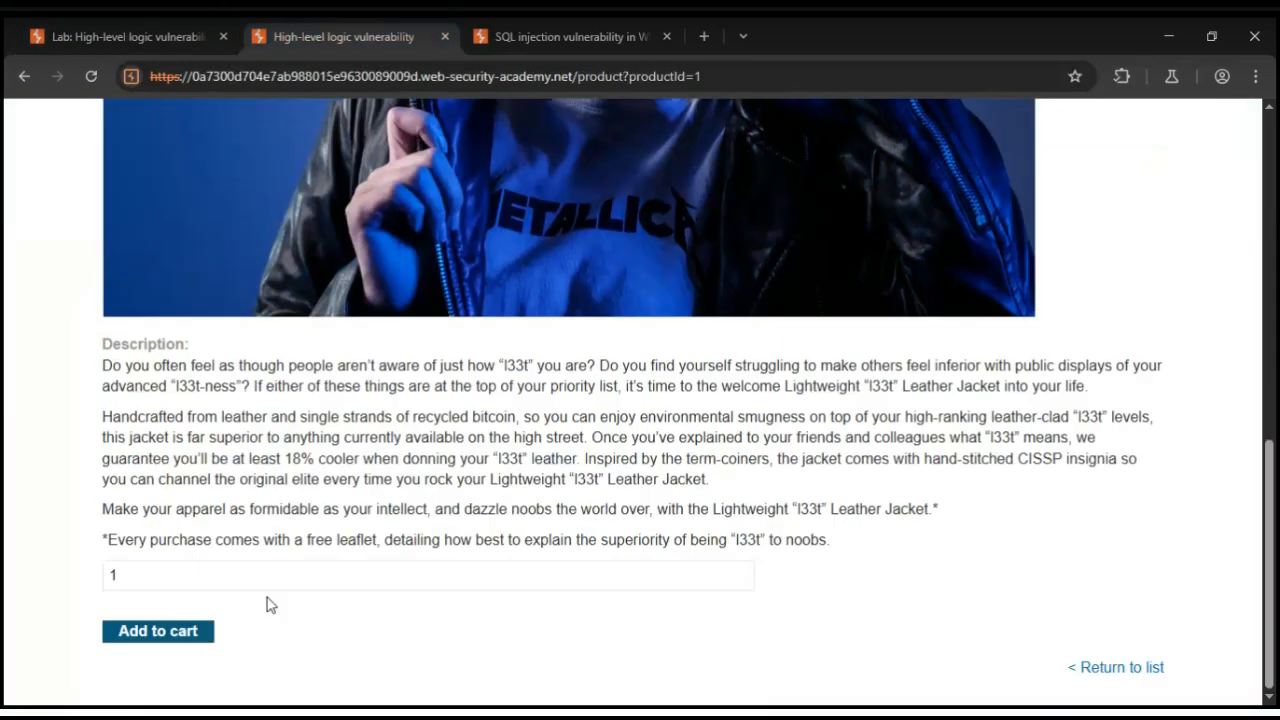
scroll(768, 440, "up", 1)
scroll(768, 440, "up", 7)
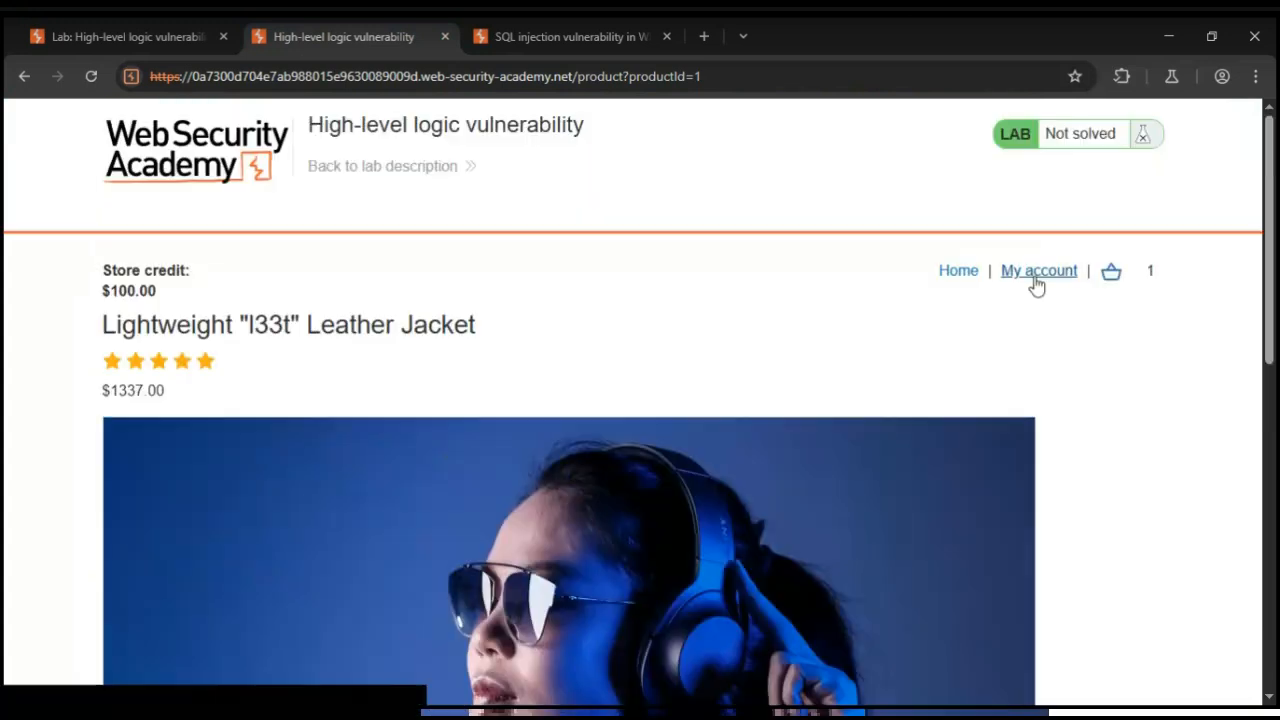
Step: Browse the shop's product list and open the details of the Robot Home Security Buddy
left_click(962, 275)
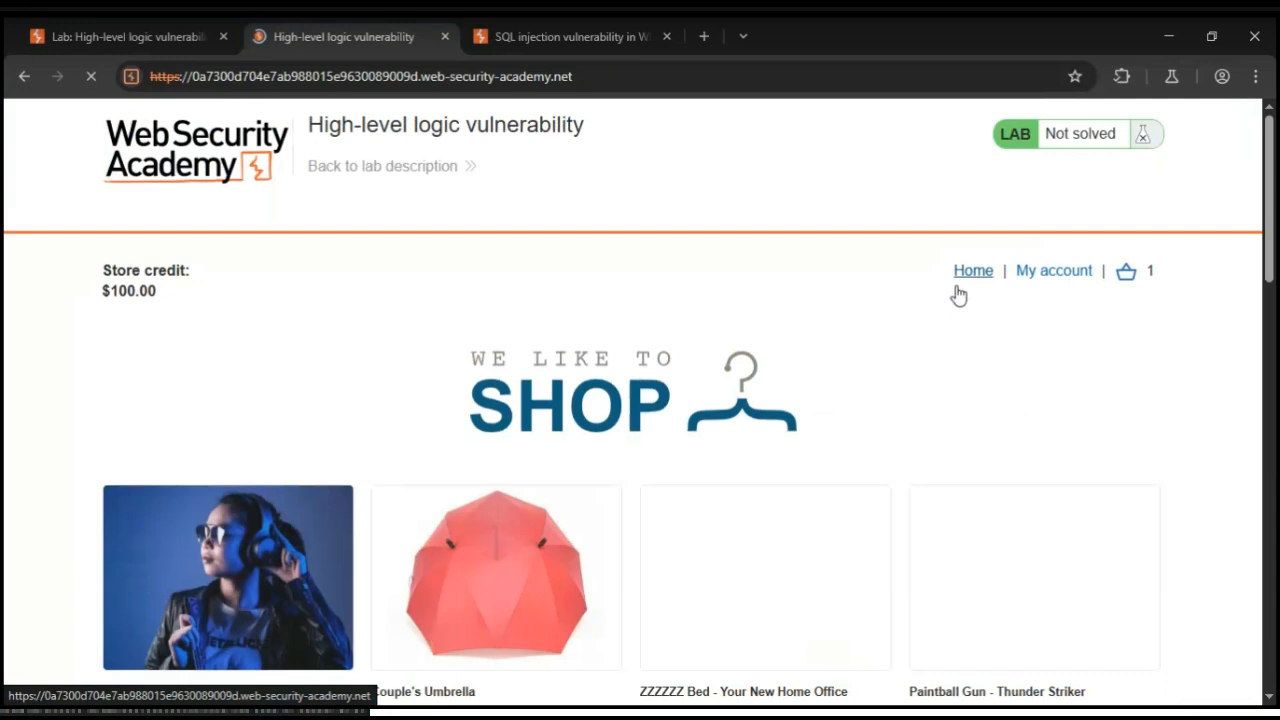
scroll(958, 295, "down", 2)
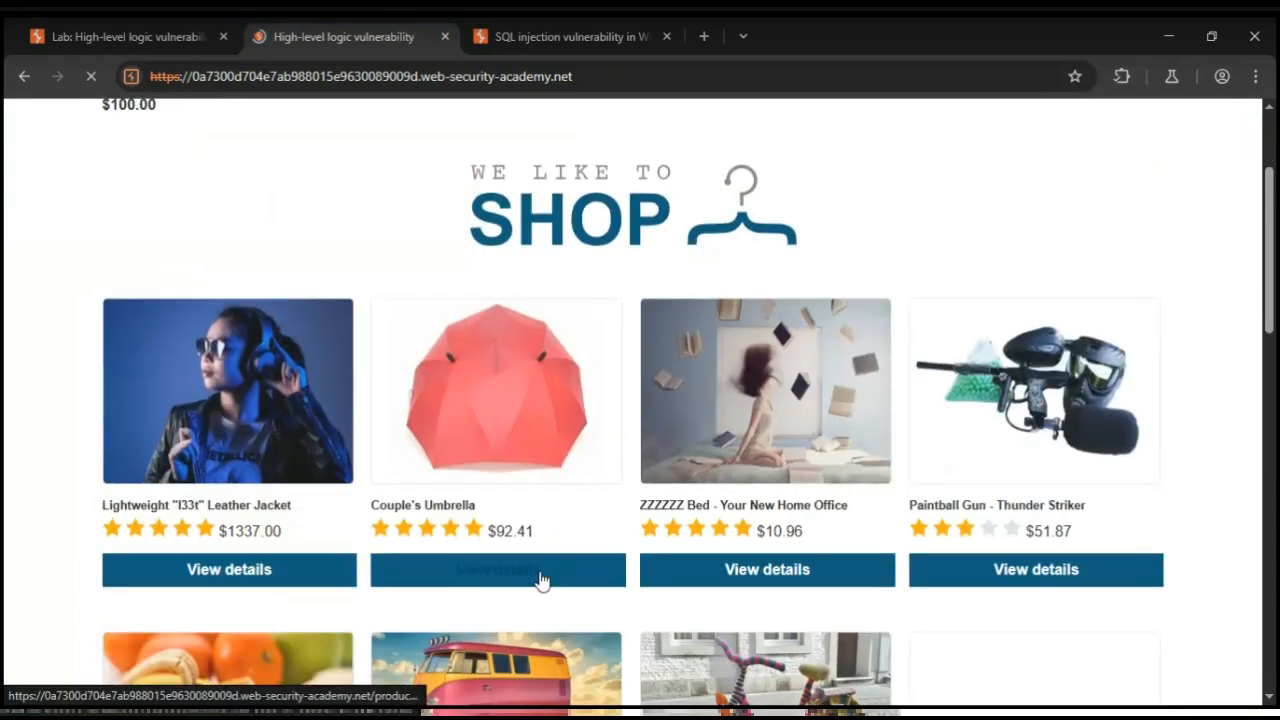
scroll(652, 500, "down", 1)
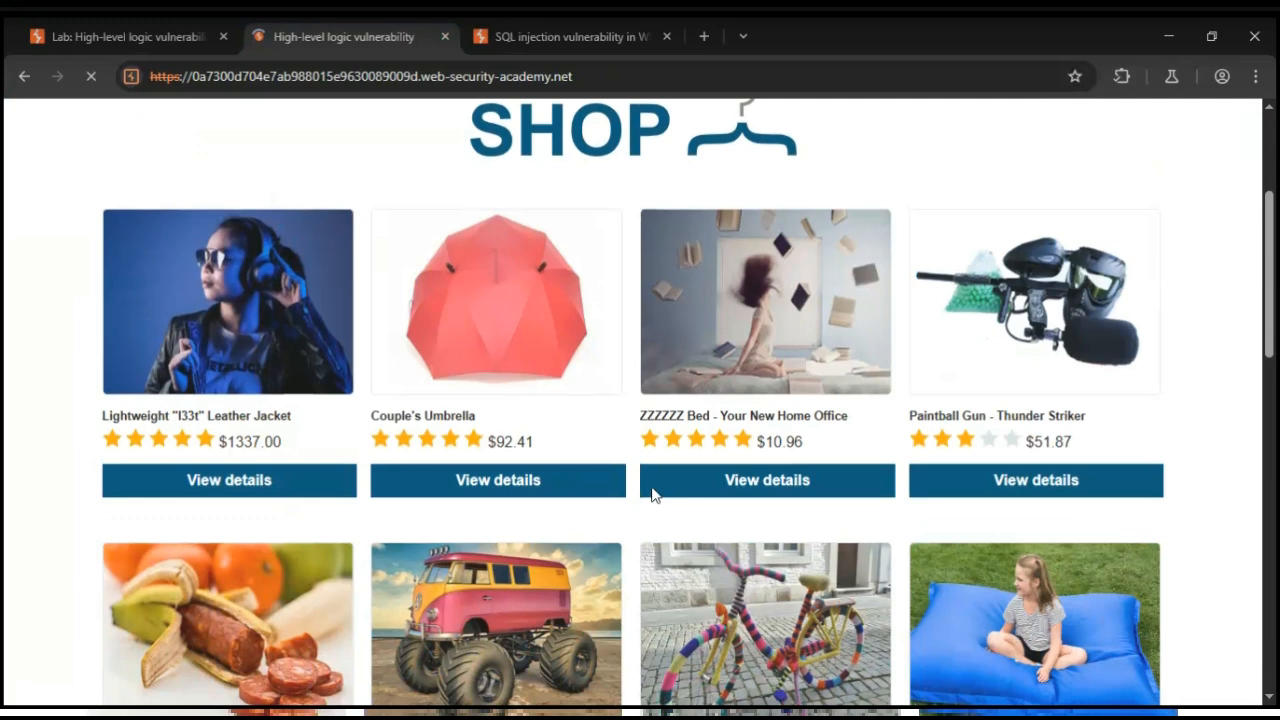
scroll(600, 505, "down", 4)
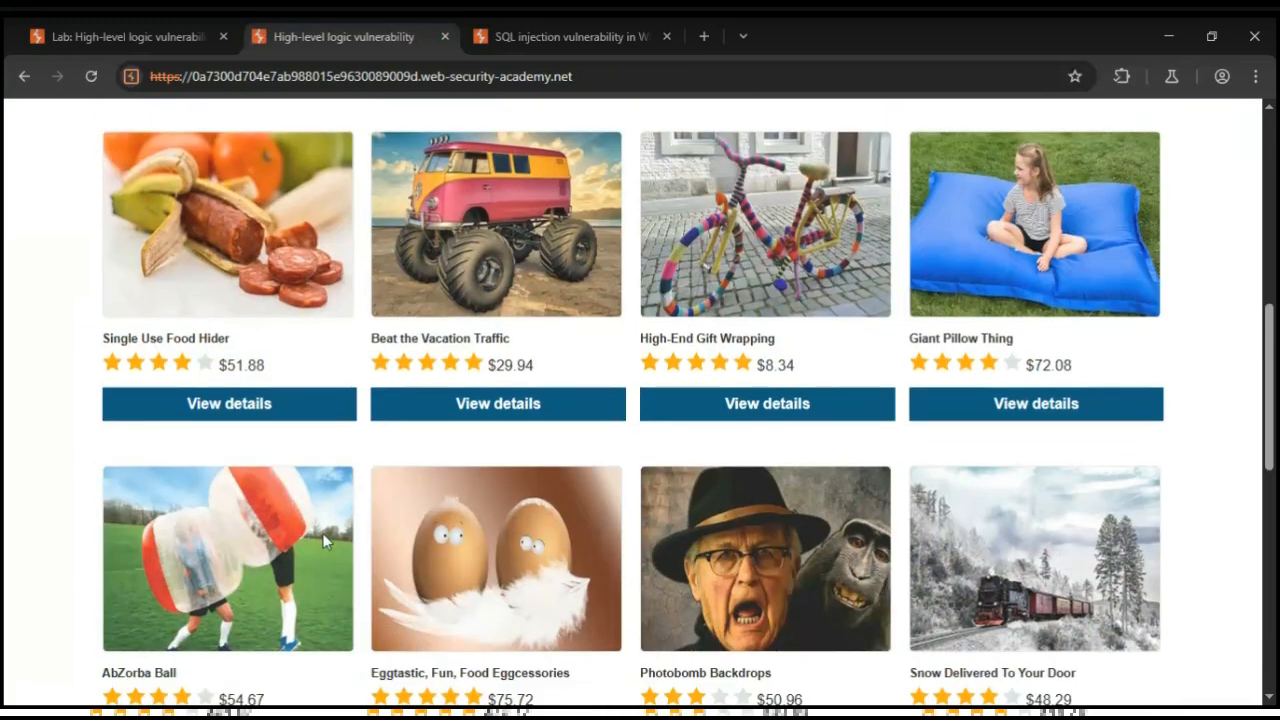
scroll(322, 533, "down", 2)
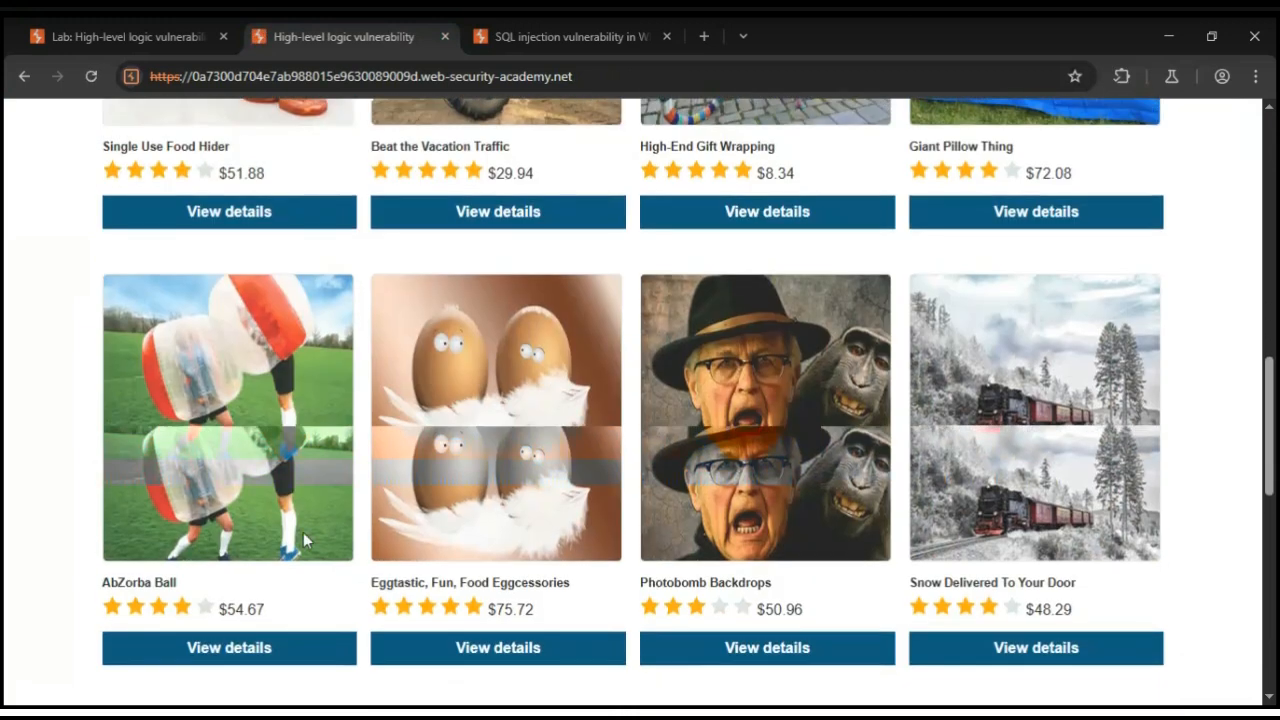
scroll(303, 532, "down", 5)
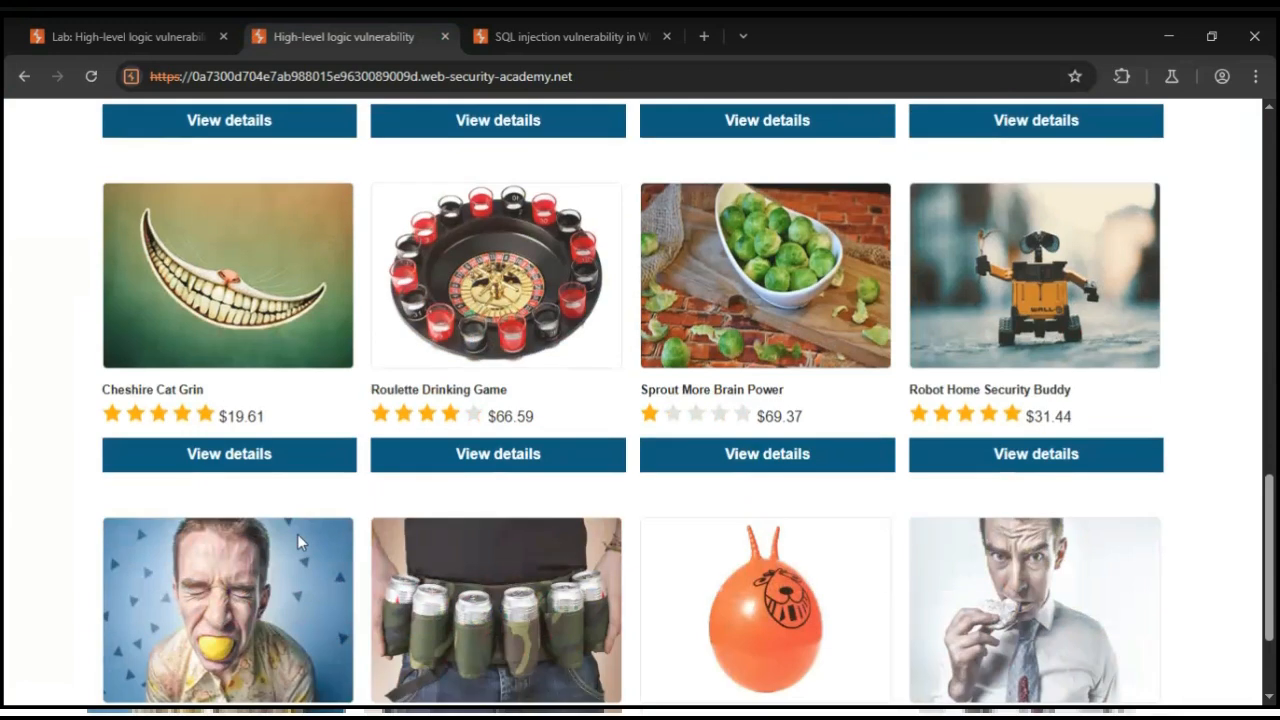
scroll(290, 534, "down", 2)
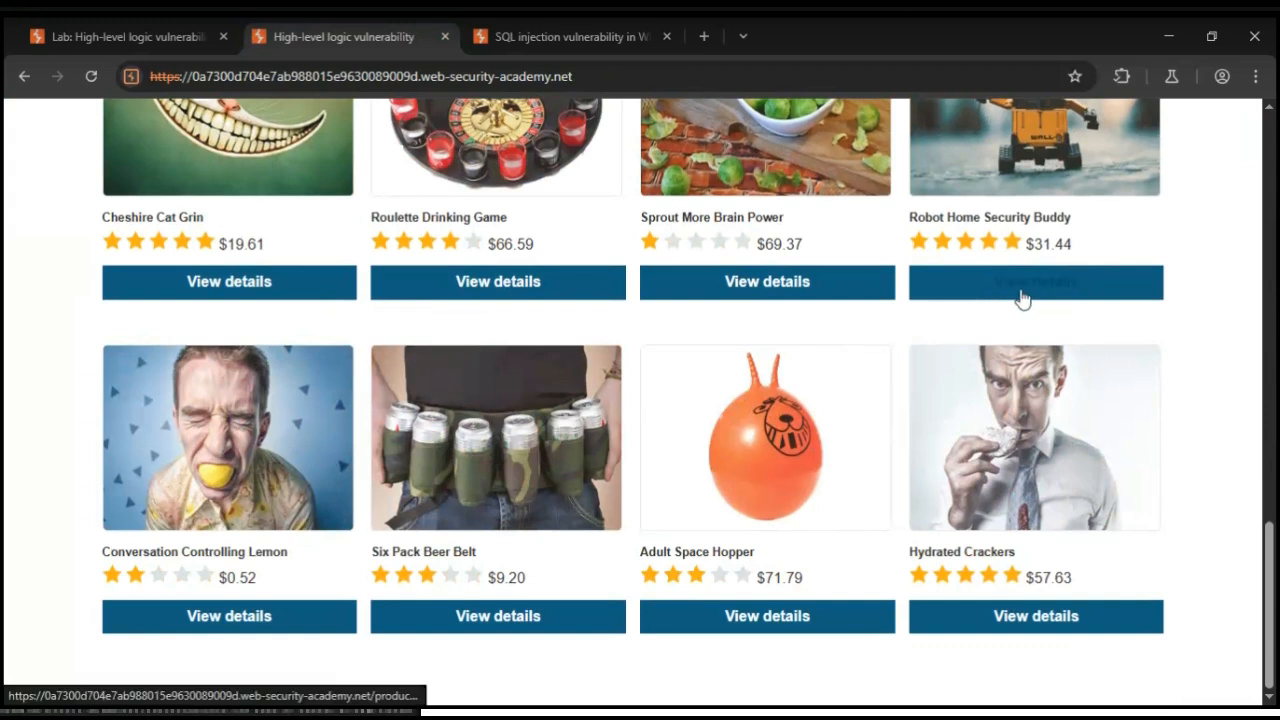
left_click(1070, 295)
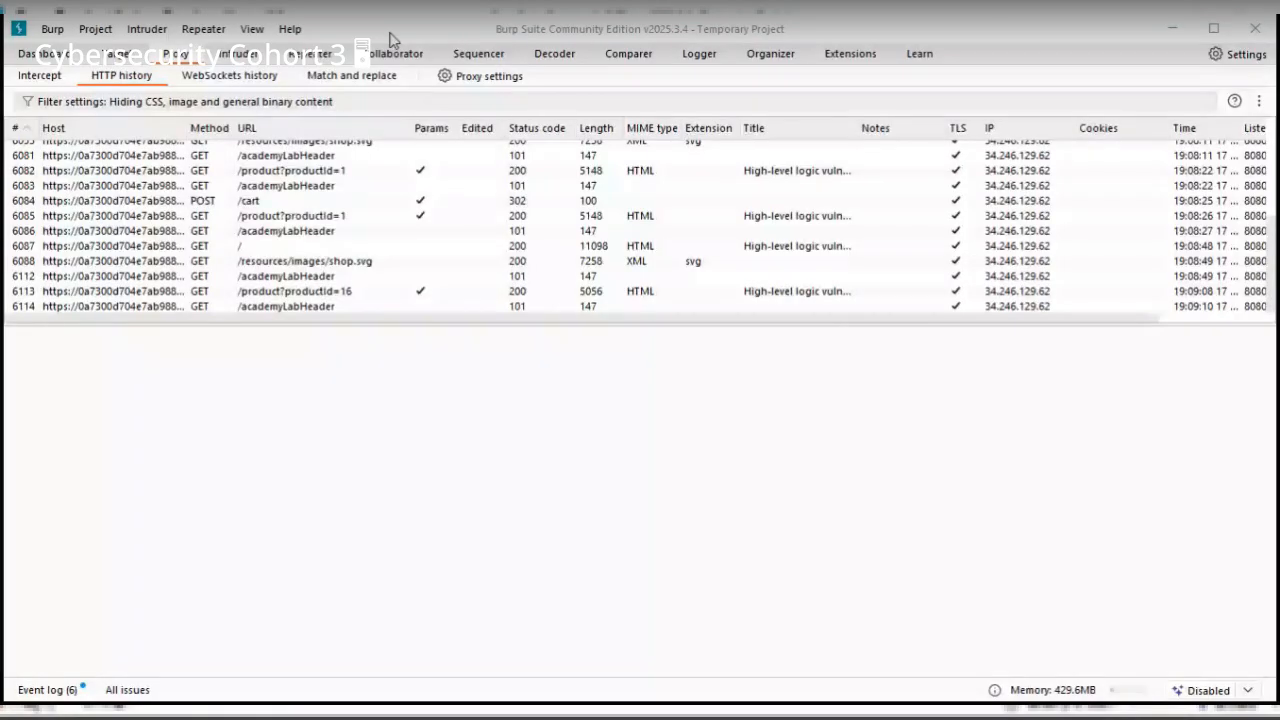
Step: Clear all recorded requests from Burp's proxy HTTP history
left_click(173, 246)
right_click(174, 250)
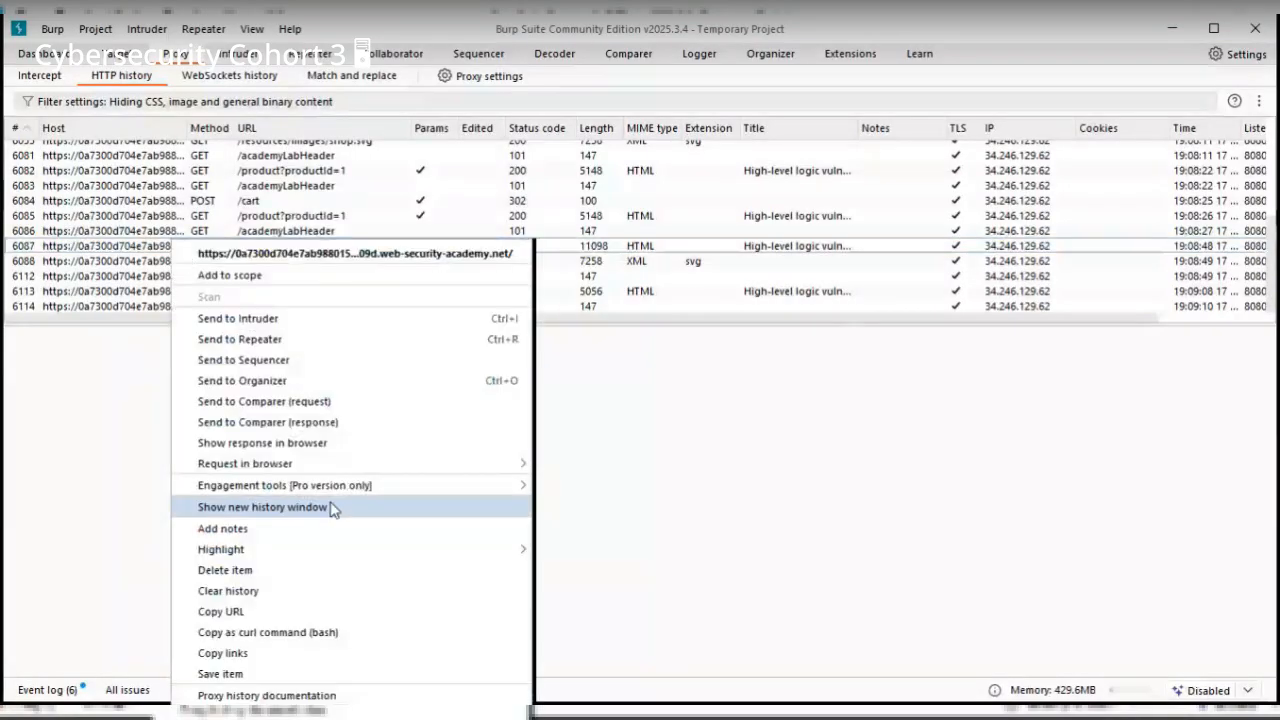
left_click(296, 591)
left_click(655, 393)
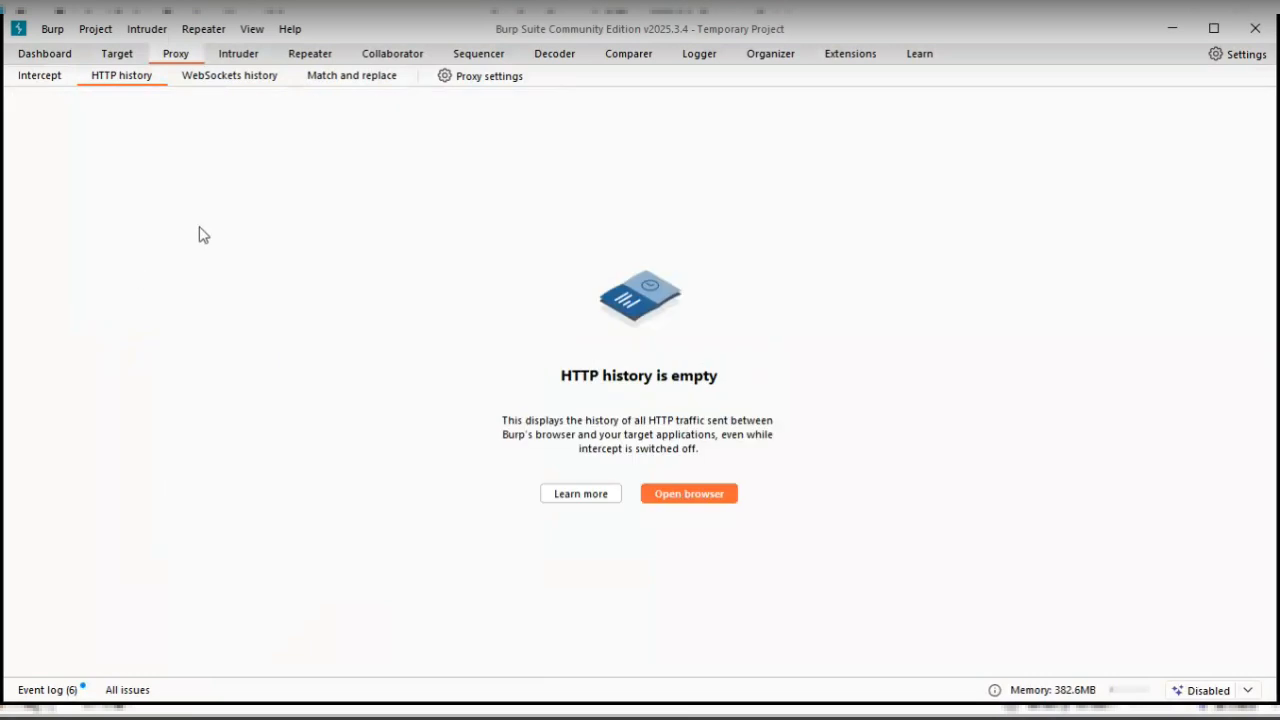
Step: Turn on request interception and add one Robot Home Security Buddy to the cart in the browser to capture the request
left_click(56, 84)
left_click(90, 118)
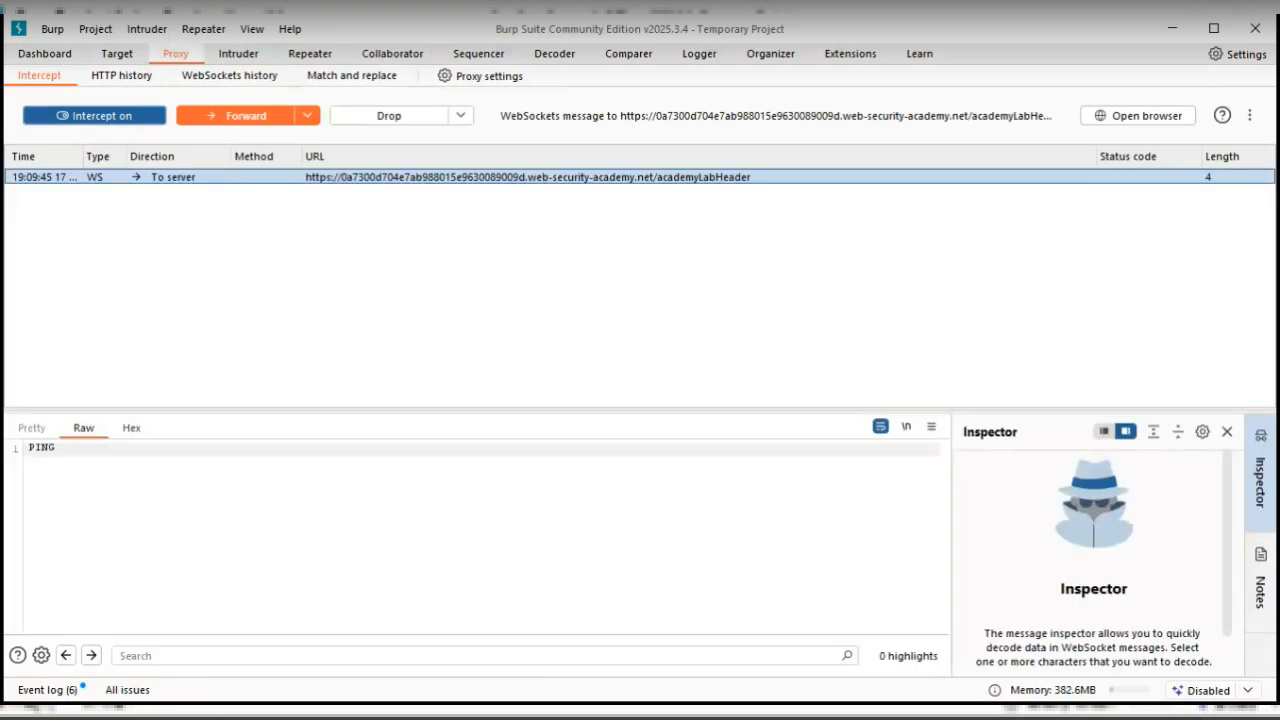
key("alt+Tab")
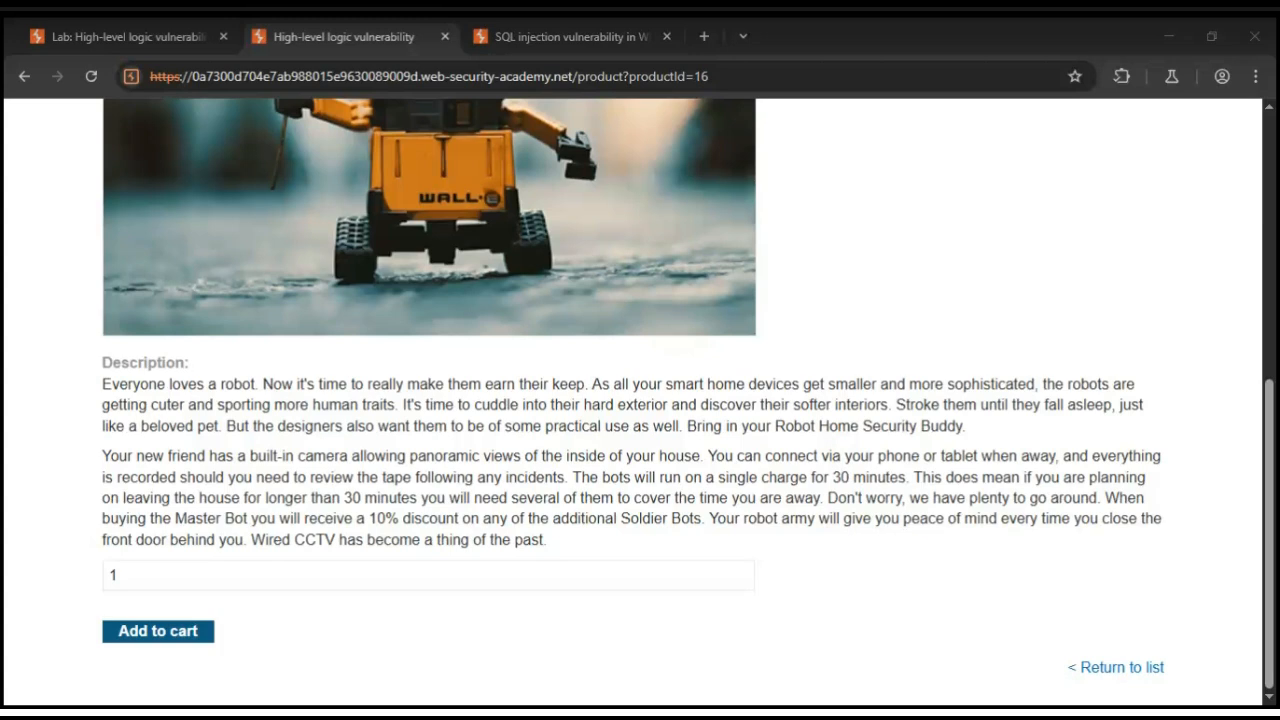
left_click(155, 638)
key("alt+Tab")
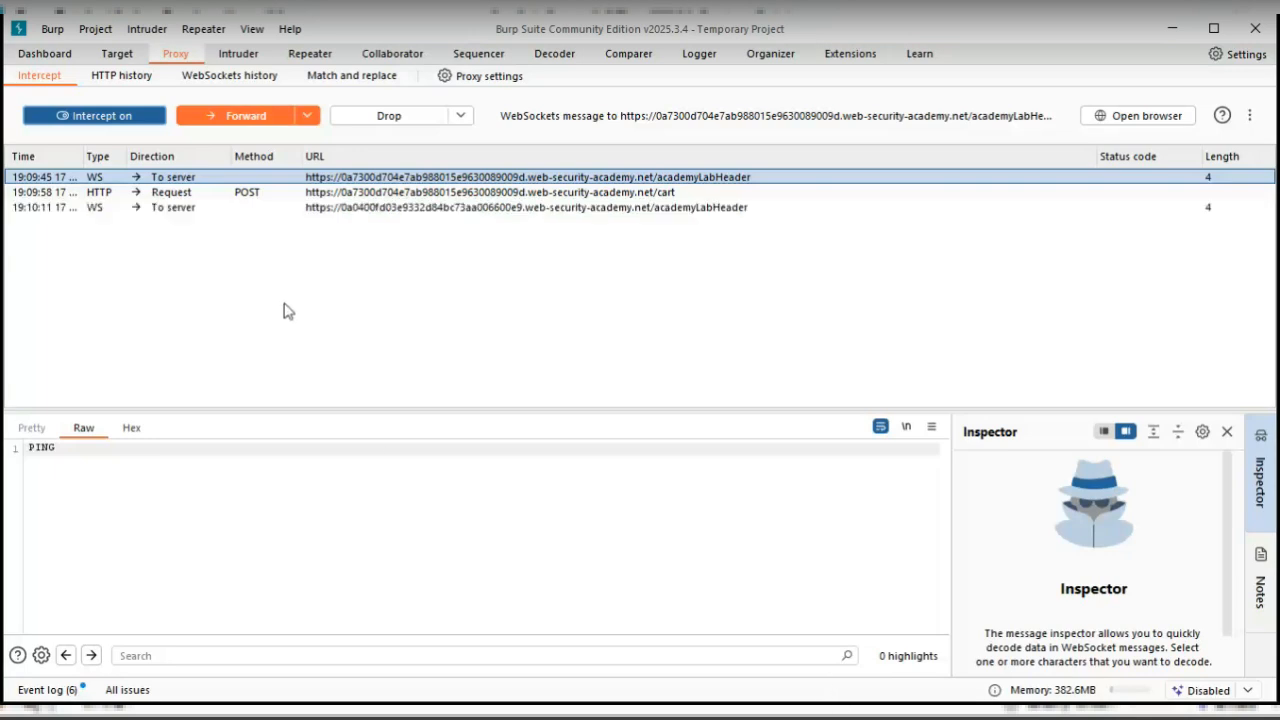
Step: Send the captured POST /cart request to Repeater and issue it with quantity=-10 for productId=16
left_click(110, 80)
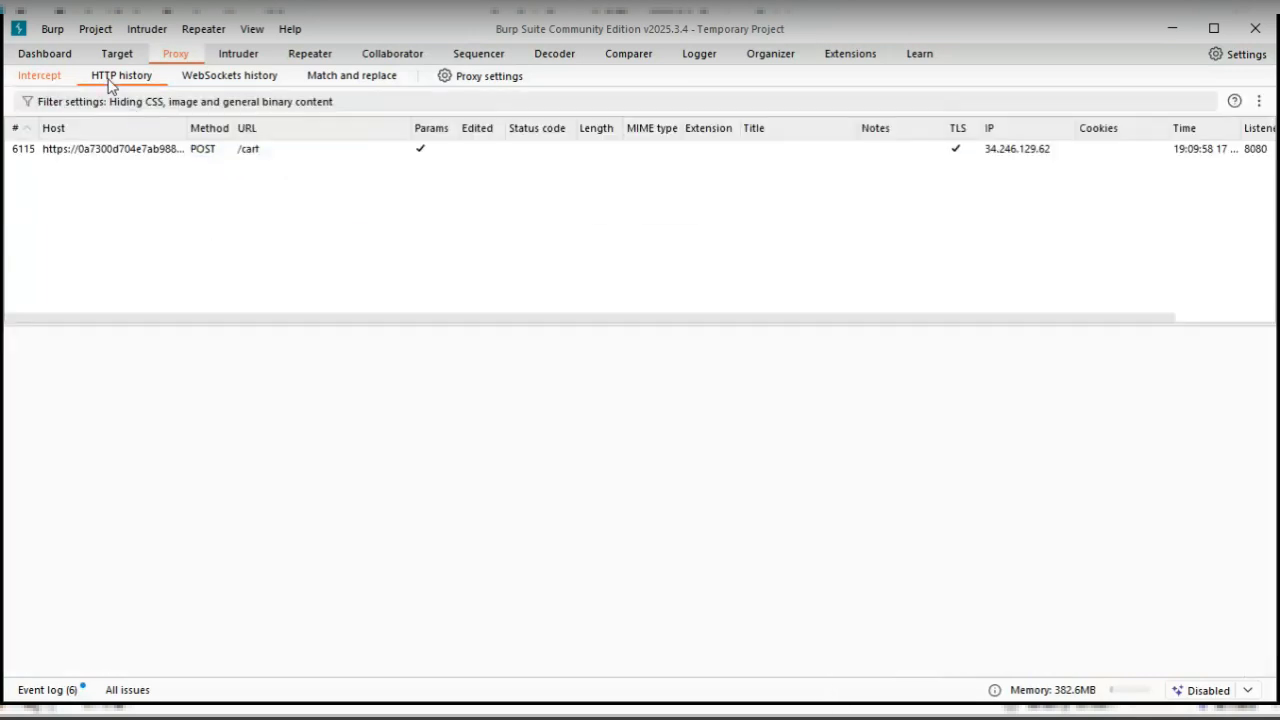
left_click(245, 158)
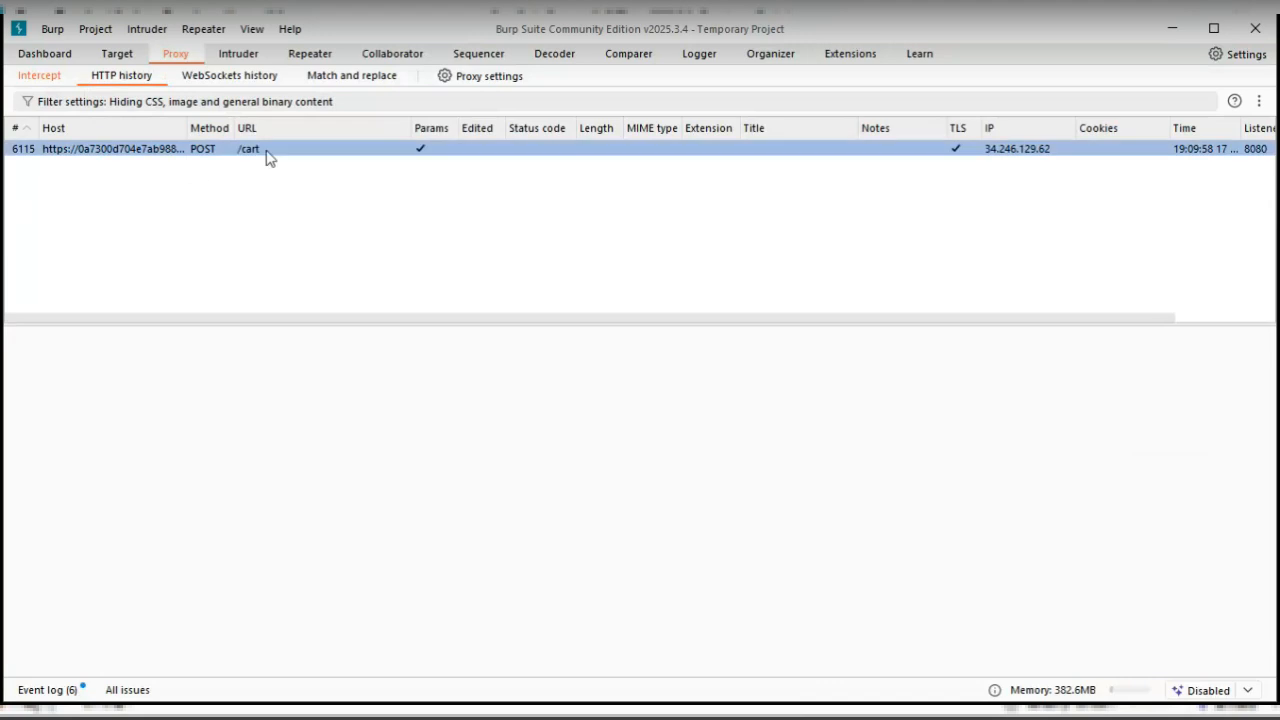
right_click(267, 155)
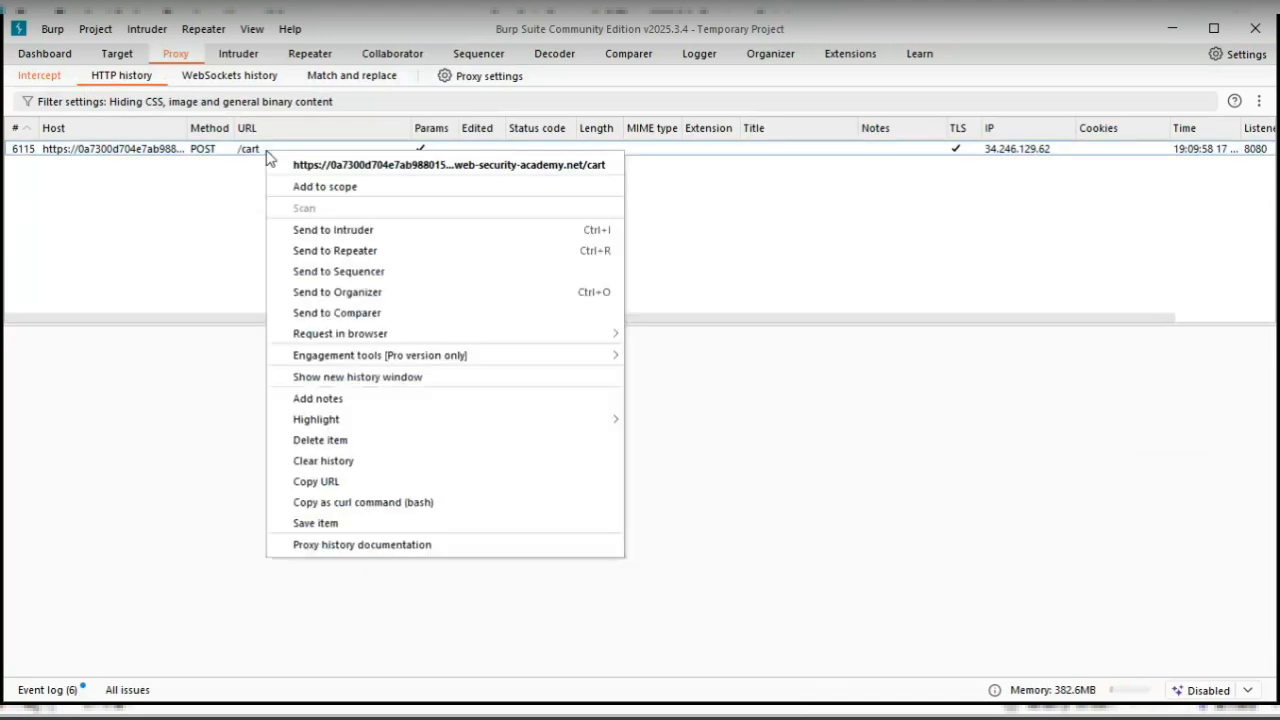
left_click(372, 253)
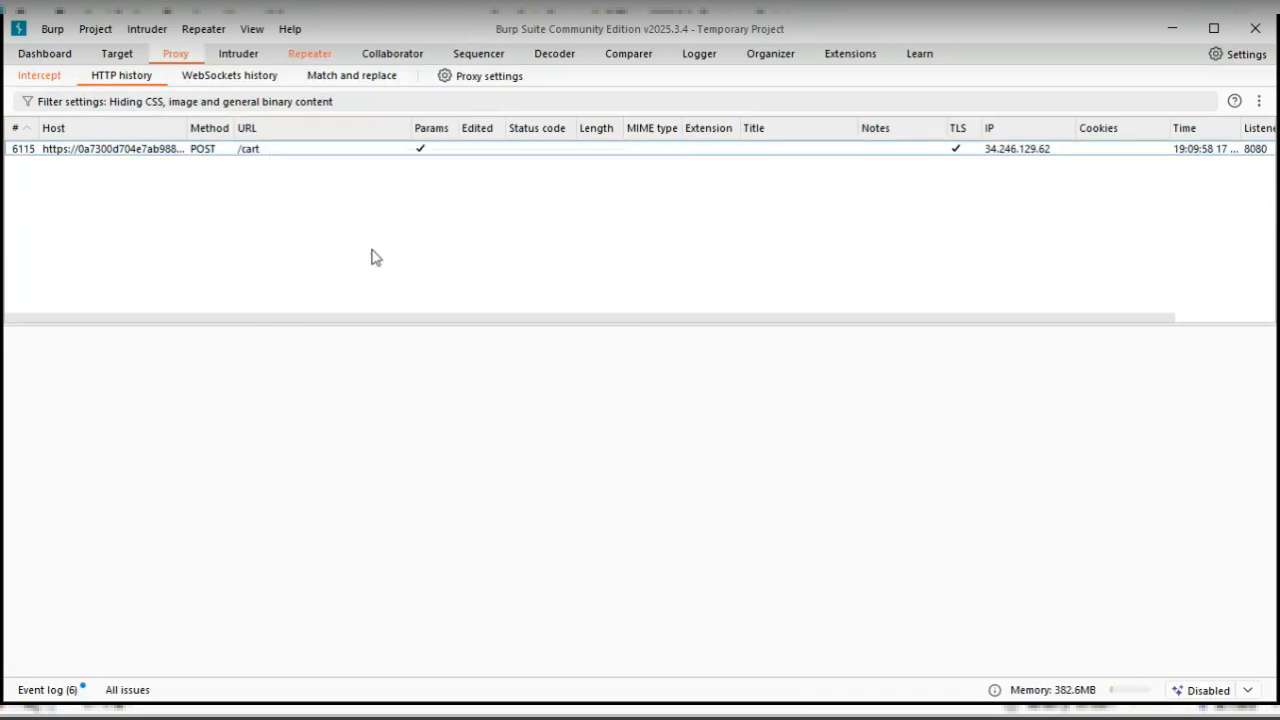
left_click(309, 54)
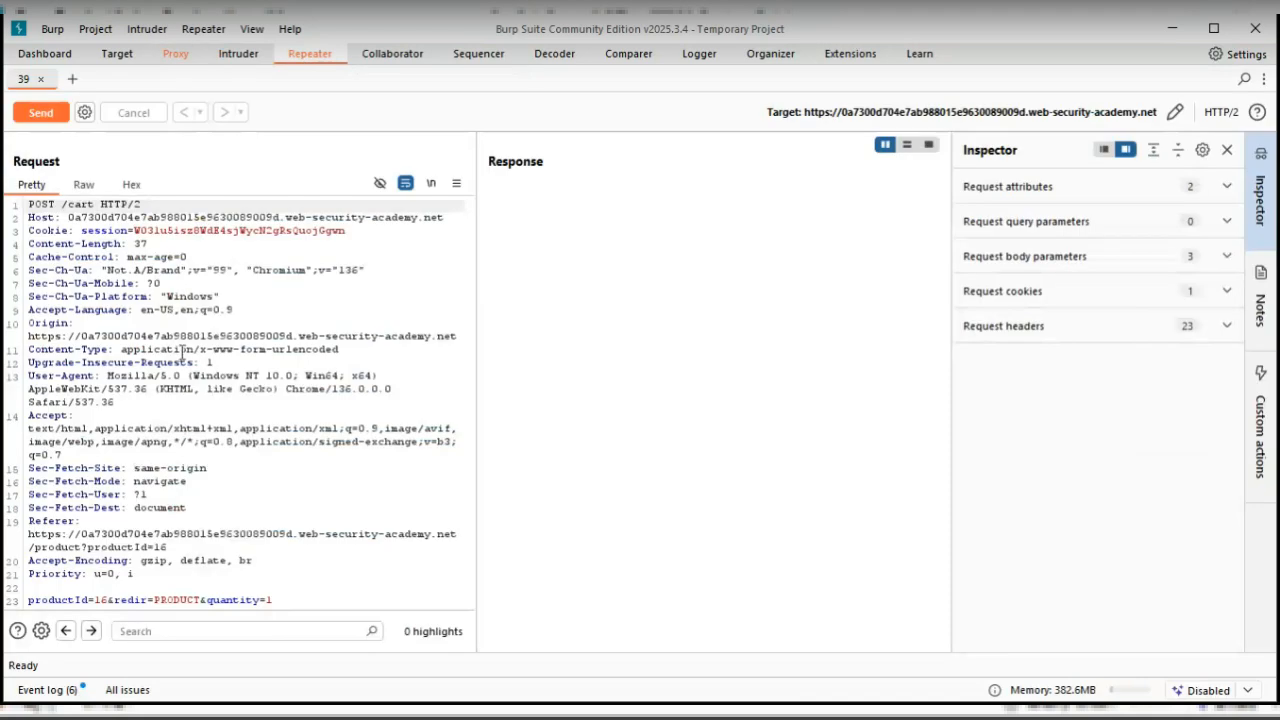
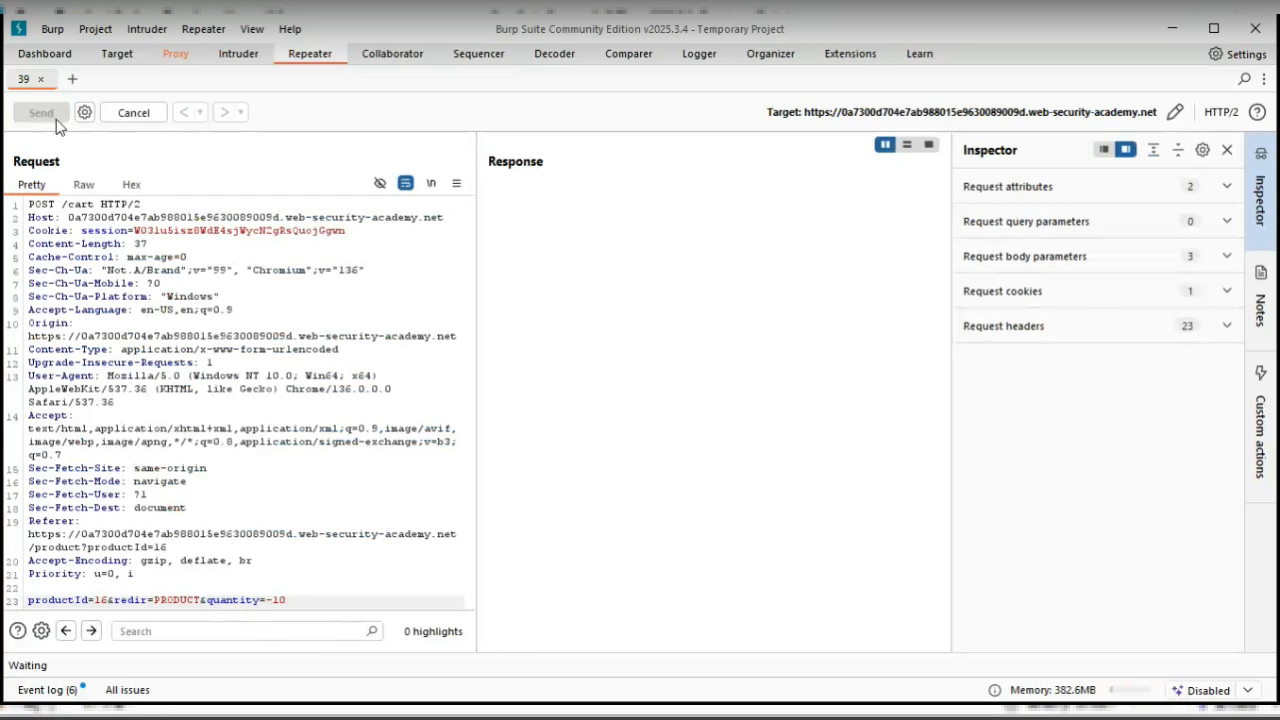
left_click(42, 115)
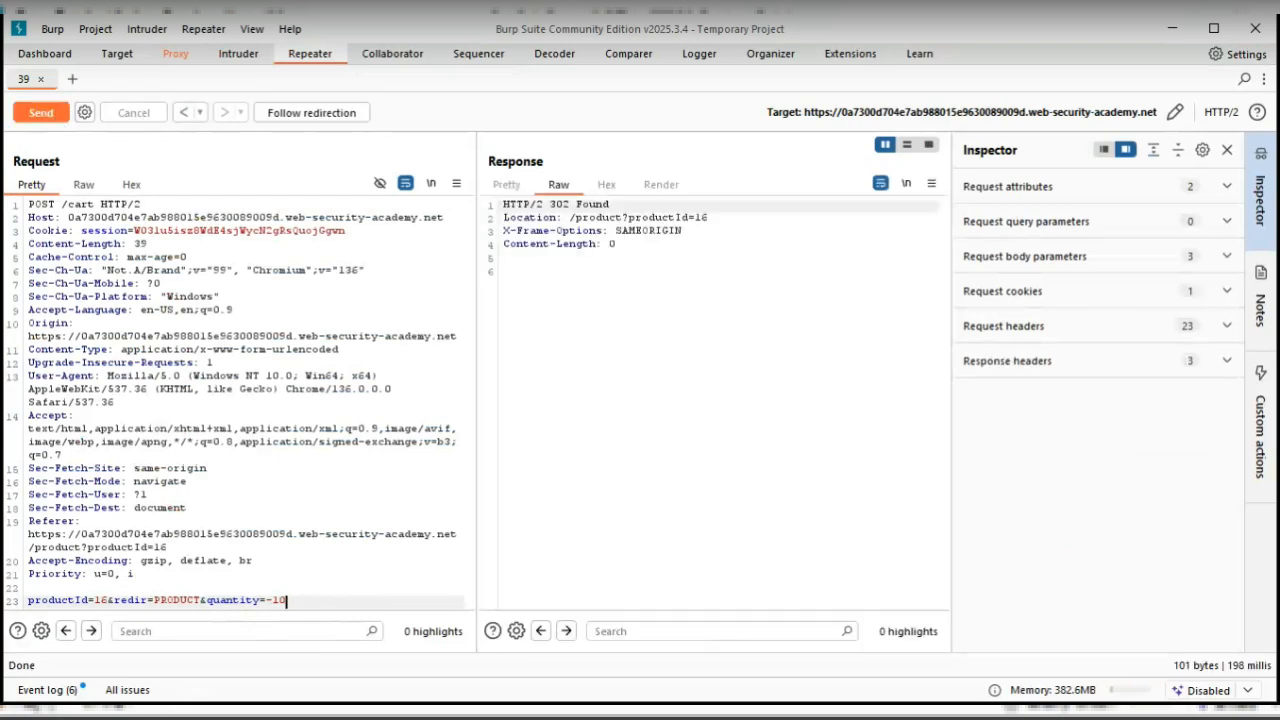
Step: Turn off interception to release the held requests, and return to the shop in the browser
left_click(175, 58)
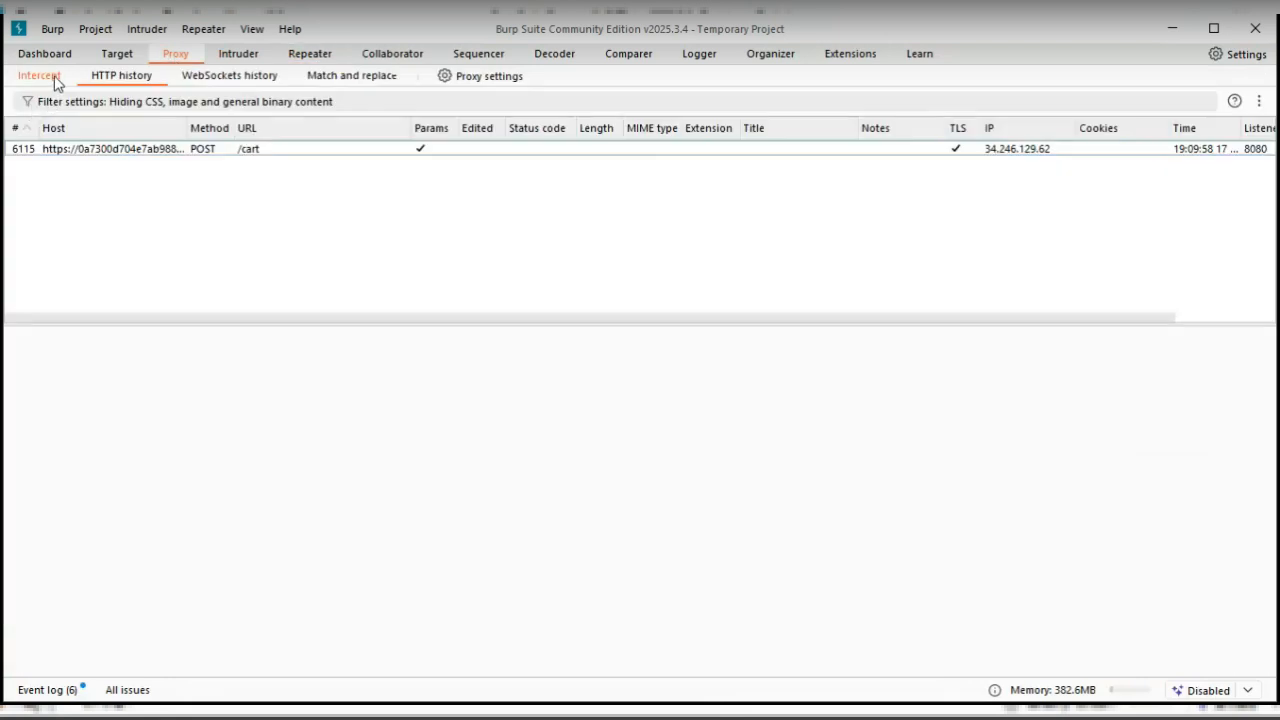
left_click(53, 80)
left_click(95, 115)
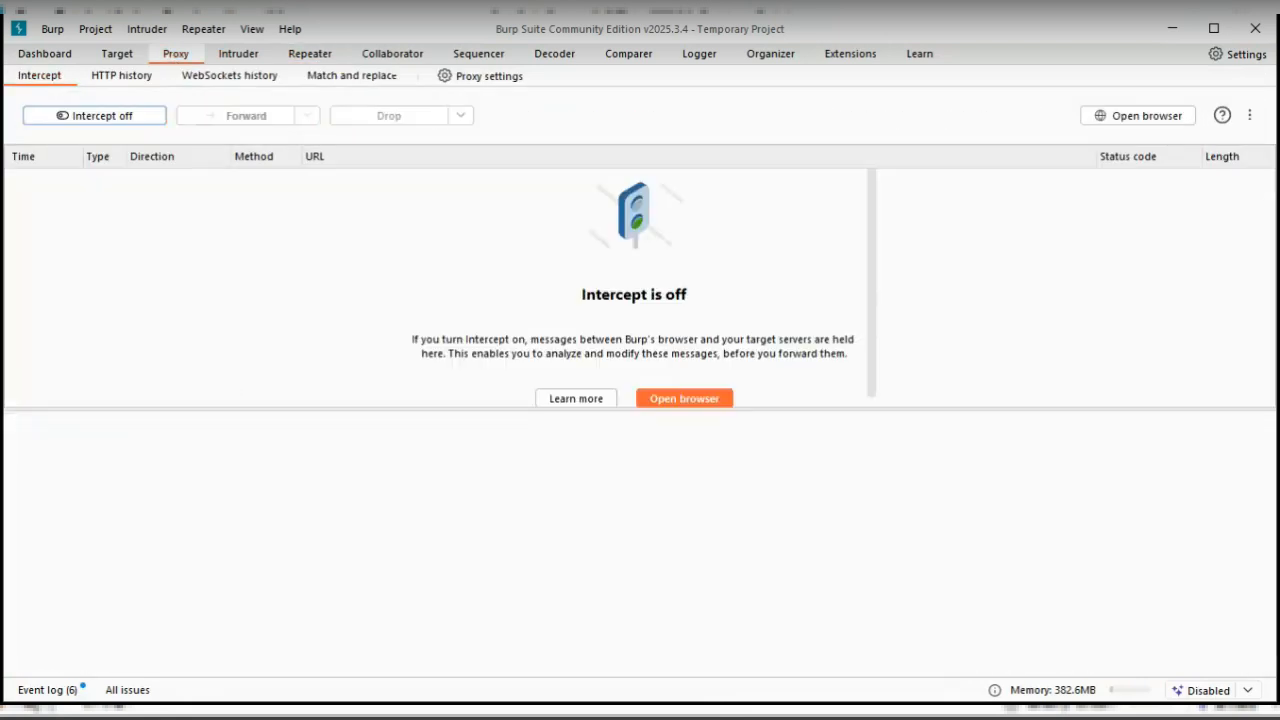
key("alt+Tab")
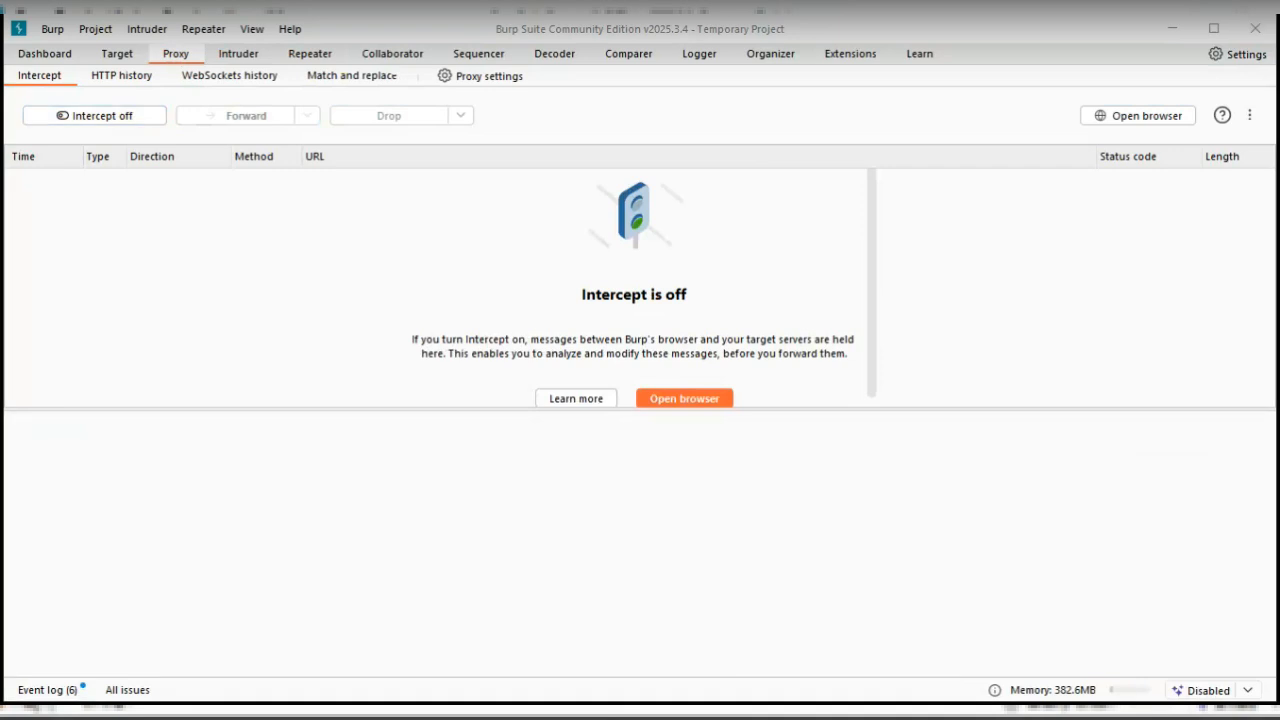
key("alt+Tab")
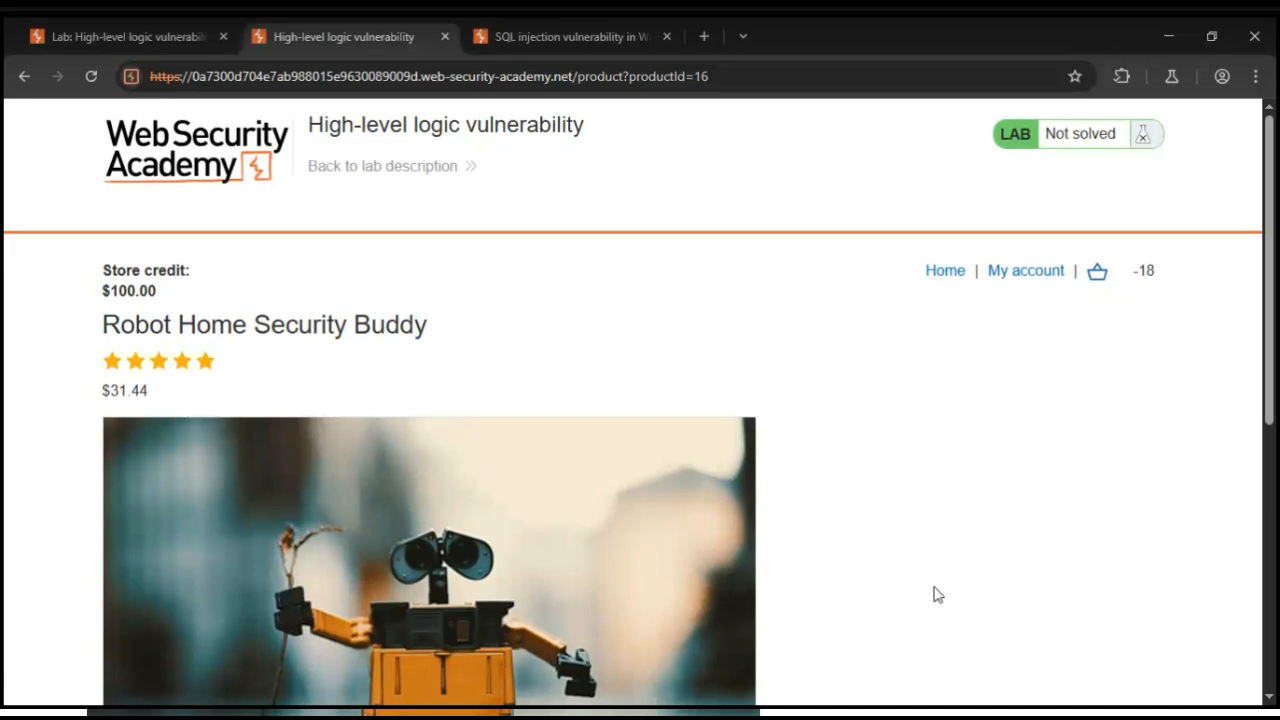
Step: Open the shopping cart and check the item quantities and order total against the store credit
scroll(966, 594, "down", 1)
scroll(966, 594, "down", 4)
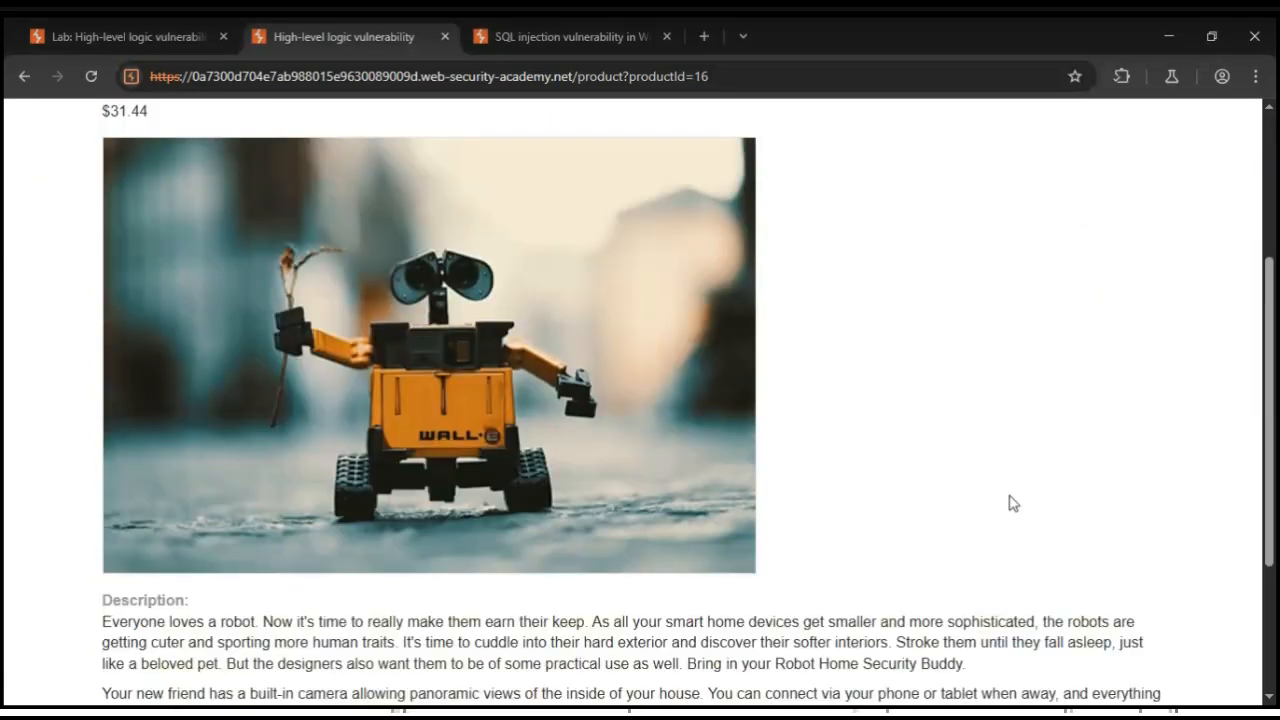
scroll(1009, 503, "up", 5)
left_click(1101, 274)
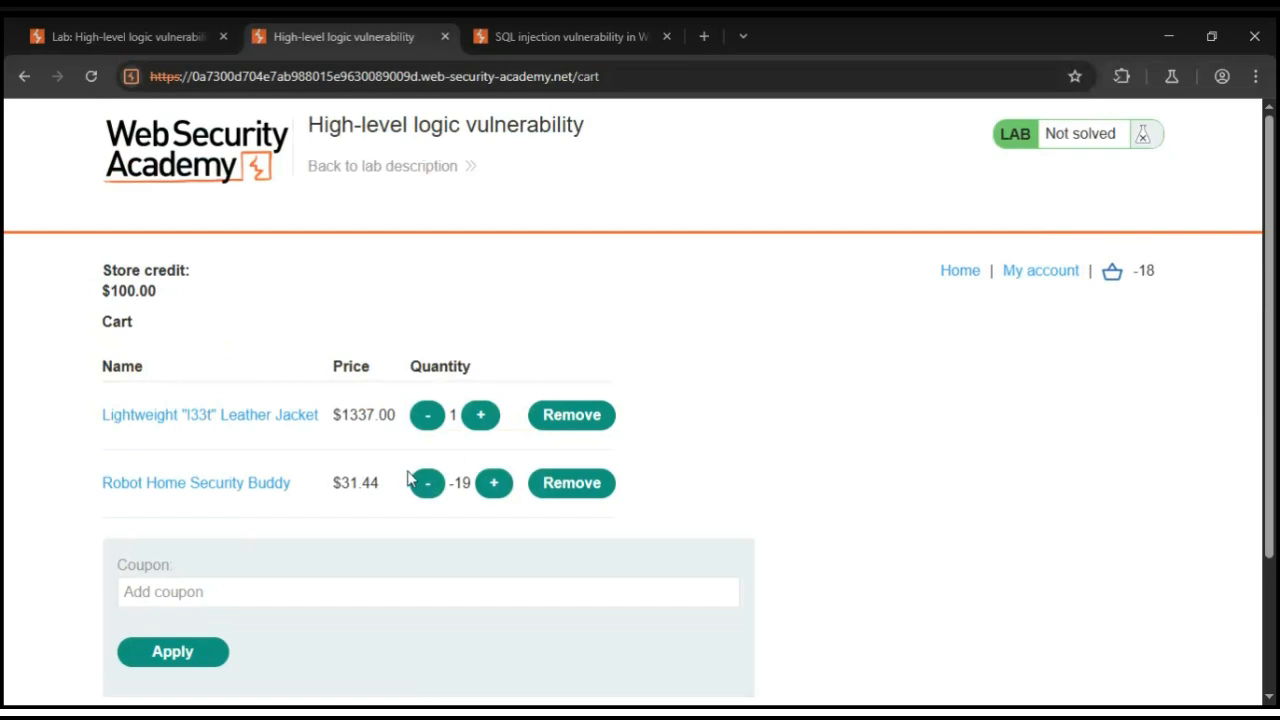
scroll(407, 482, "down", 2)
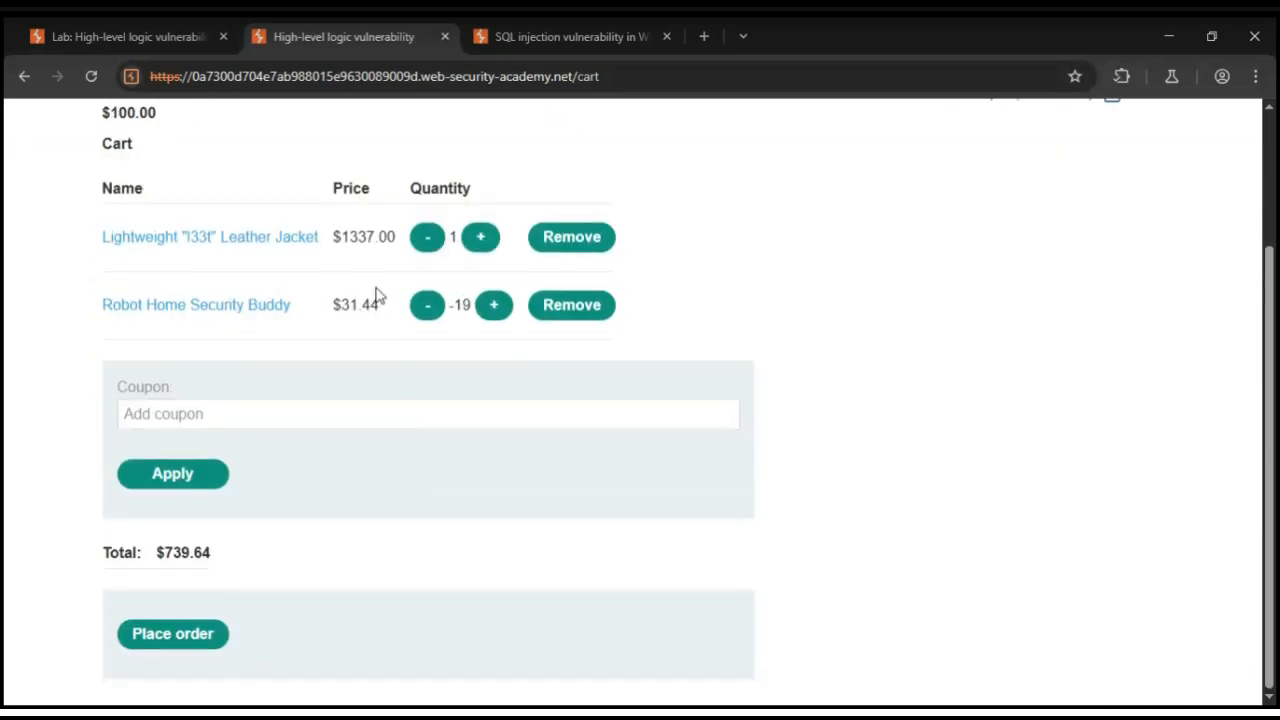
scroll(380, 308, "up", 1)
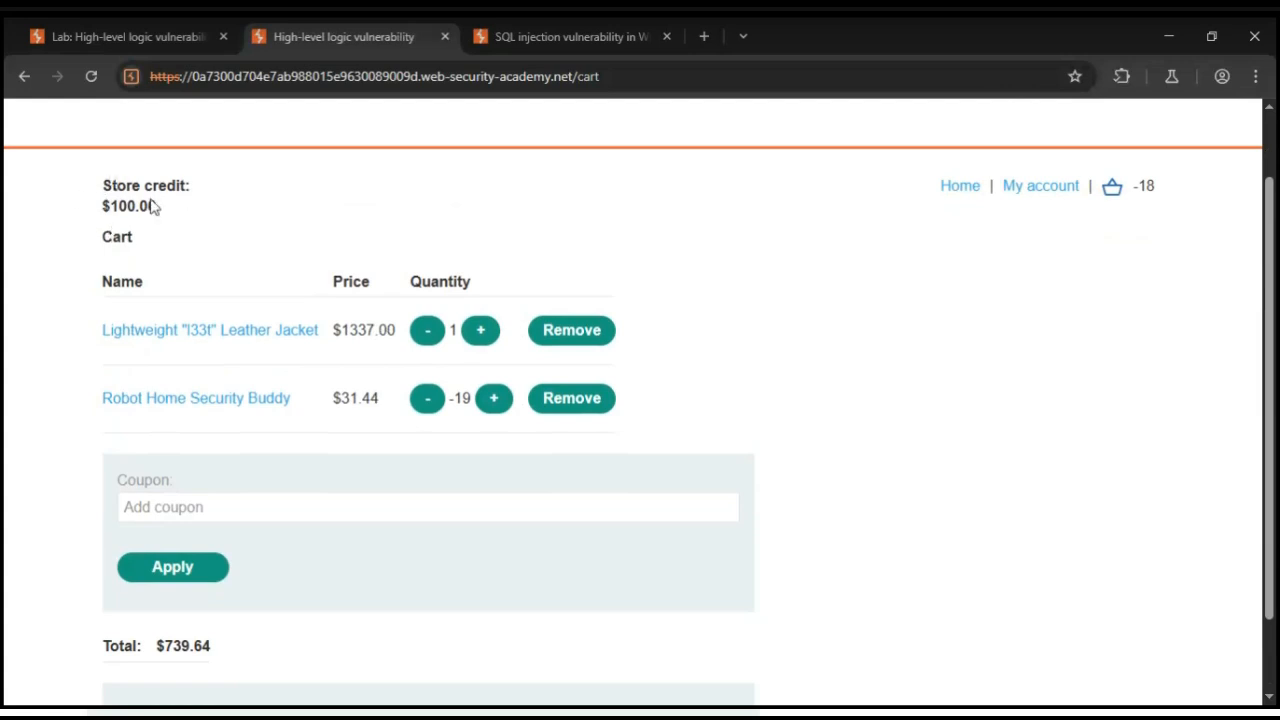
scroll(200, 508, "down", 1)
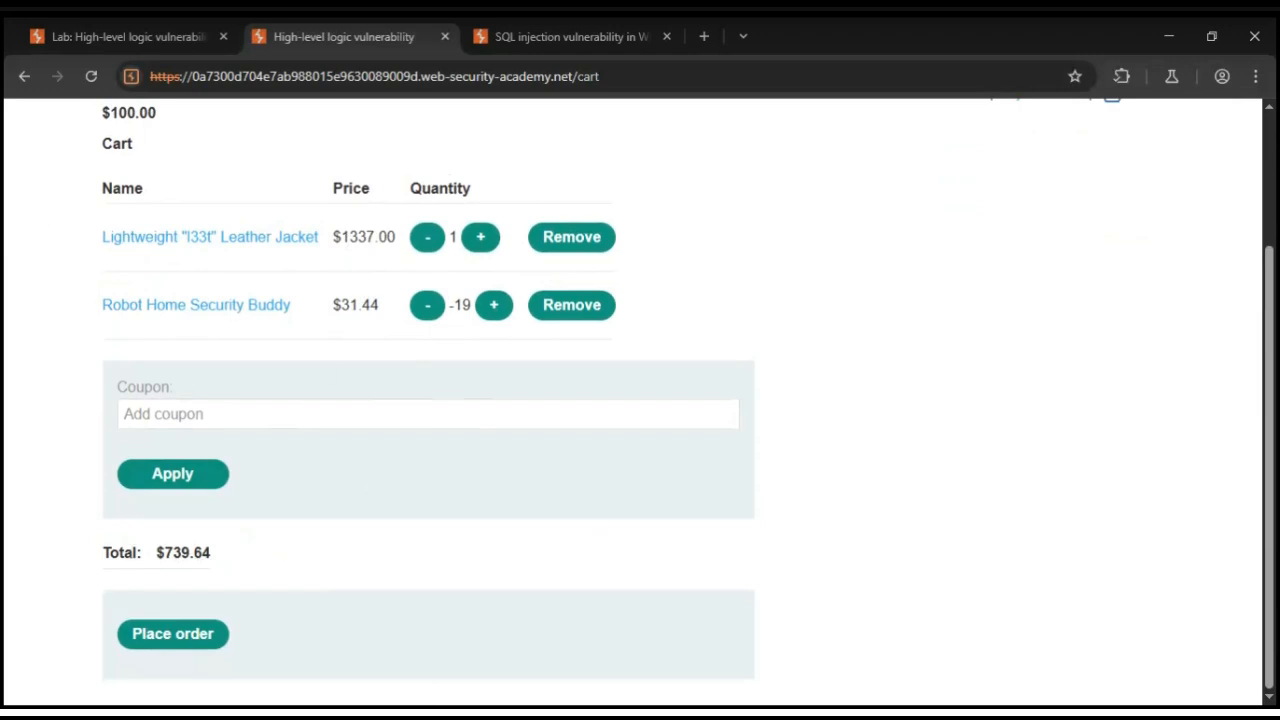
Step: Resend the quantity=-10 cart request from Burp Repeater and check the updated cart total in the browser
key("alt+Tab")
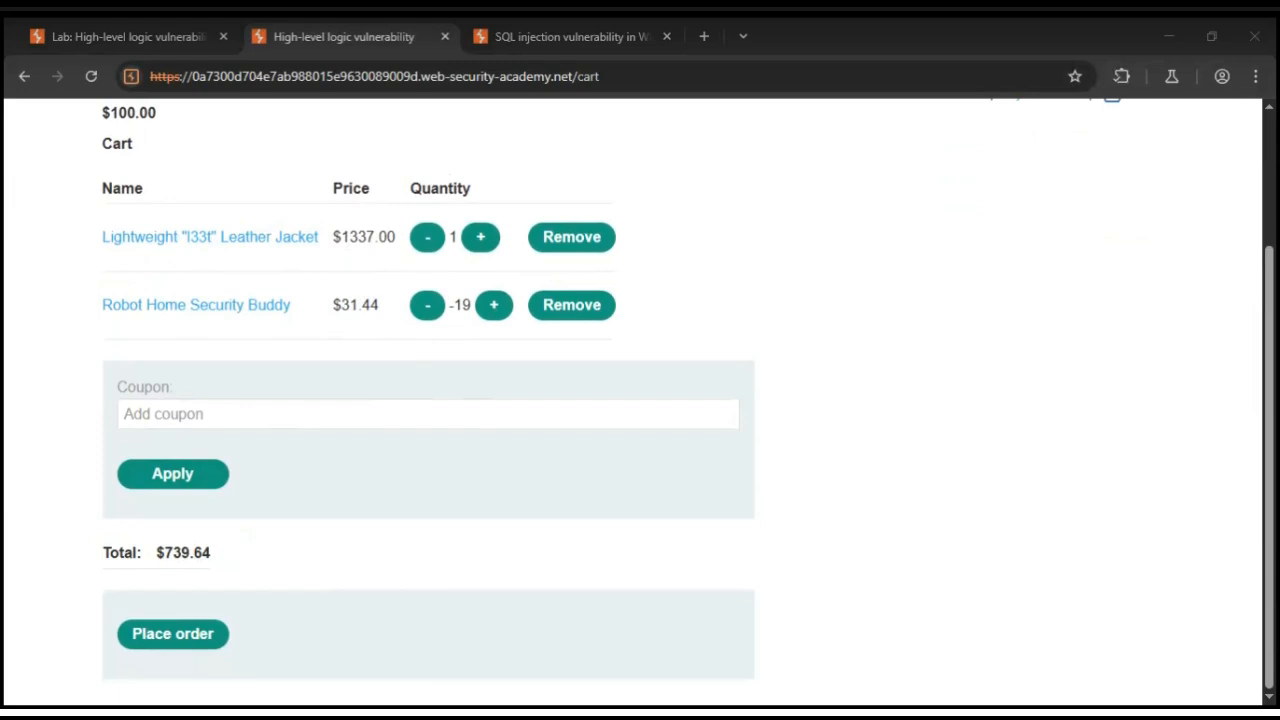
key("alt+Tab")
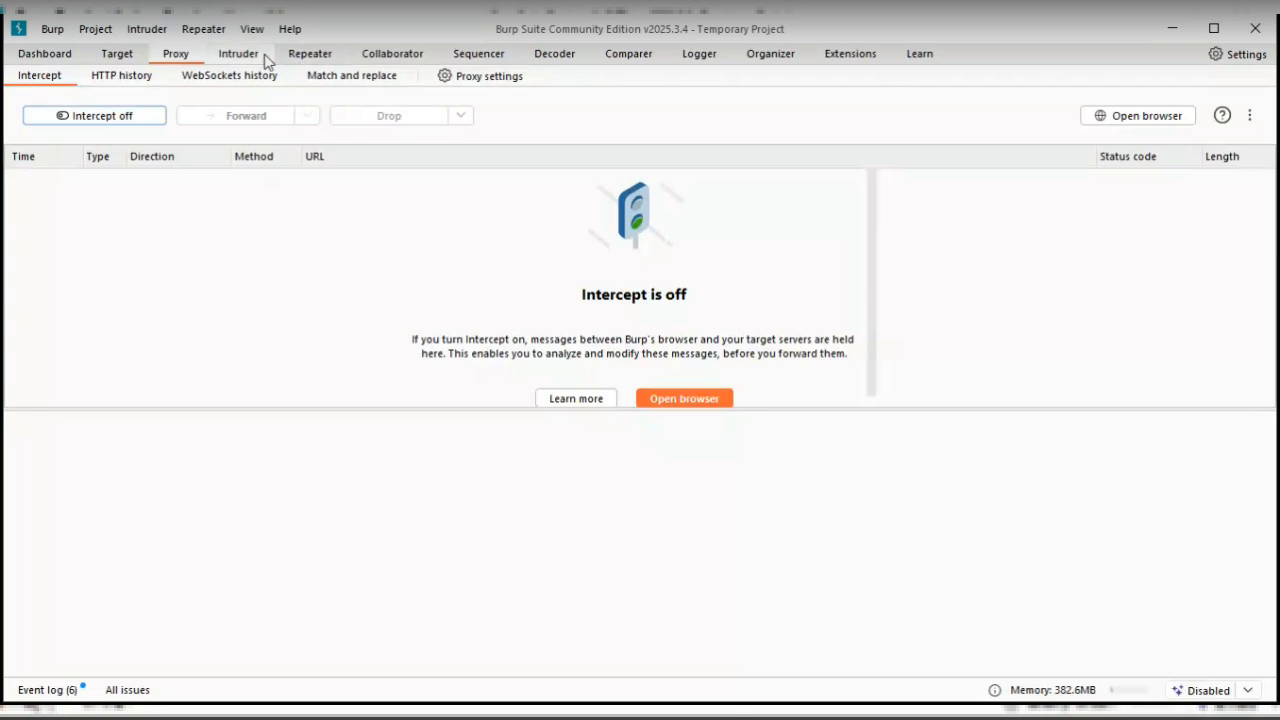
left_click(306, 57)
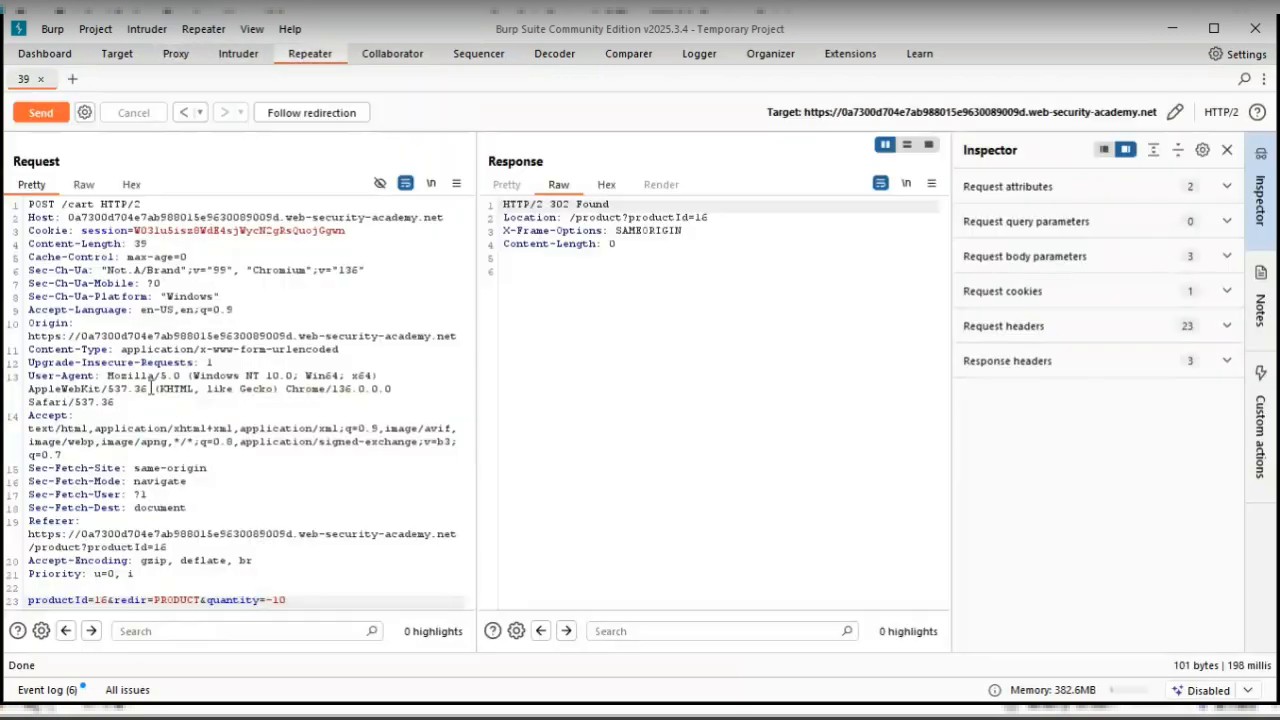
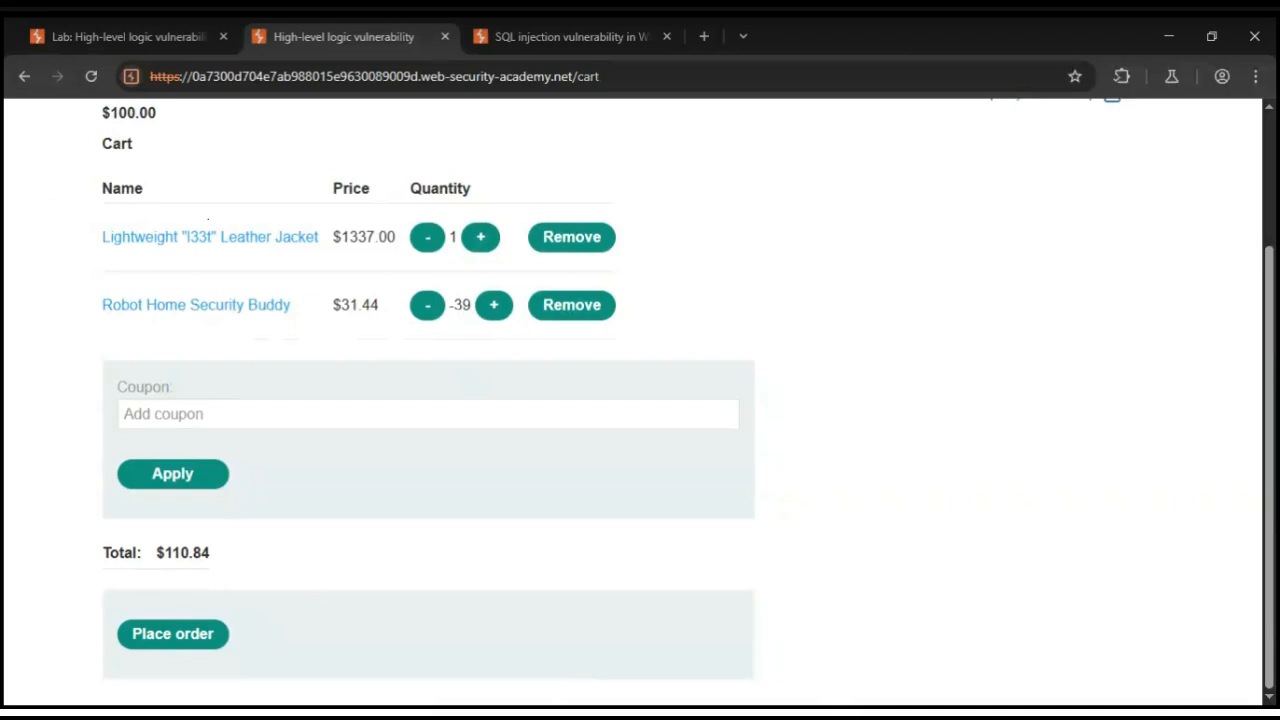
key("alt+Tab")
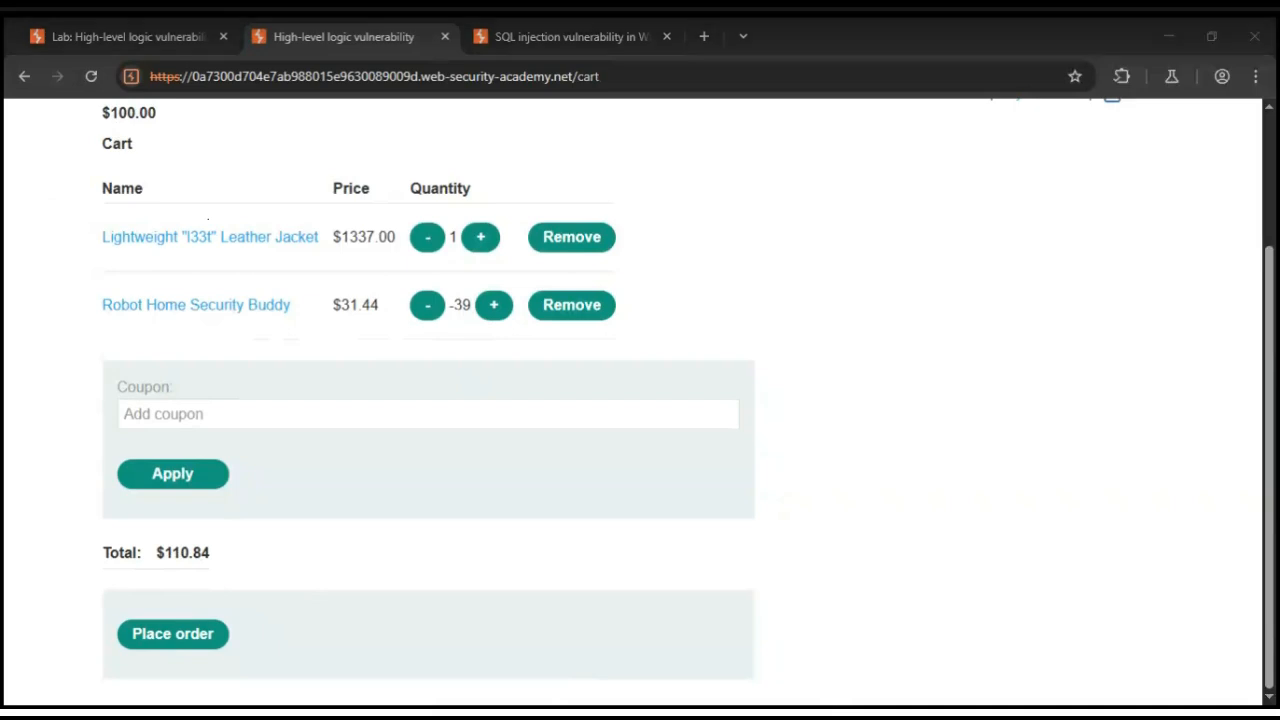
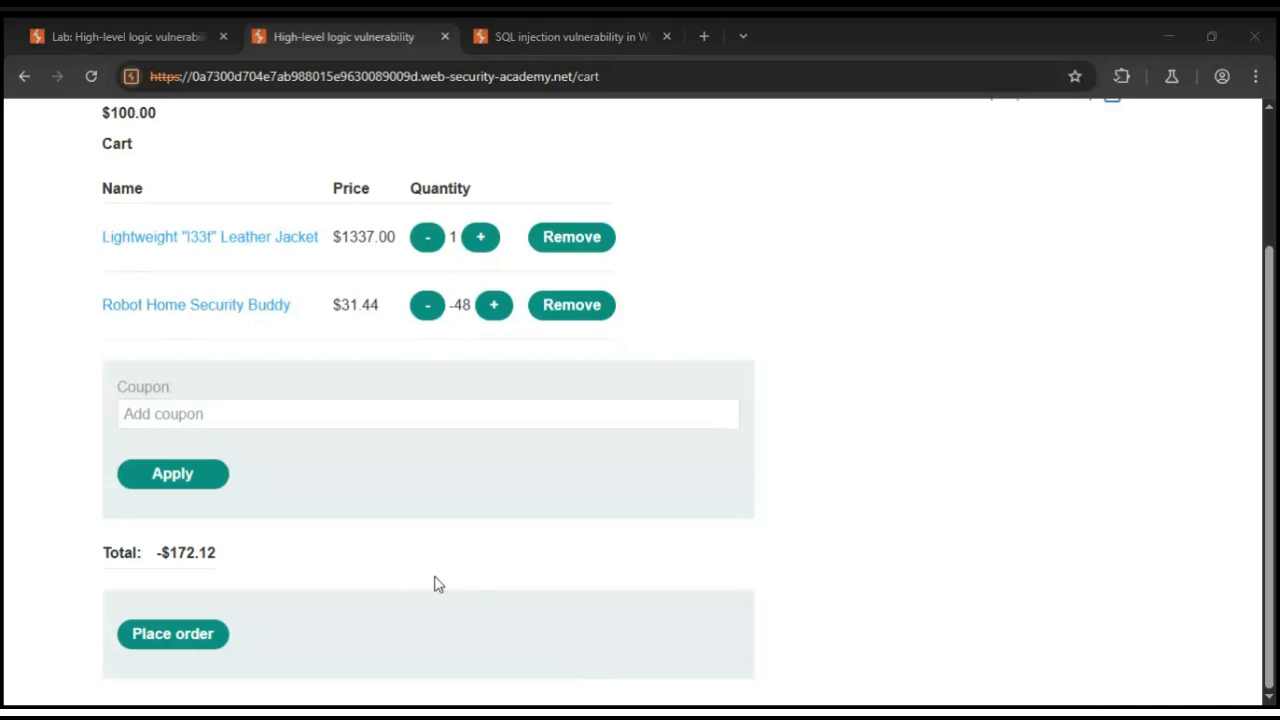
Step: Review the negative cart total, and send the Repeater cart request with quantity=7 to raise it
scroll(437, 583, "up", 1)
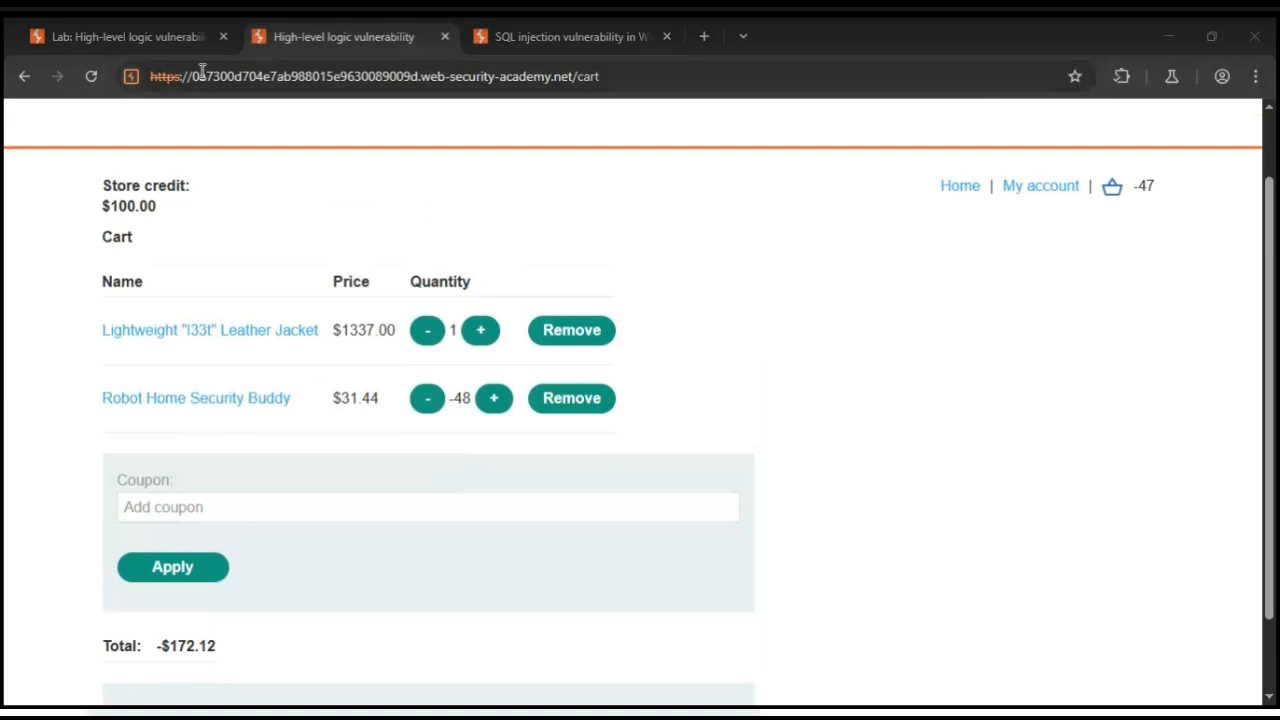
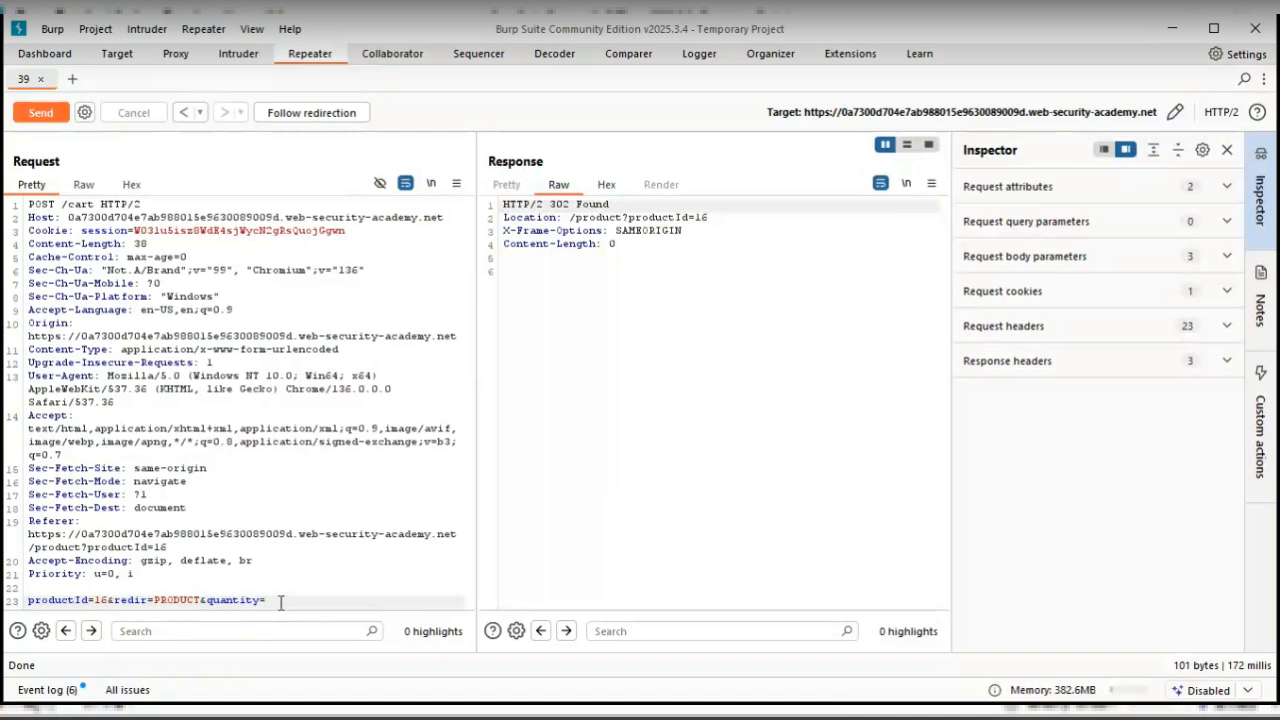
type("7")
left_click(31, 116)
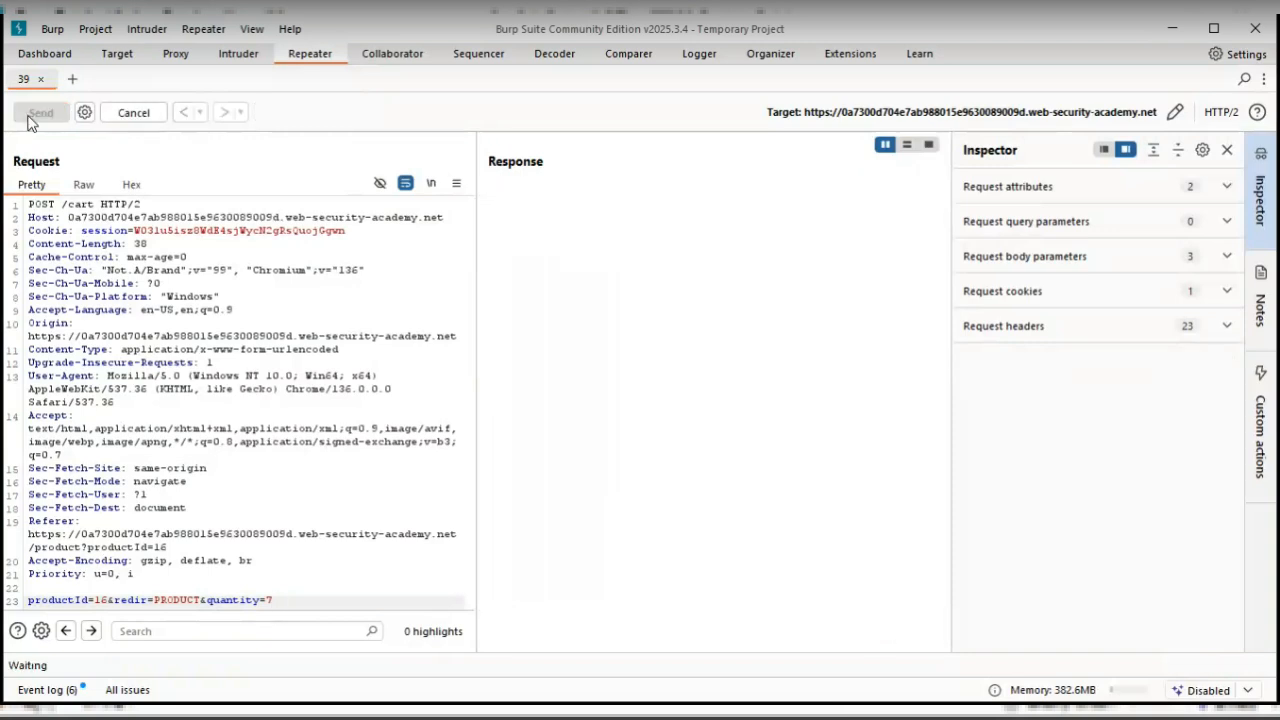
left_click(41, 114)
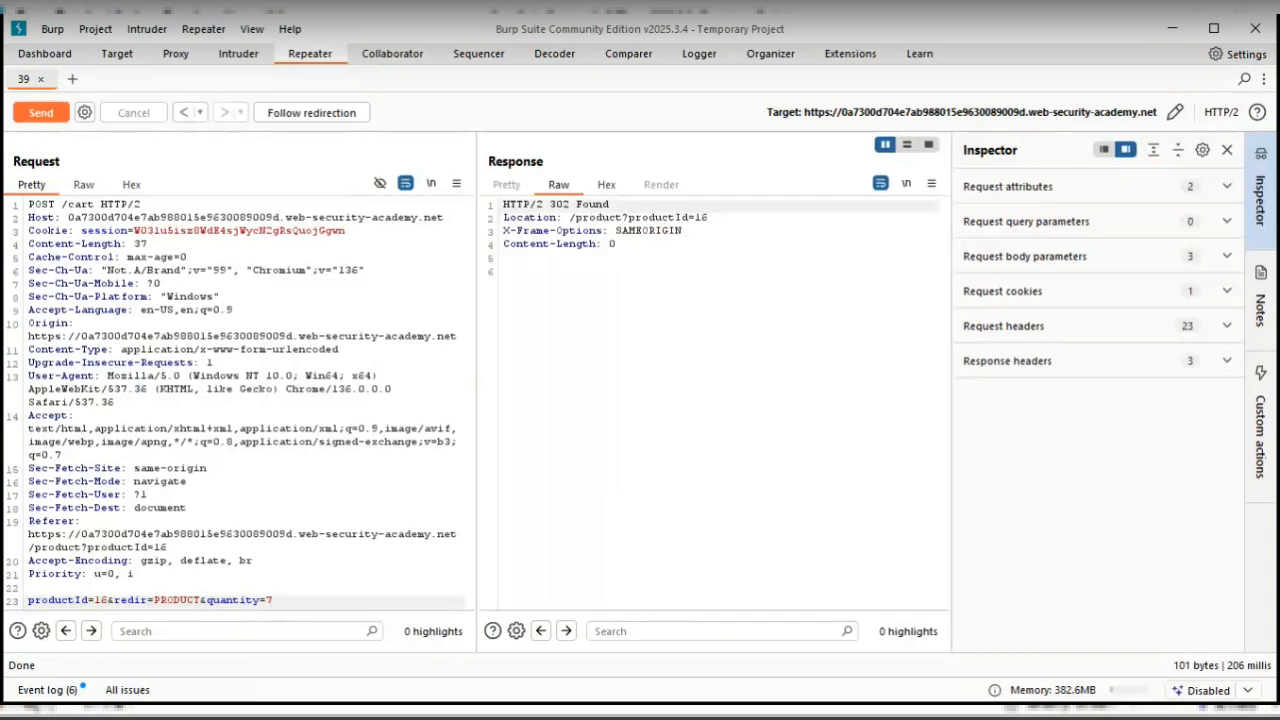
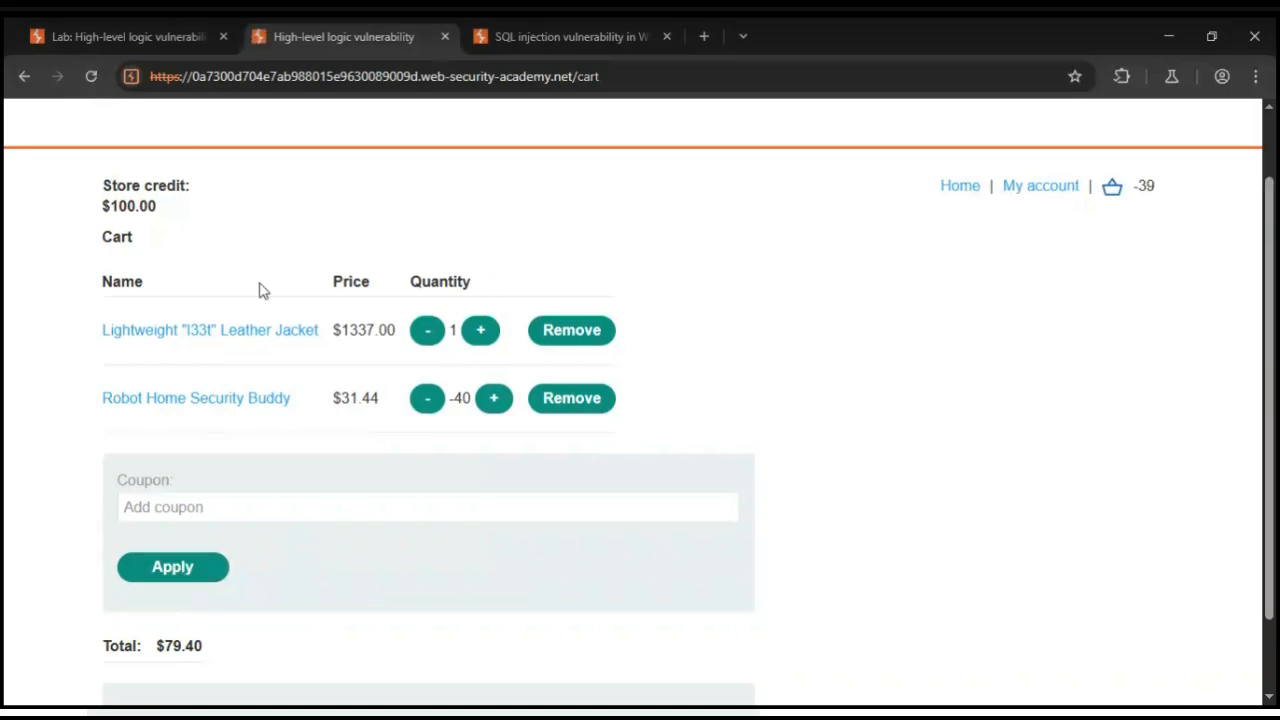
Step: Place the order for the leather jacket and the negative robot quantity in the browser, and return to the lab description
scroll(268, 575, "down", 1)
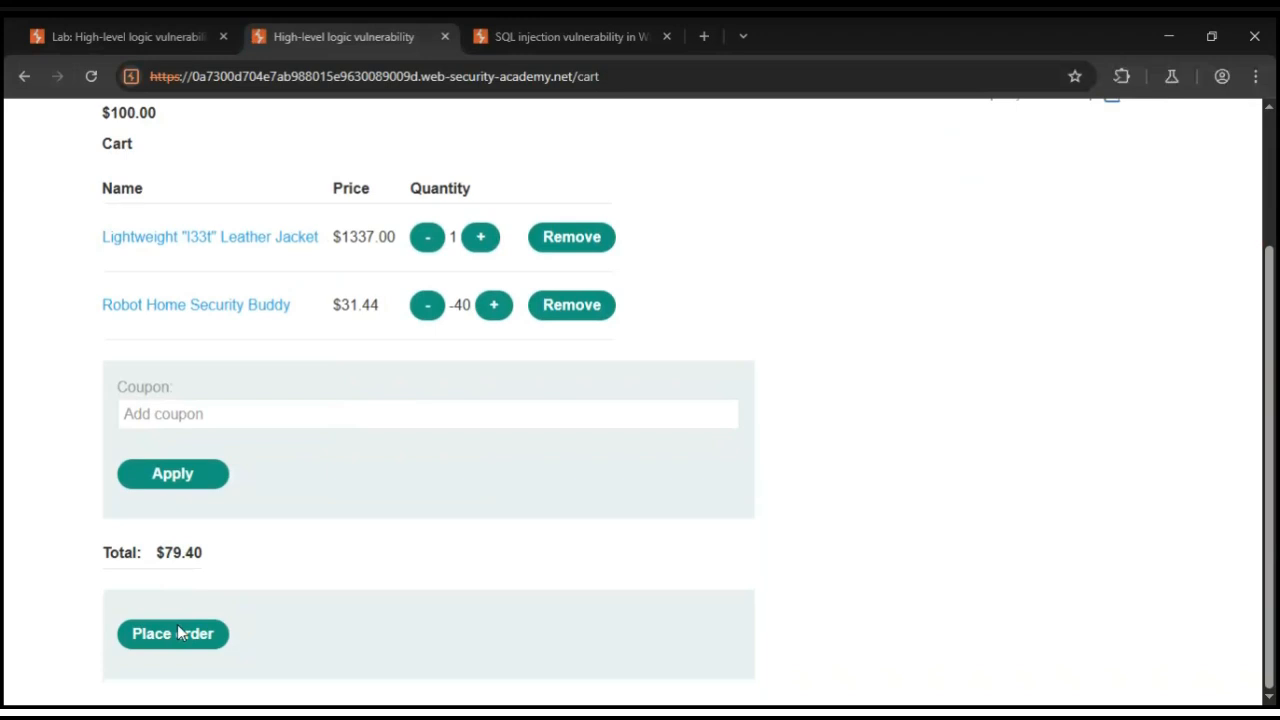
left_click(178, 633)
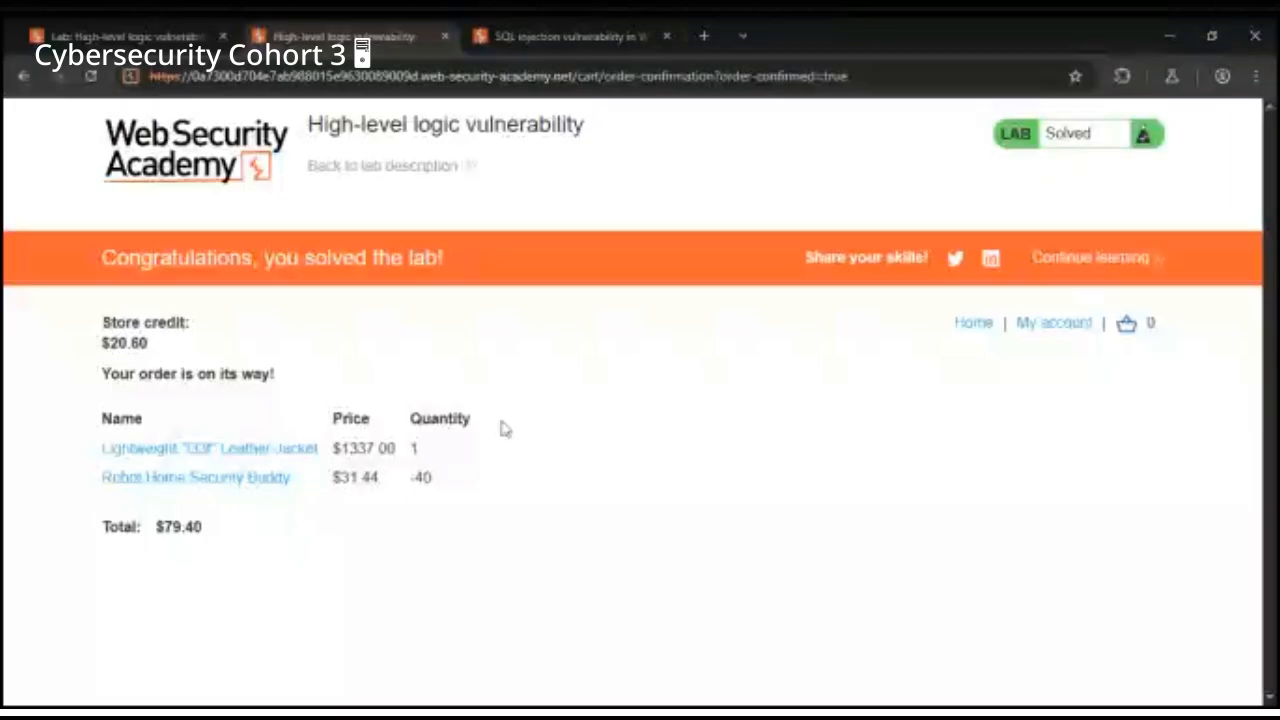
left_click(140, 34)
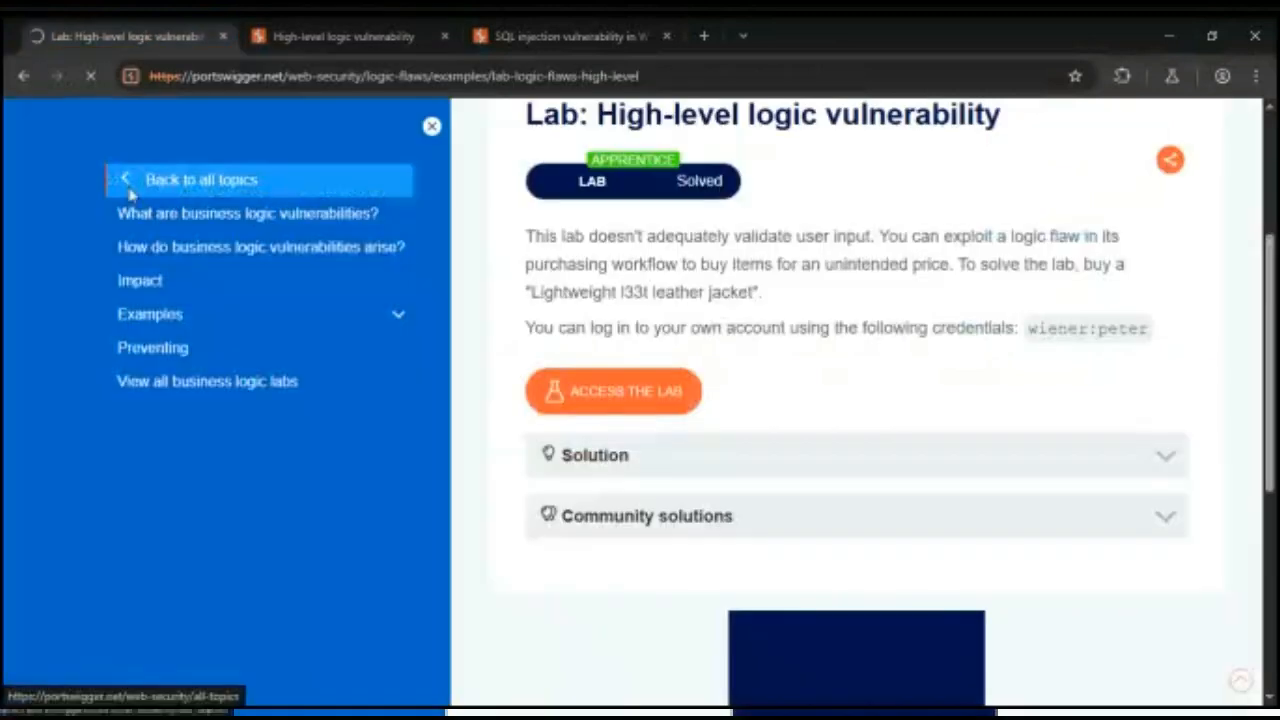
Step: Leave the high-level logic lab's description, look through all topics, and open the Web Security Academy's list of all labs
left_click(130, 193)
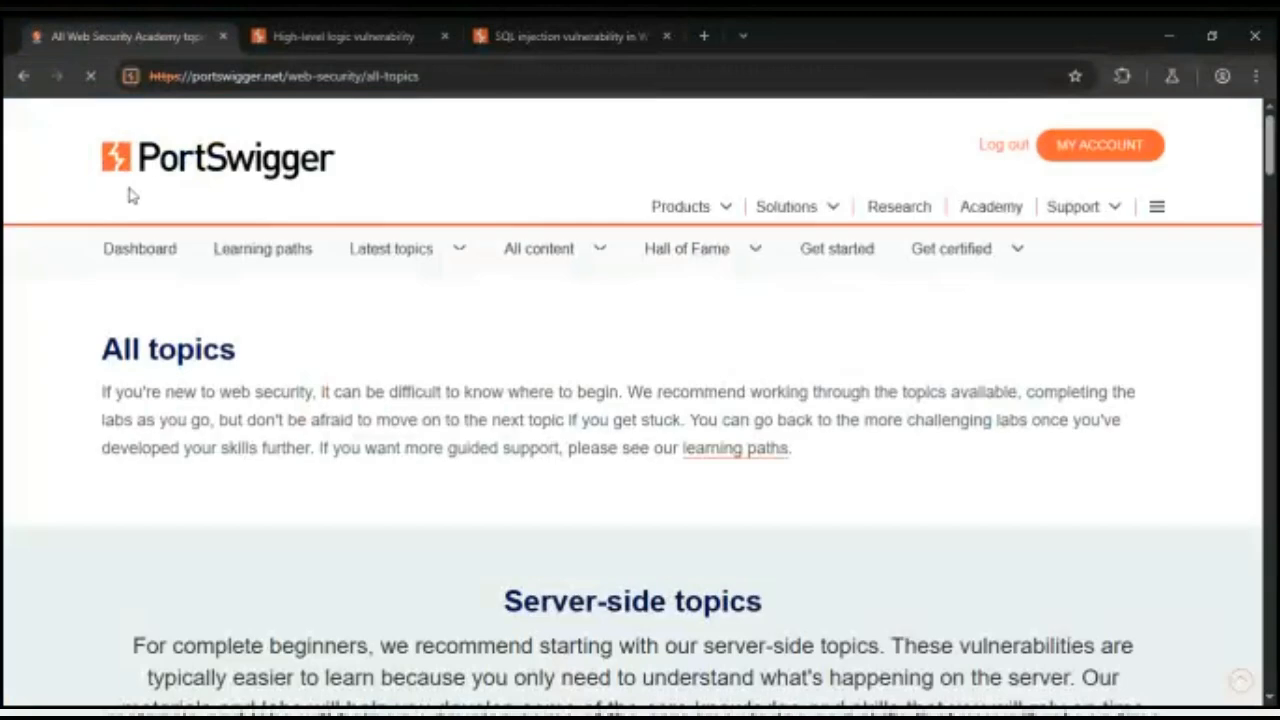
scroll(393, 397, "down", 3)
scroll(393, 397, "down", 6)
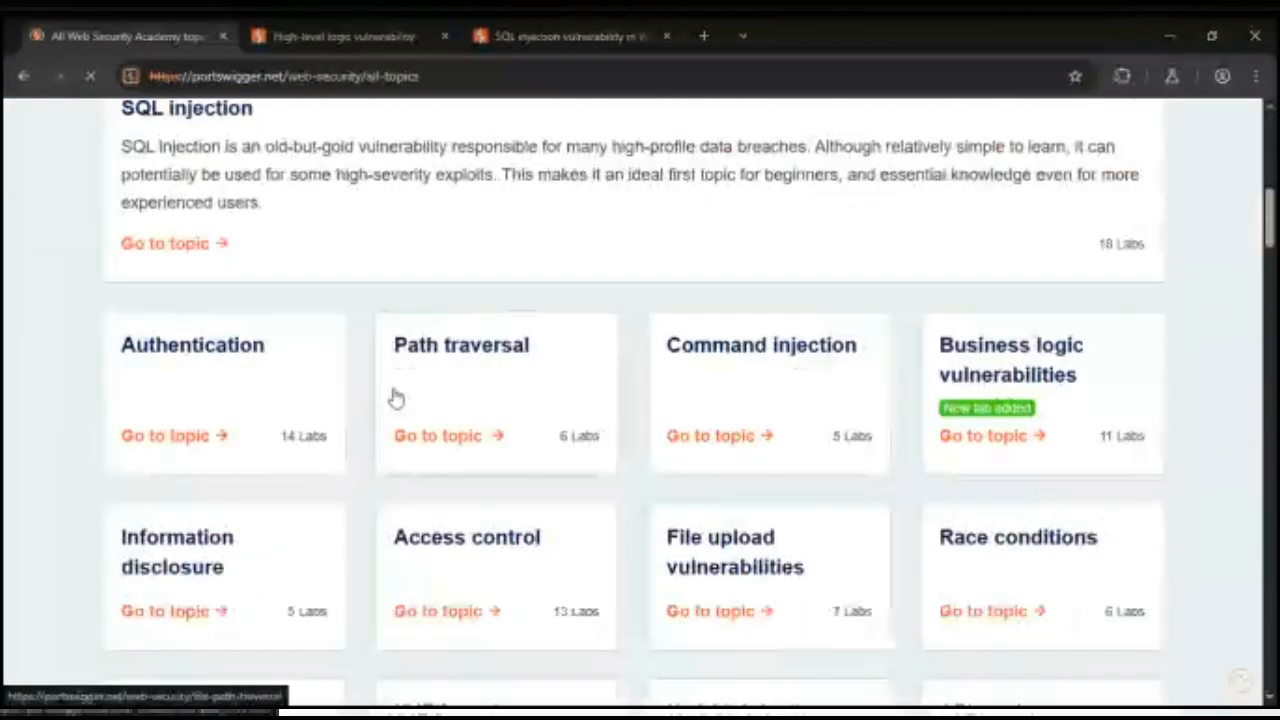
scroll(393, 397, "up", 1)
scroll(393, 397, "up", 6)
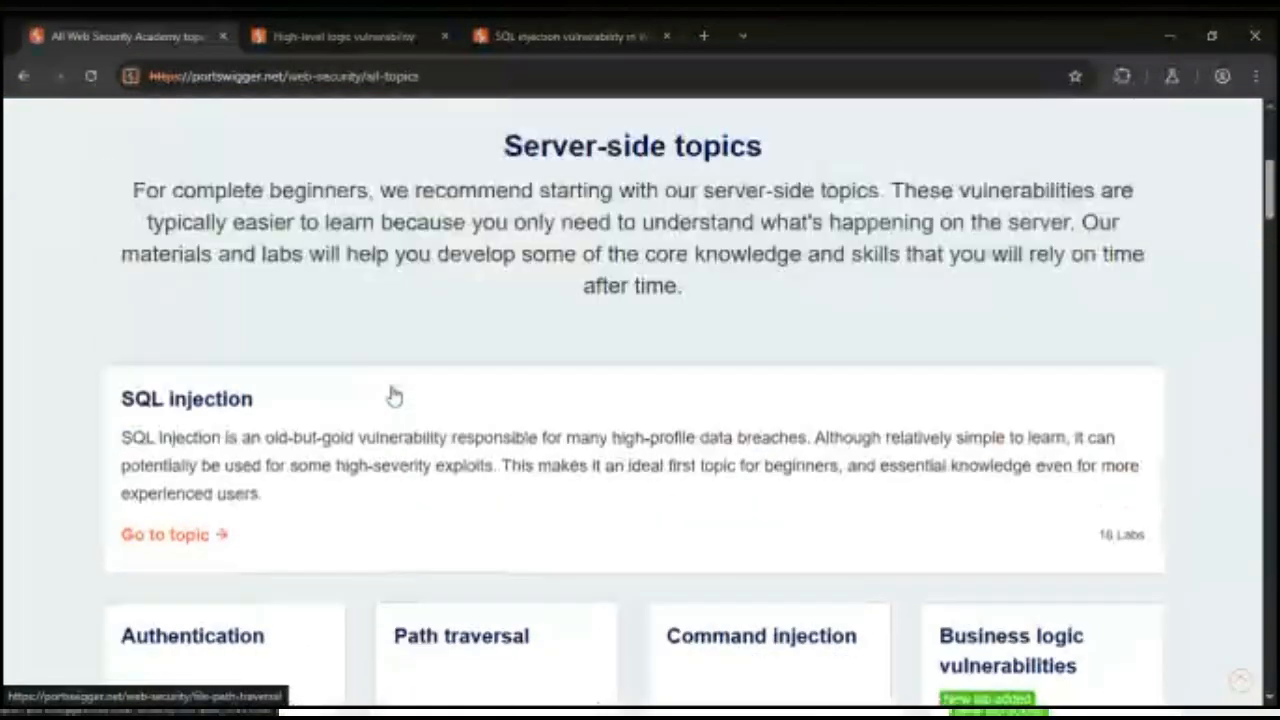
scroll(393, 397, "down", 2)
scroll(393, 397, "up", 3)
mouse_move(580, 247)
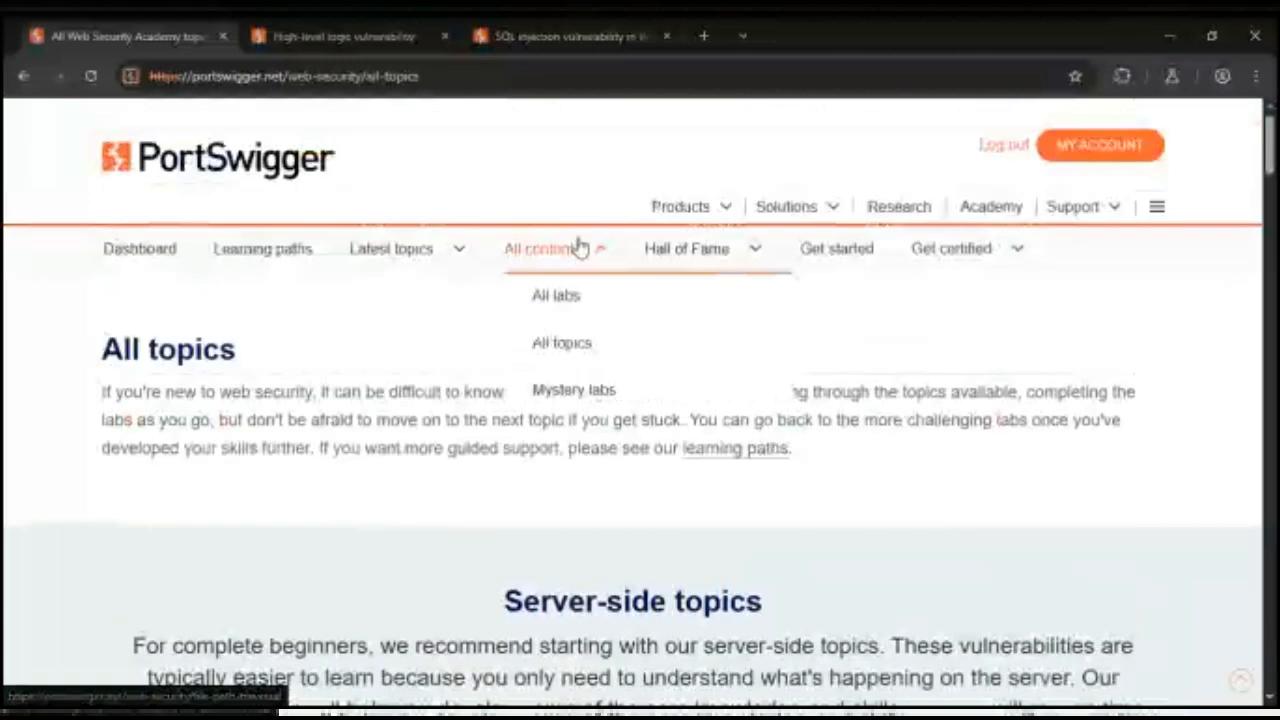
left_click(566, 296)
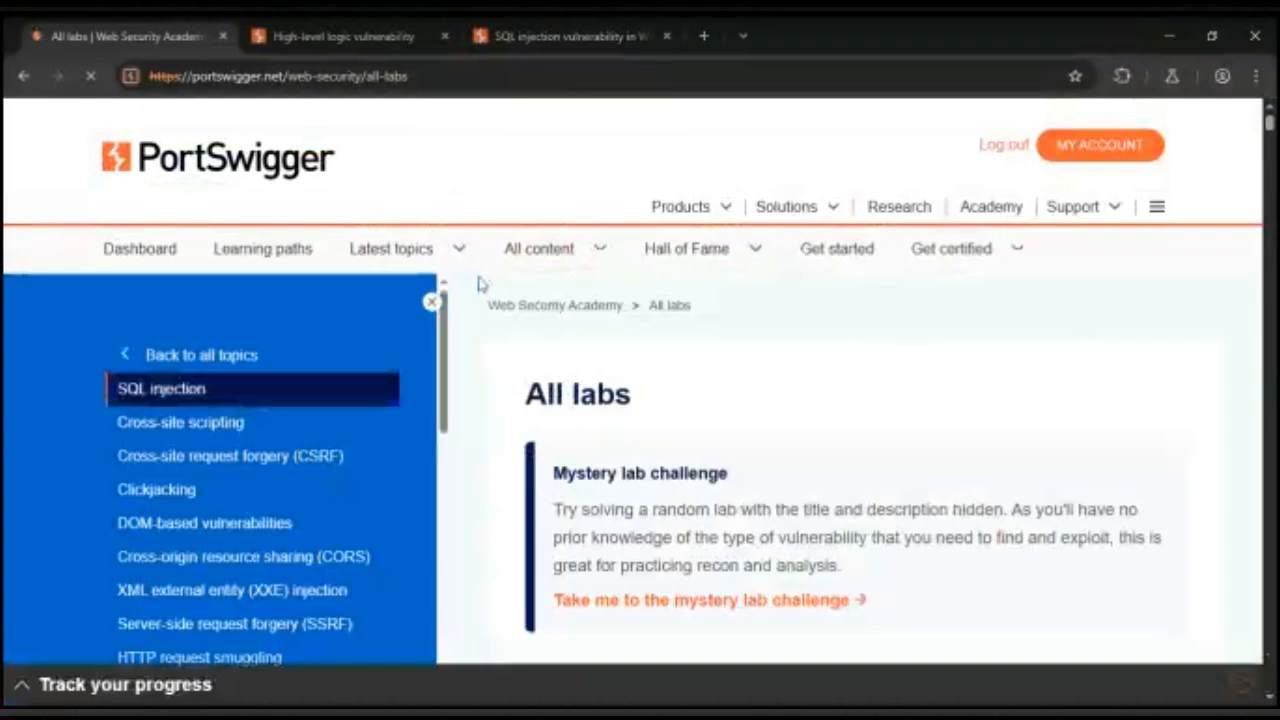
Step: Open the cross-site scripting lab "Reflected XSS into HTML context with nothing encoded", read its task, and launch the lab
scroll(456, 350, "down", 1)
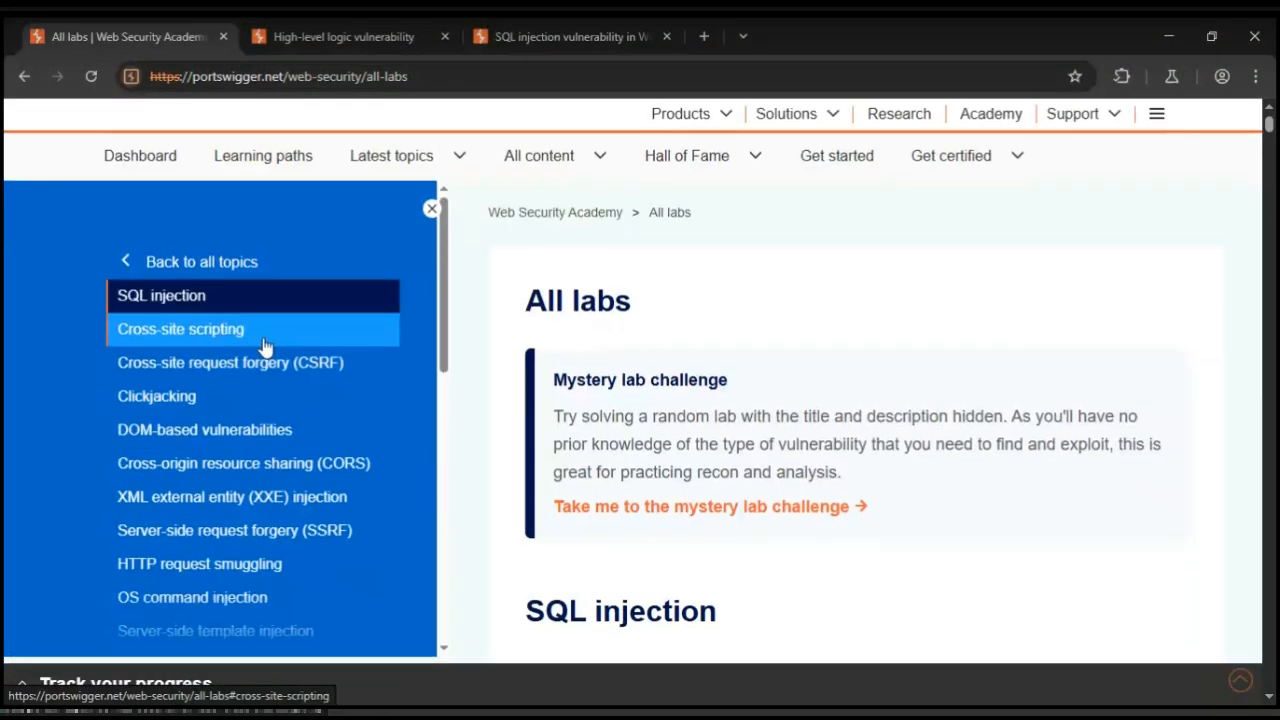
left_click(265, 346)
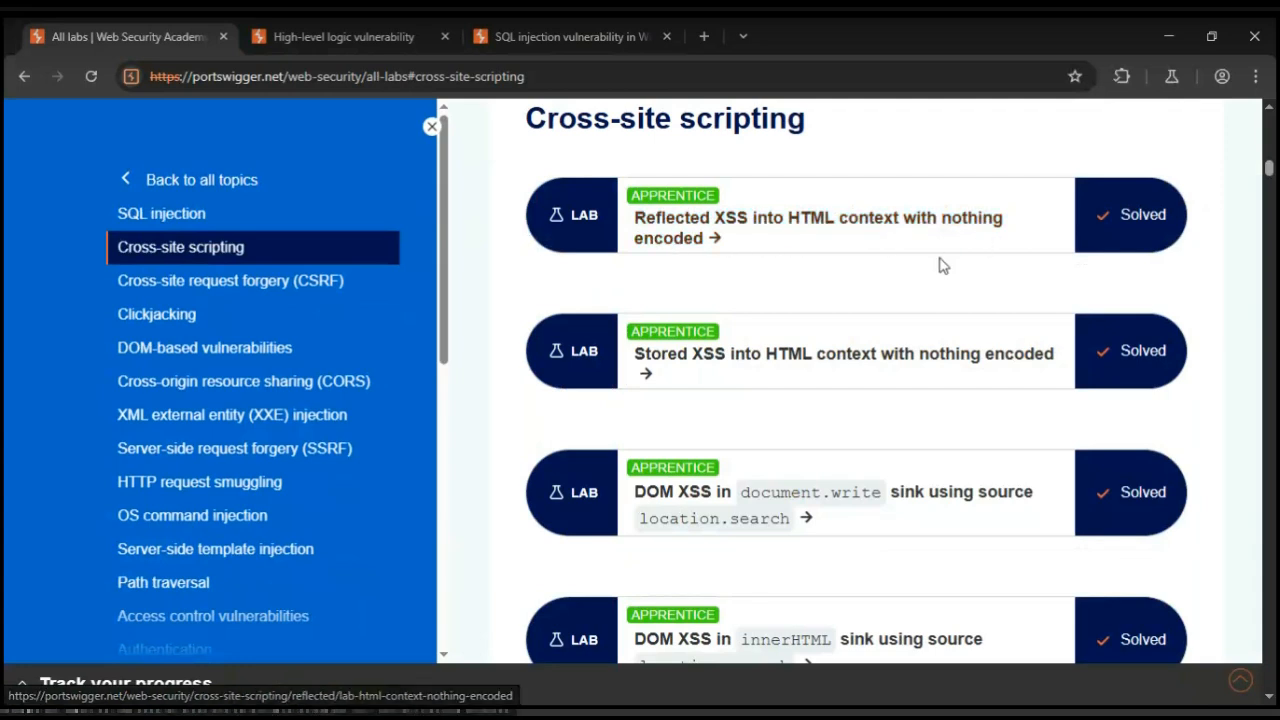
left_click(759, 231)
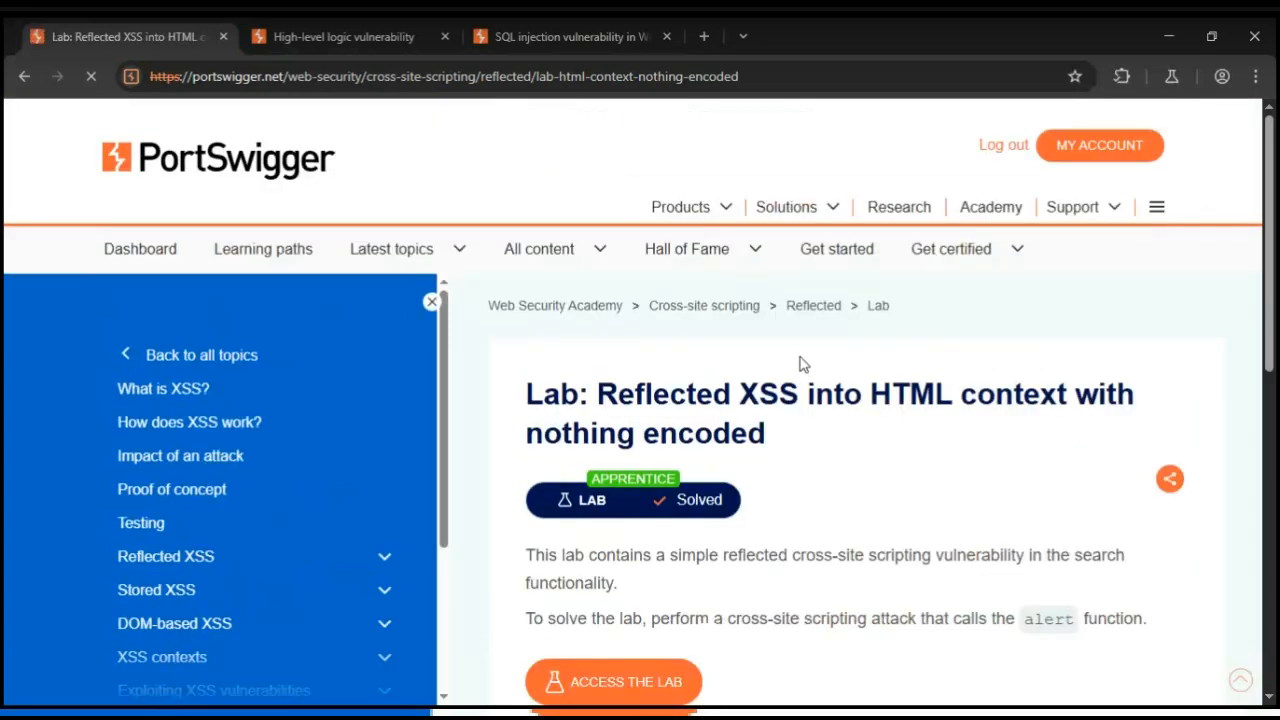
scroll(800, 364, "down", 2)
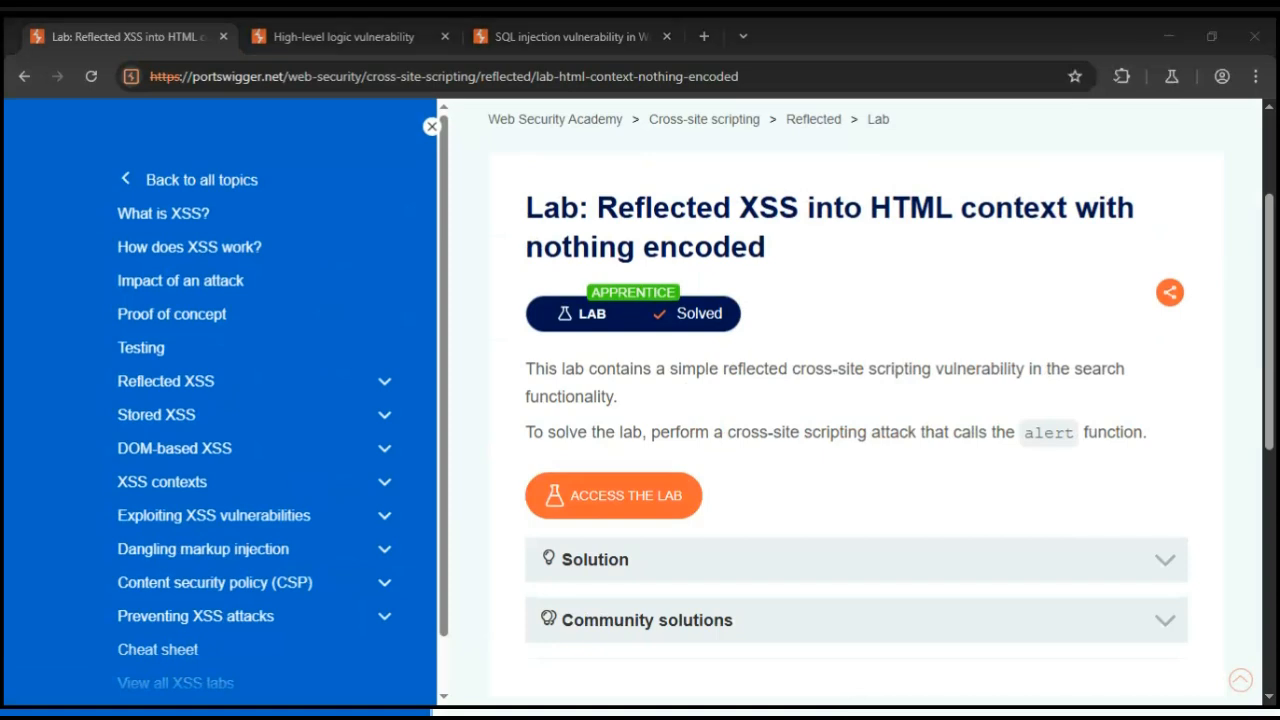
left_click(881, 492)
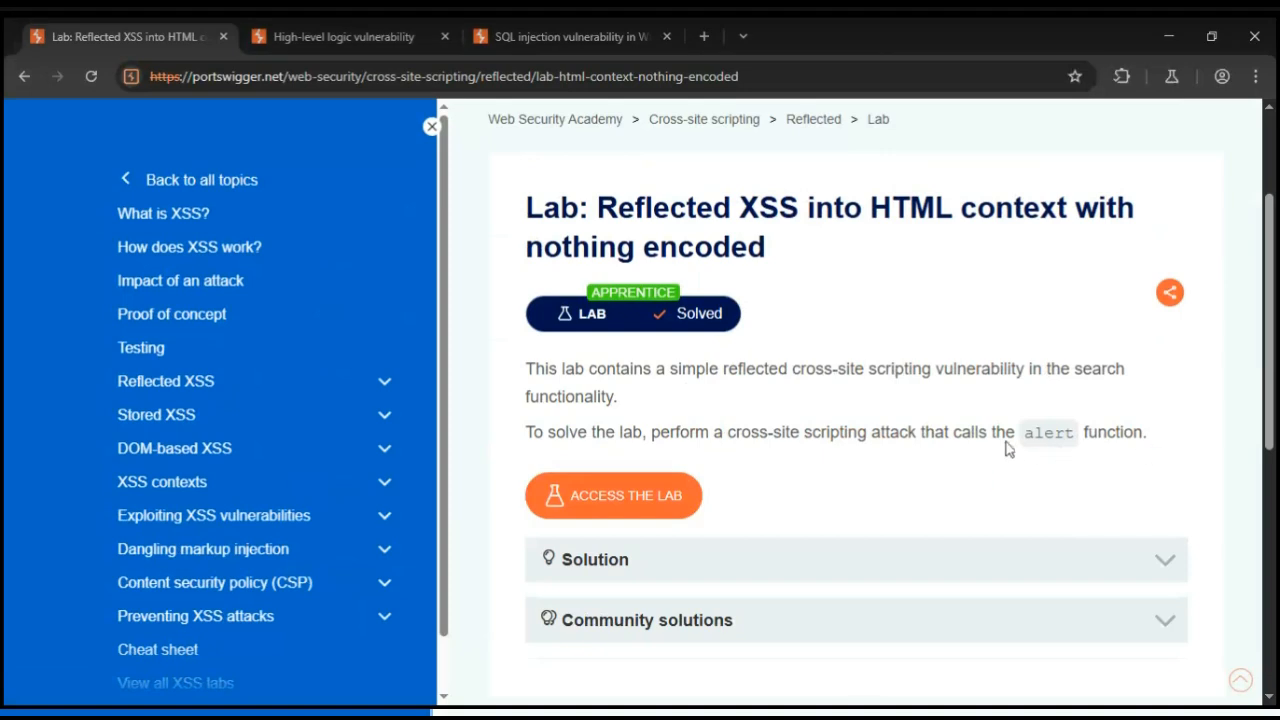
left_click(618, 500)
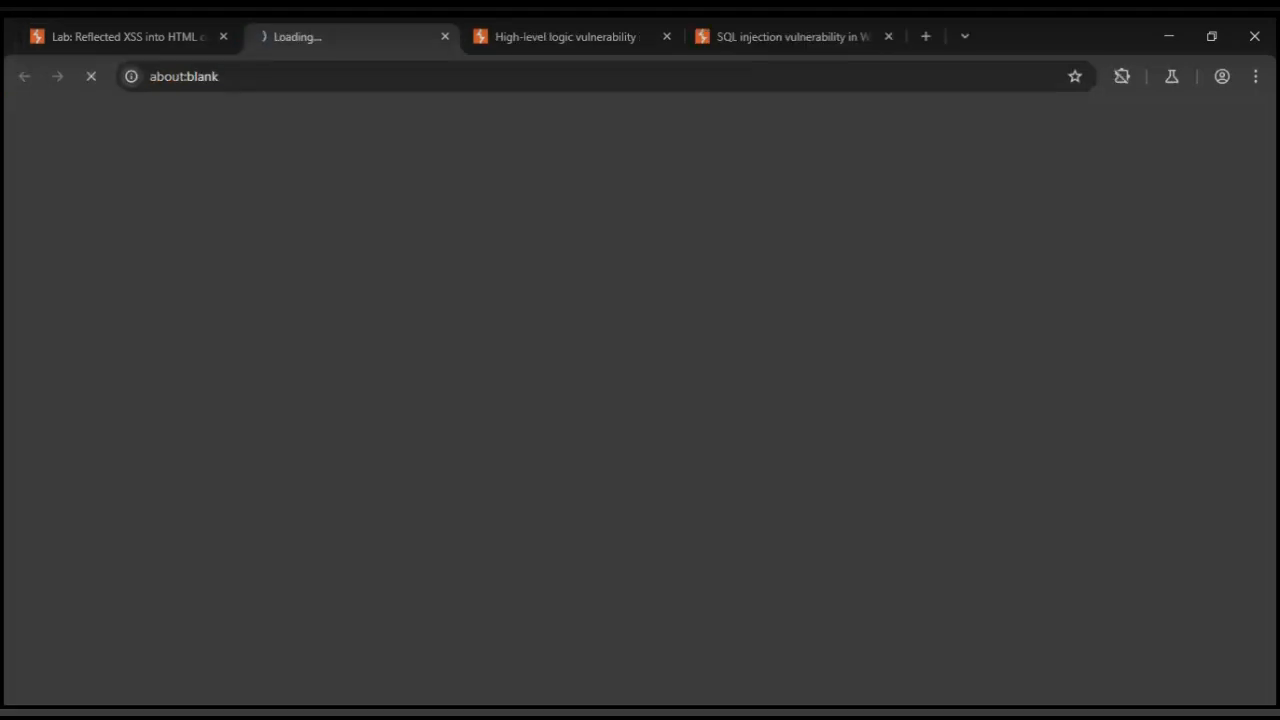